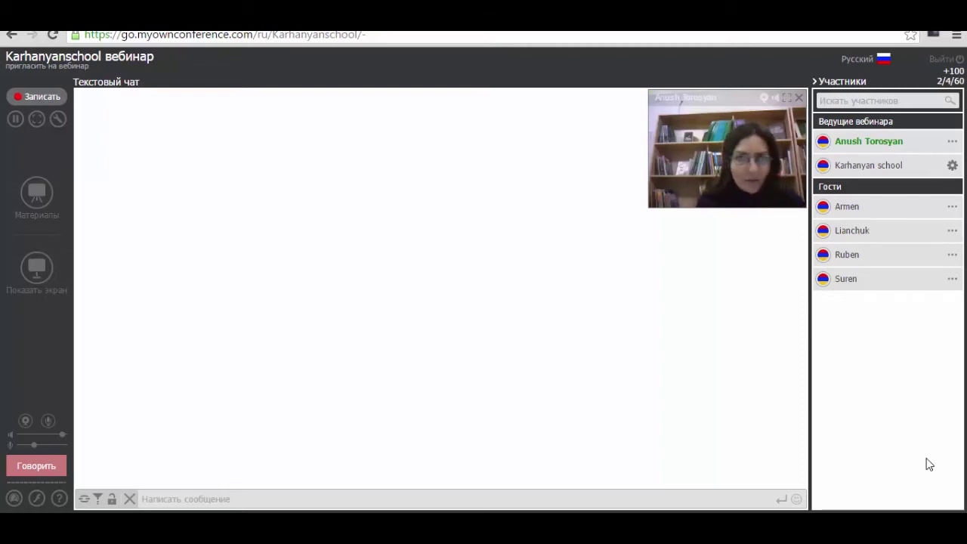
# Turn the playback volume up.
pyautogui.press('XF86AudioRaiseVolume')
pyautogui.press('XF86AudioRaiseVolume')
pyautogui.press('XF86AudioRaiseVolume')
pyautogui.press('XF86AudioRaiseVolume')
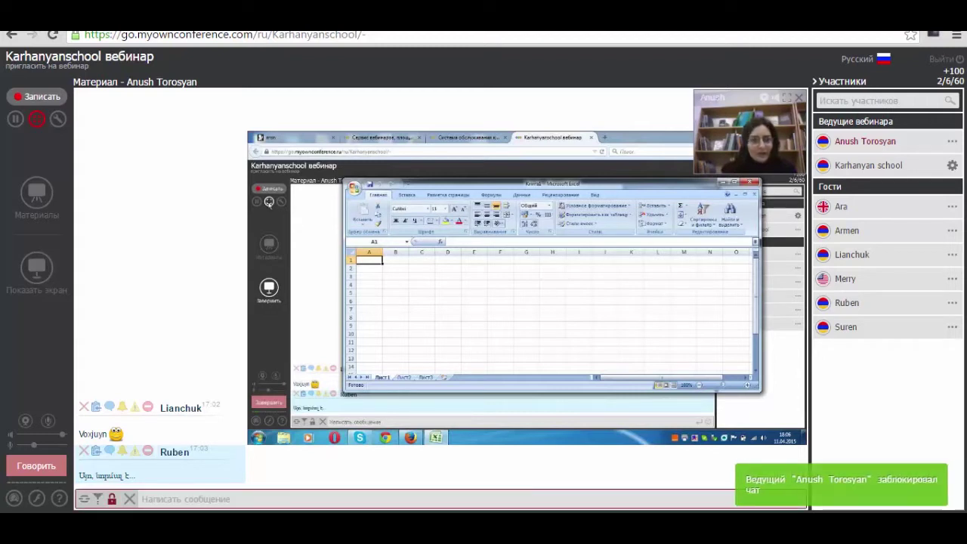
# Lower the playback volume by two notches.
pyautogui.press('XF86AudioLowerVolume')
pyautogui.press('XF86AudioLowerVolume')
pyautogui.press('XF86AudioLowerVolume')
pyautogui.press('XF86AudioLowerVolume')
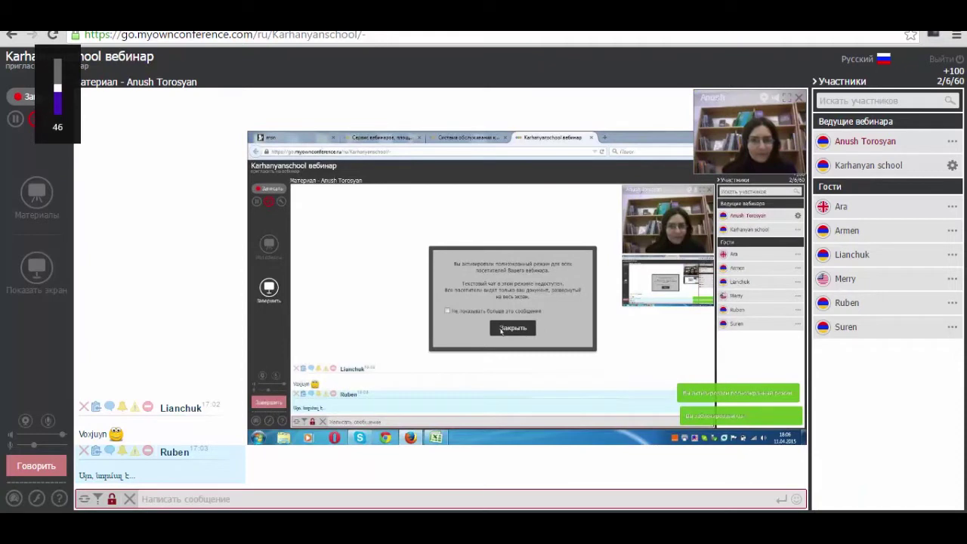
pyautogui.press('XF86AudioLowerVolume')
pyautogui.press('XF86AudioLowerVolume')
pyautogui.press('XF86AudioLowerVolume')
pyautogui.press('XF86AudioLowerVolume')
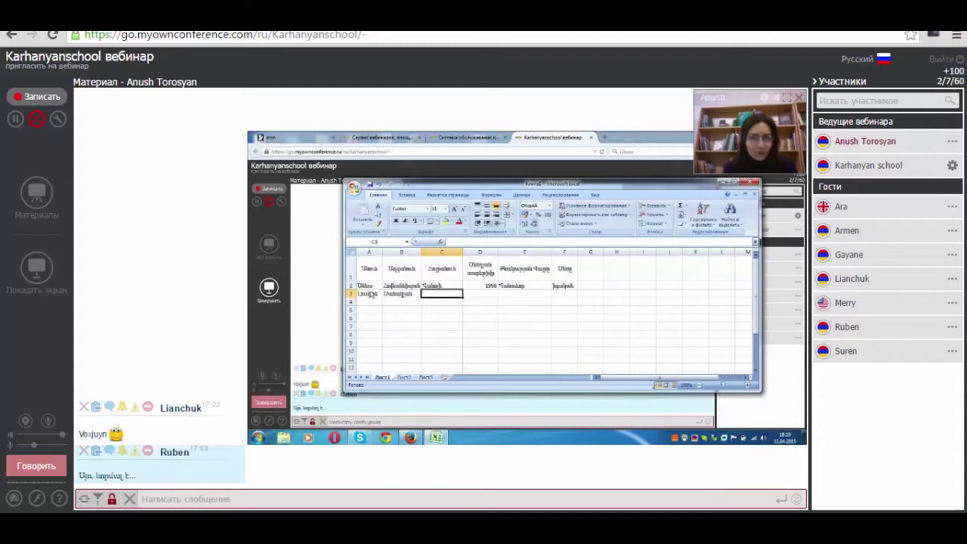
# Complete row 3: a first name in C3, 1994 in D3, Երևան in E3, autocompleted F3.
pyautogui.write('Սամվել')
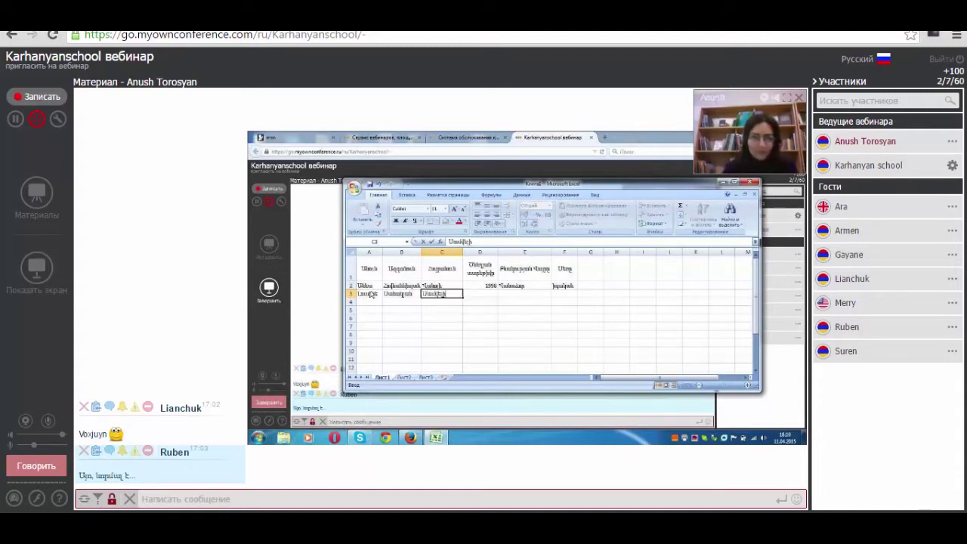
pyautogui.press('Tab')
pyautogui.write('2012')
pyautogui.press('BackSpace')
pyautogui.press('BackSpace')
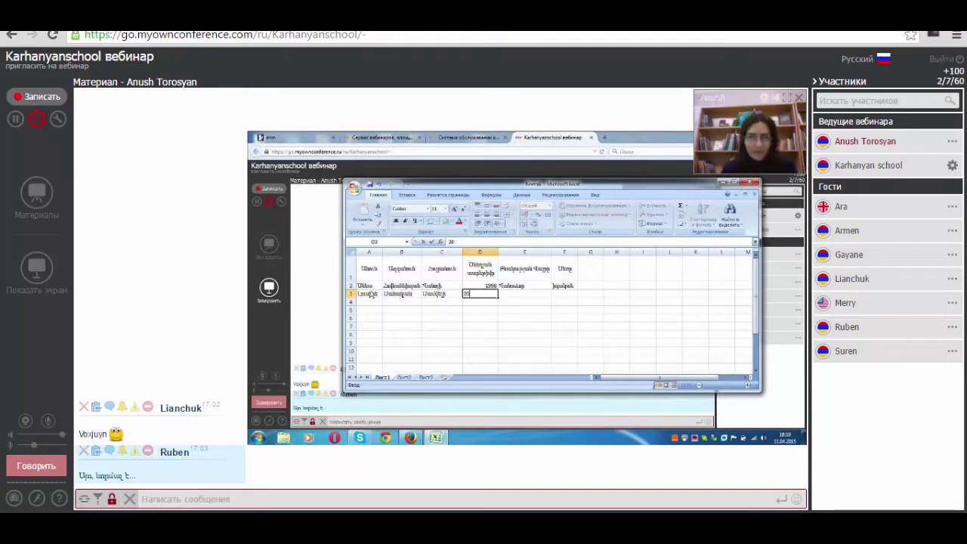
pyautogui.press('BackSpace')
pyautogui.press('BackSpace')
pyautogui.write('1994')
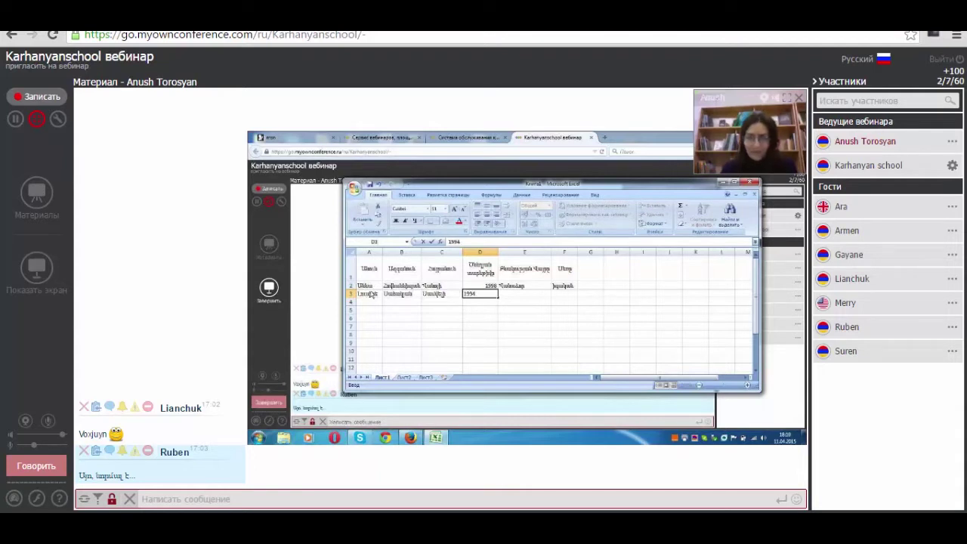
pyautogui.press('Return')
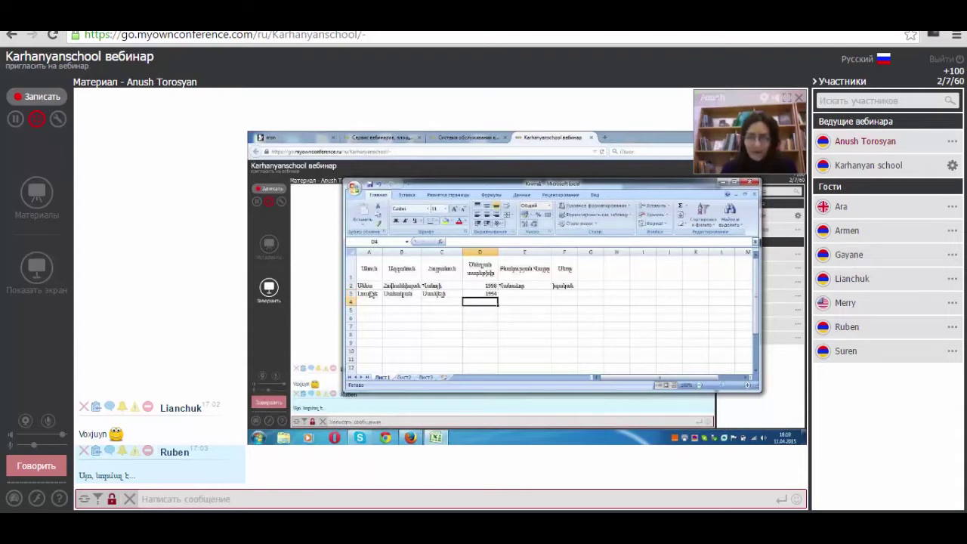
pyautogui.press('Up')
pyautogui.press('Right')
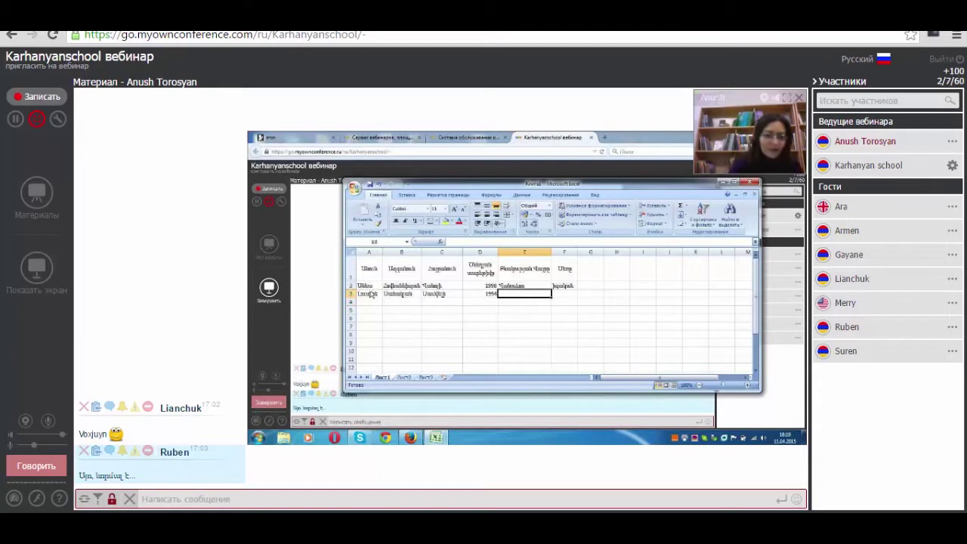
pyautogui.write('Երևան')
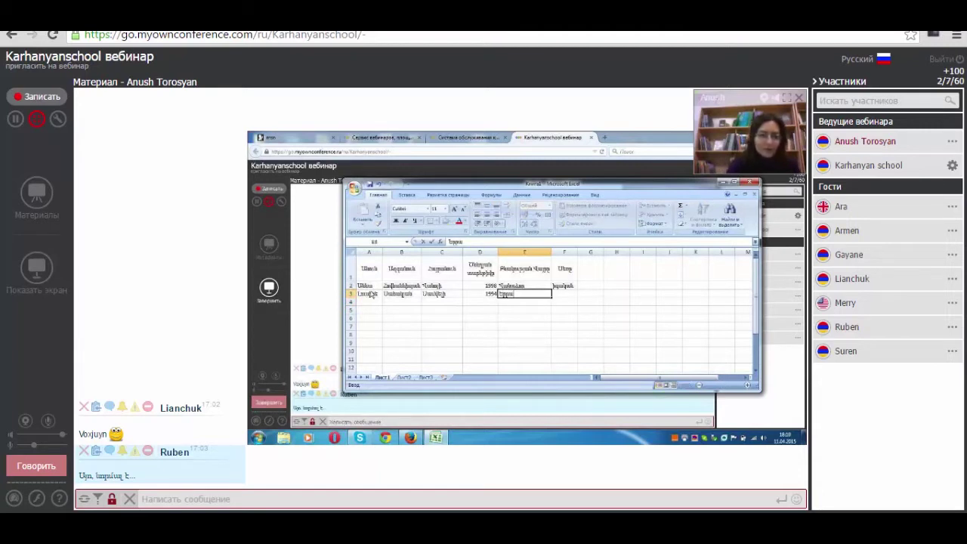
pyautogui.press('Right')
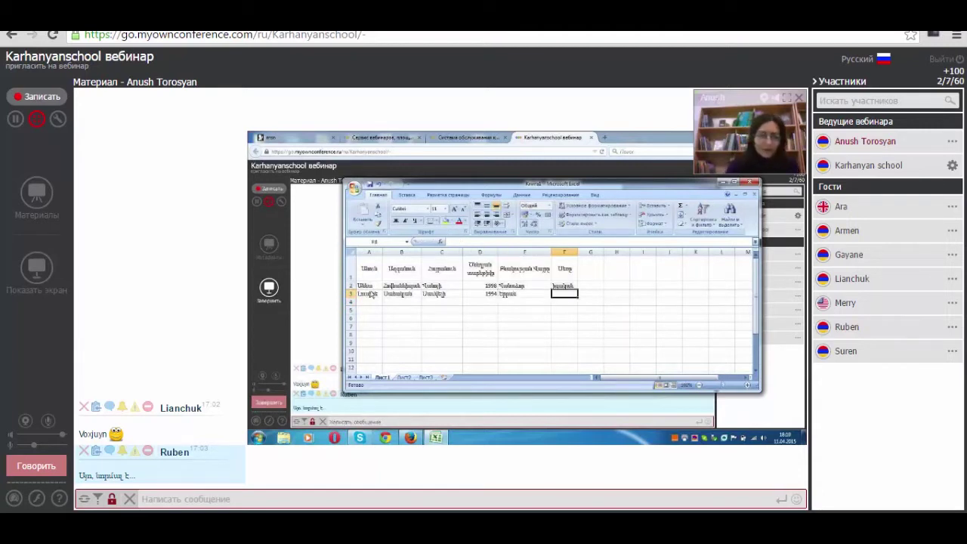
pyautogui.write('Իգական')
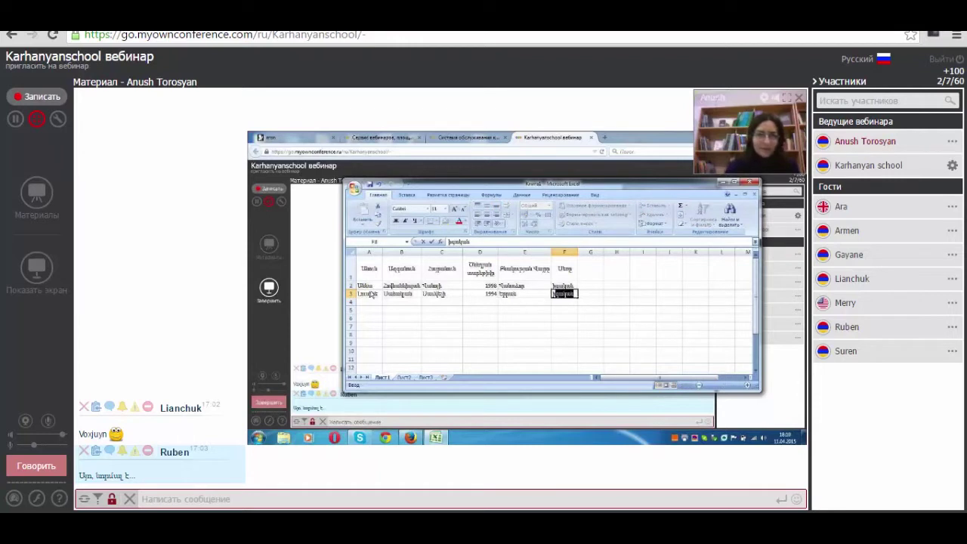
pyautogui.click(369, 301)
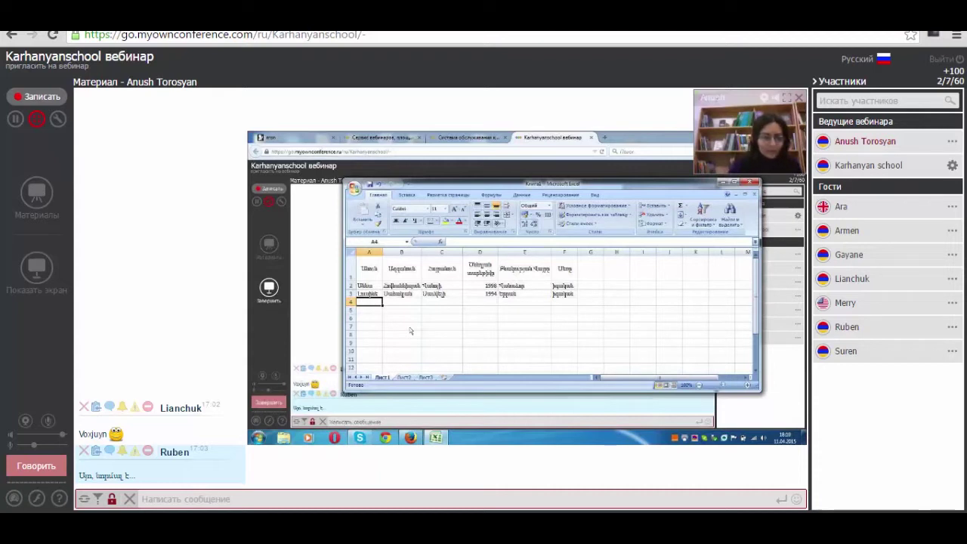
# Fill row 4 with a person's first name, surname and patronymic, and start the year 199 in D4.
pyautogui.write('Գագիկ')
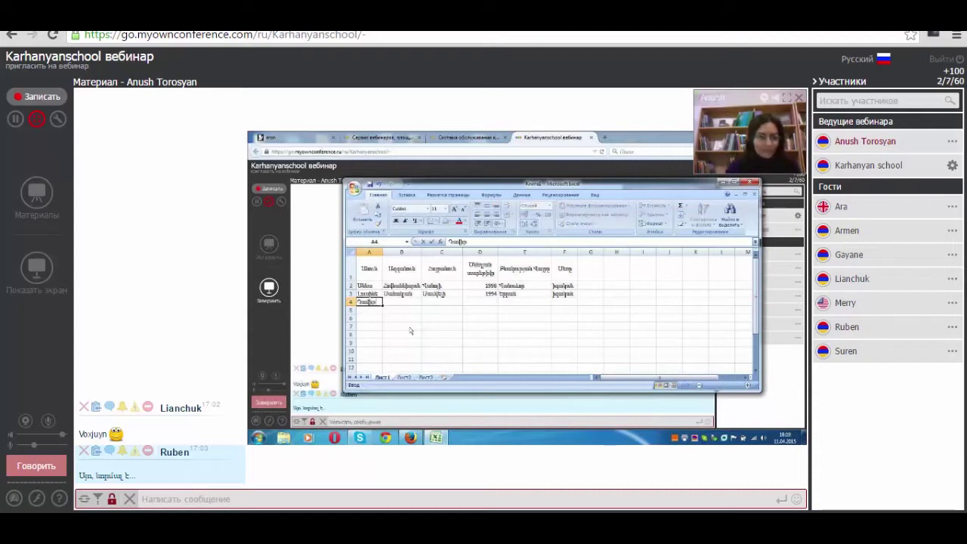
pyautogui.press('Tab')
pyautogui.write('Հ')
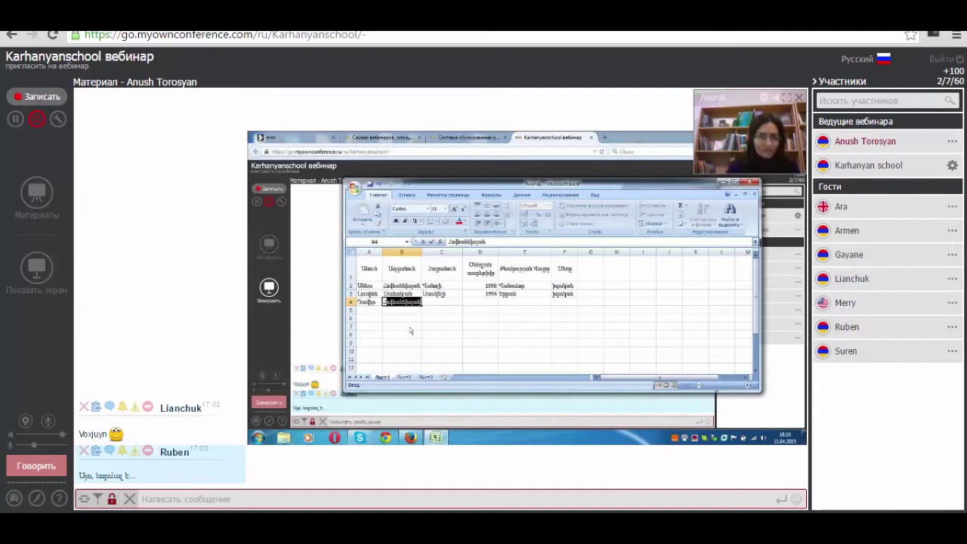
pyautogui.write('ամբար')
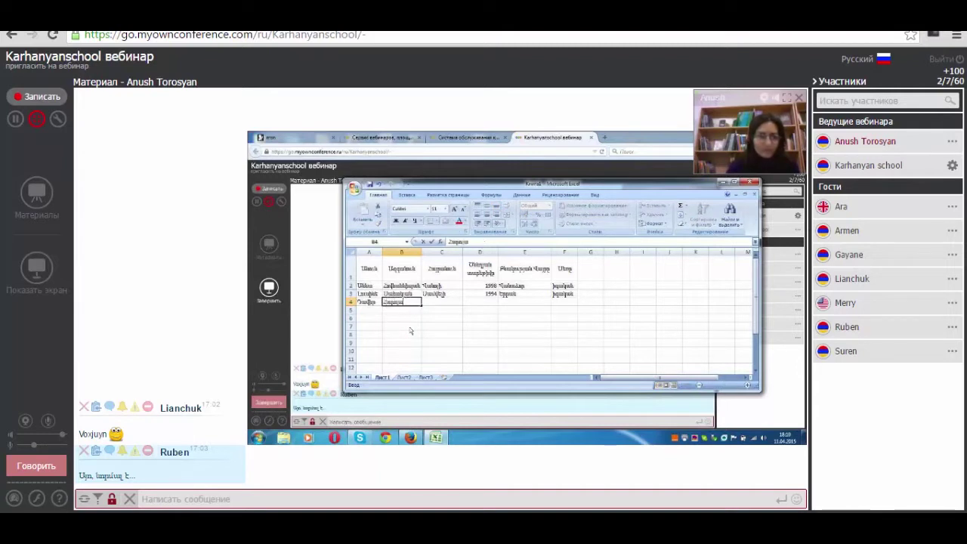
pyautogui.write('ձ')
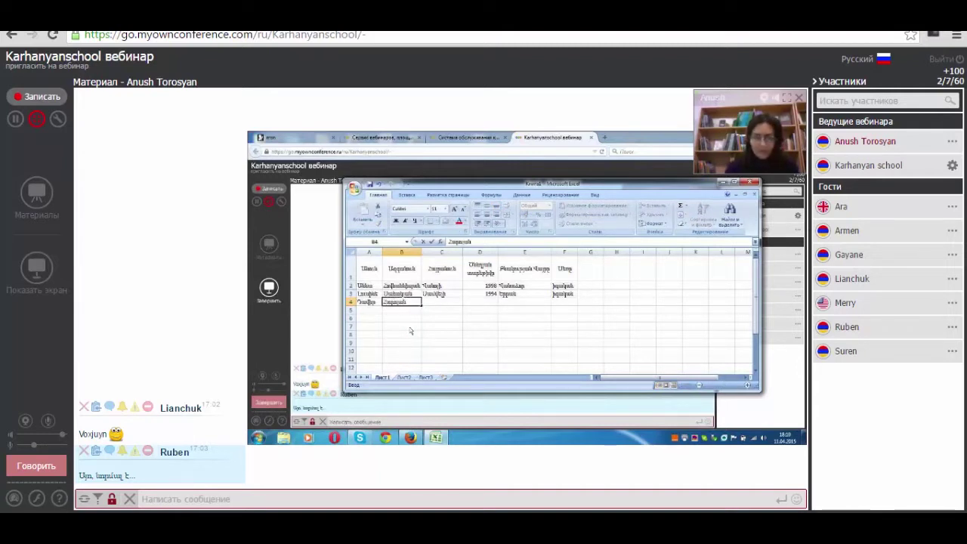
pyautogui.press('Tab')
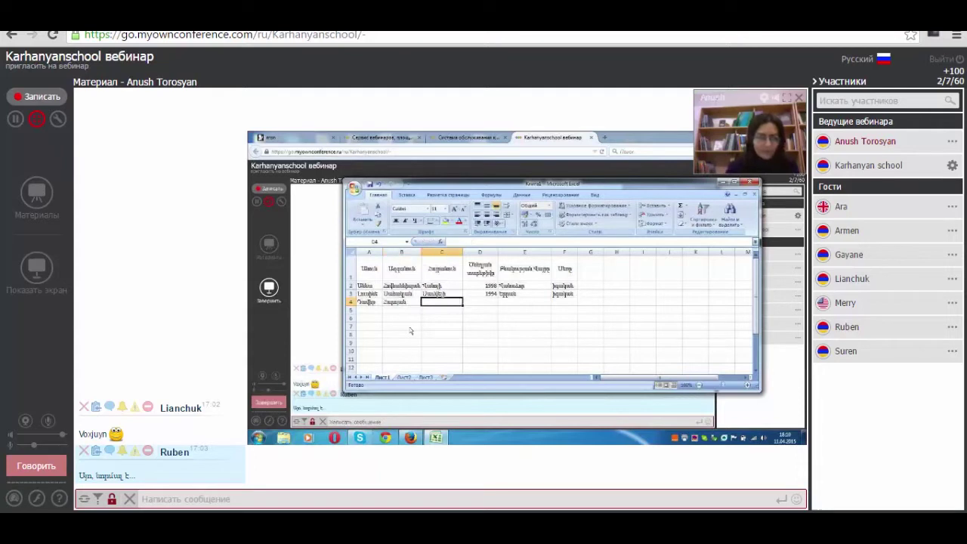
pyautogui.write('Աշոտնքի')
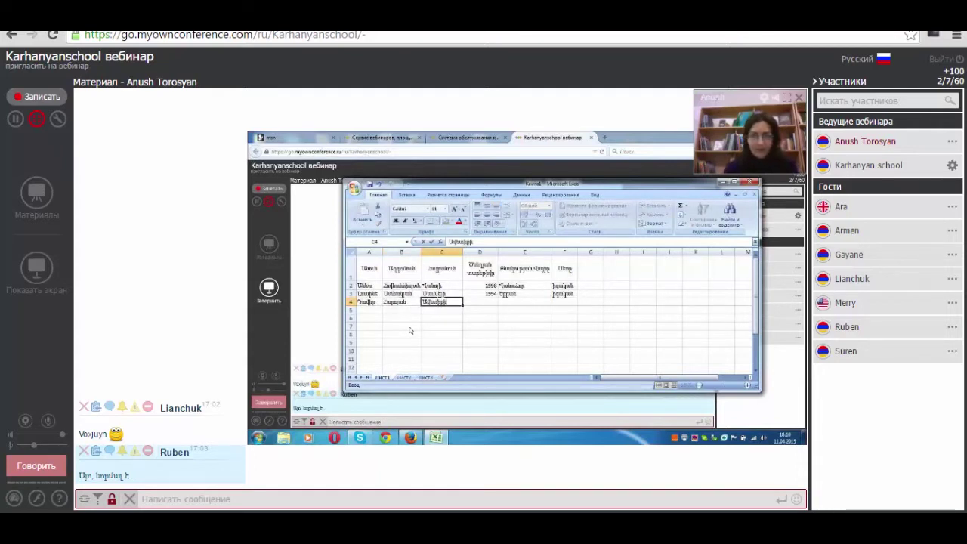
pyautogui.press('Tab')
pyautogui.write('199')
pyautogui.press('Tab')
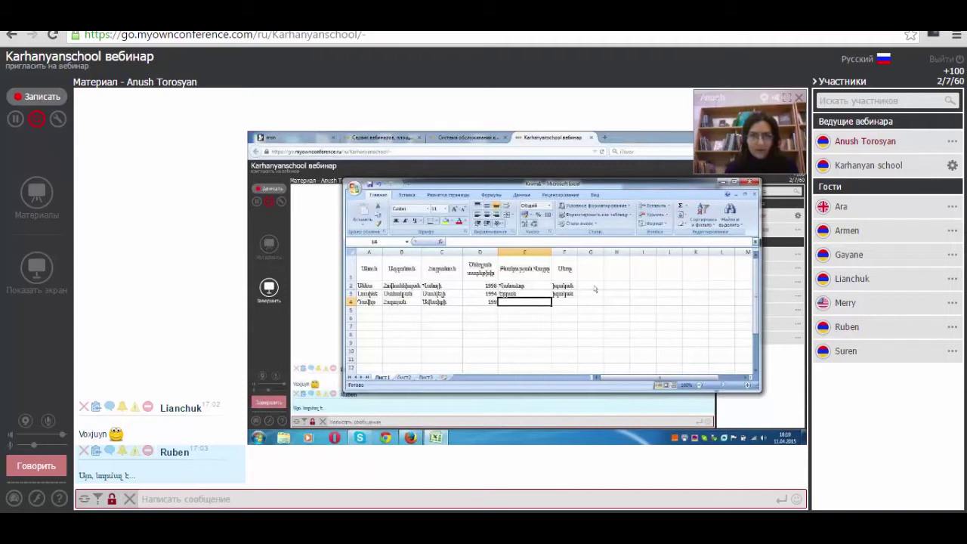
pyautogui.click(480, 304)
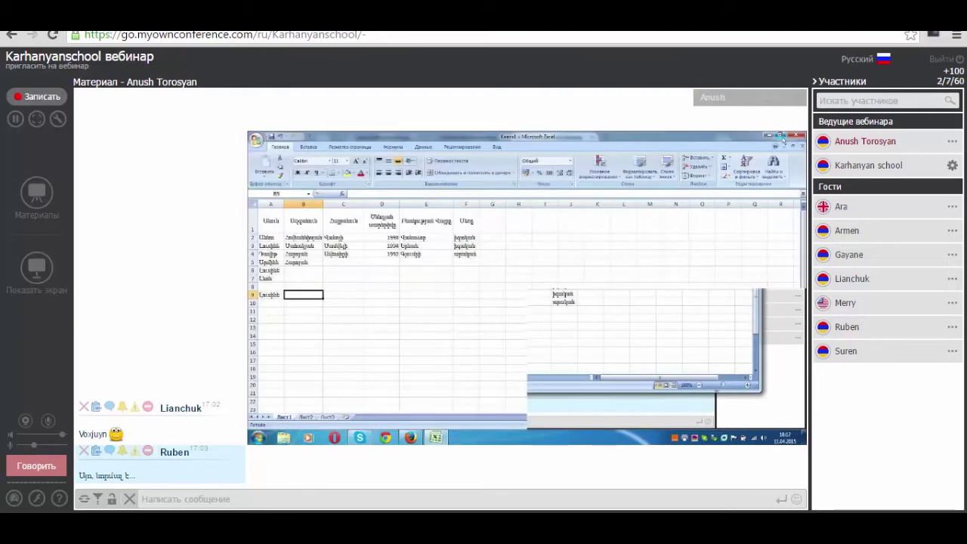
# Lock the webinar chat for guests and right-click the column A header.
pyautogui.click(36, 119)
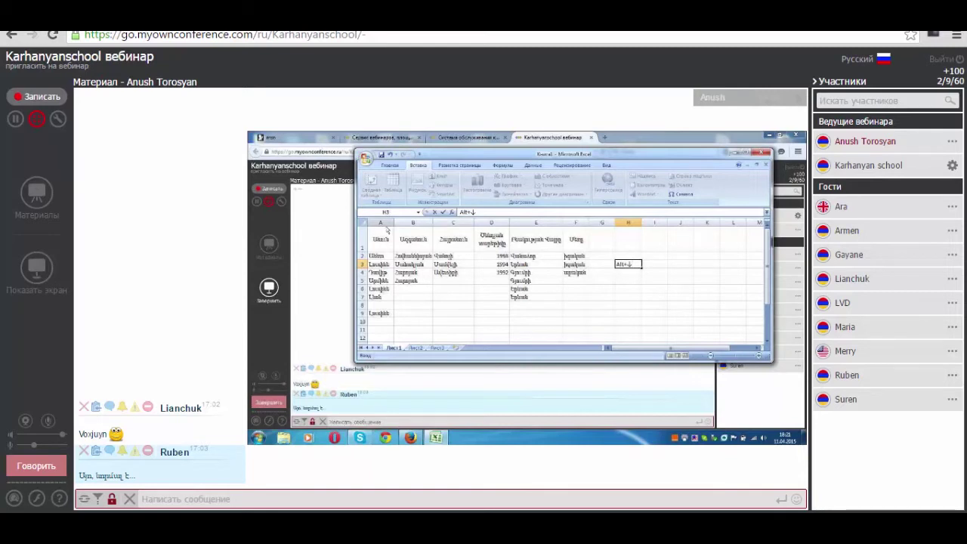
pyautogui.rightClick(387, 228)
# Insert a new empty column before the table's column A.
pyautogui.click(387, 229)
pyautogui.rightClick(386, 229)
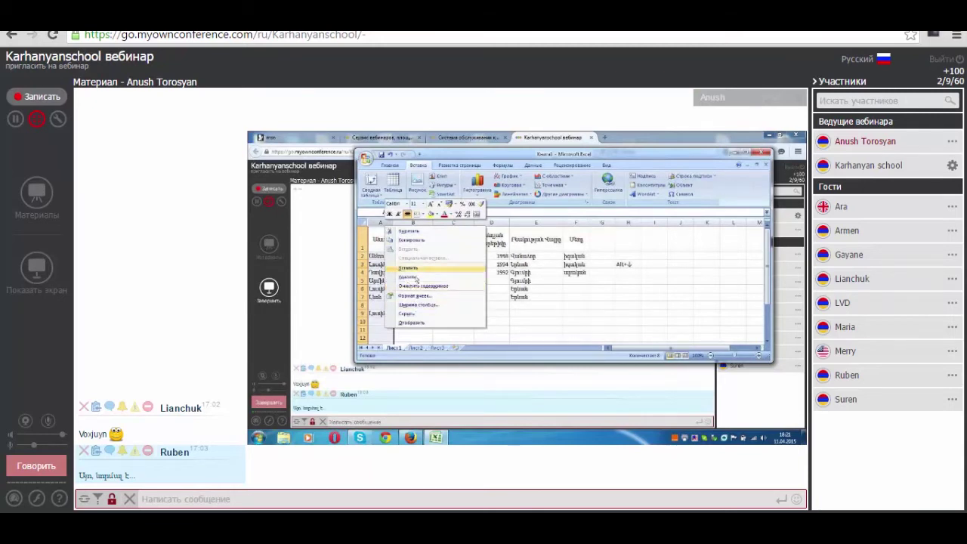
pyautogui.click(415, 273)
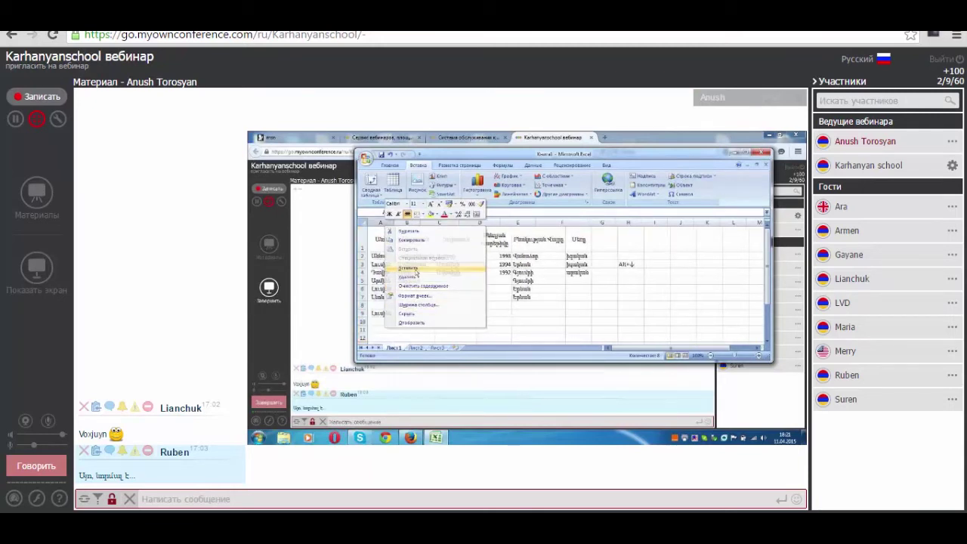
pyautogui.click(438, 294)
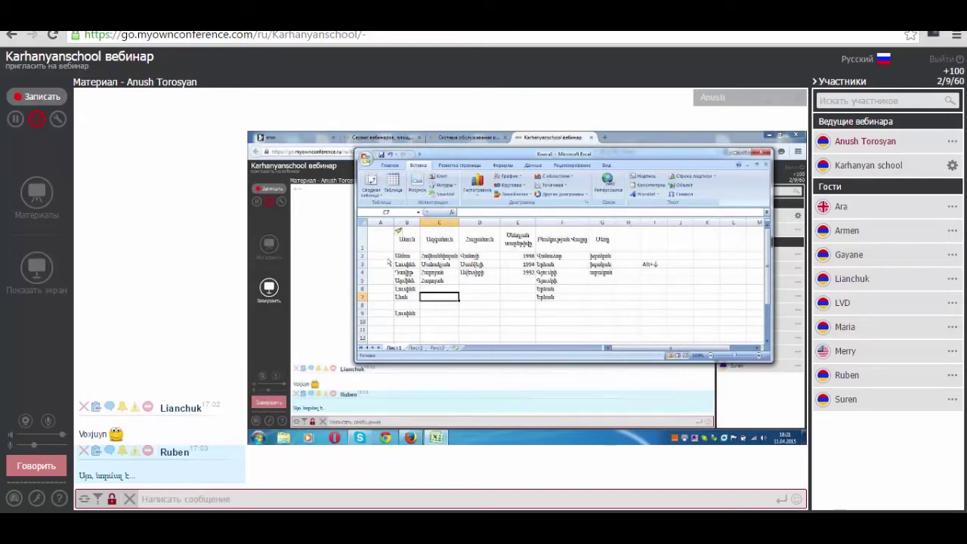
# Head the new column with N and enter 1 in A2 and 2 in A3.
pyautogui.click(386, 248)
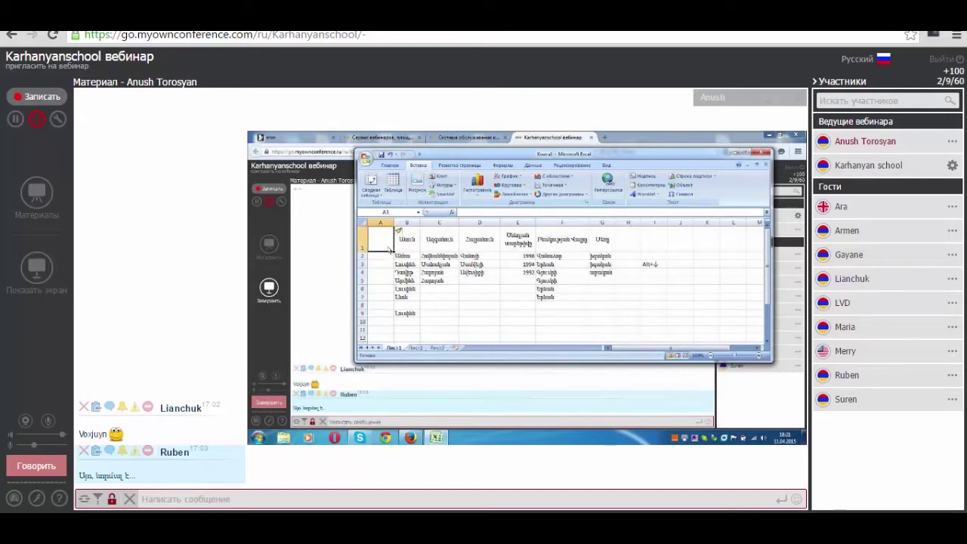
pyautogui.doubleClick(388, 249)
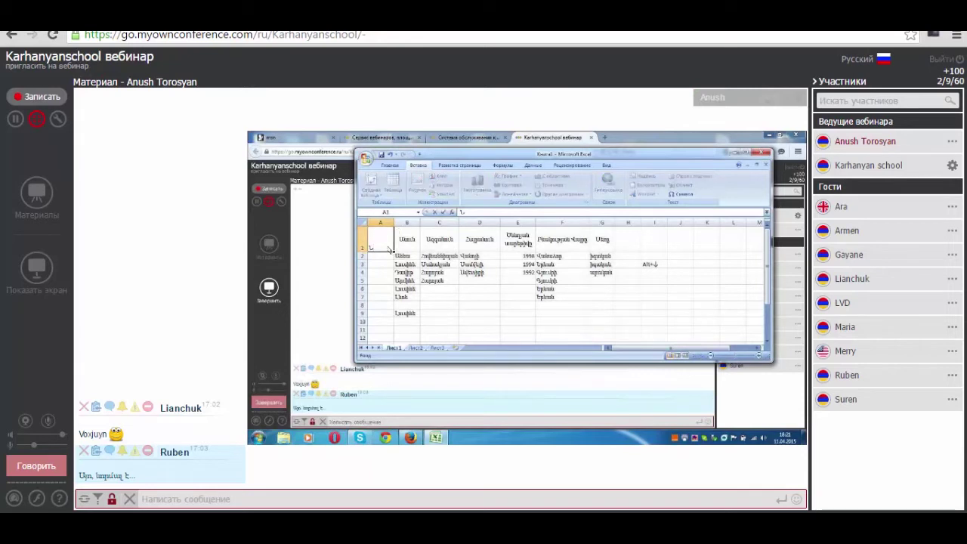
pyautogui.write('N')
pyautogui.press('Return')
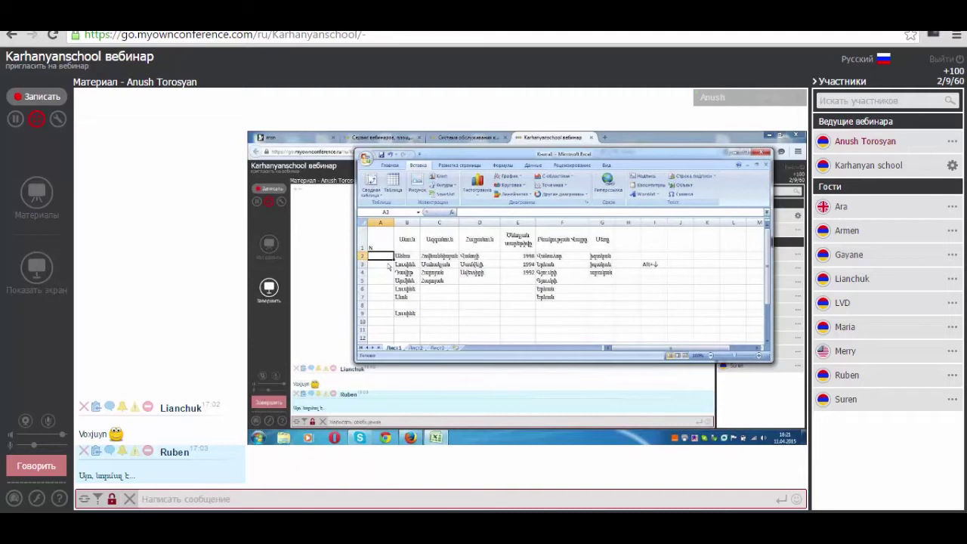
pyautogui.write('1')
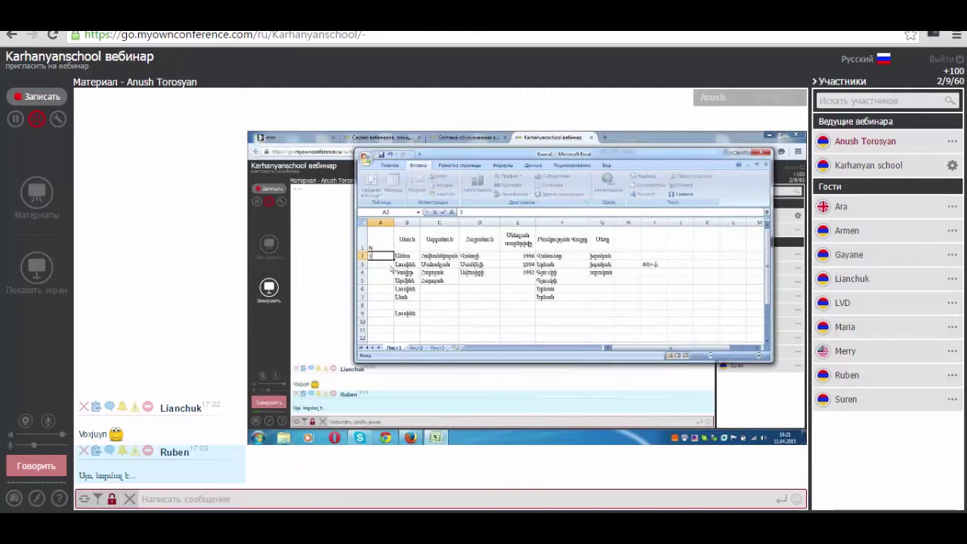
pyautogui.press('Return')
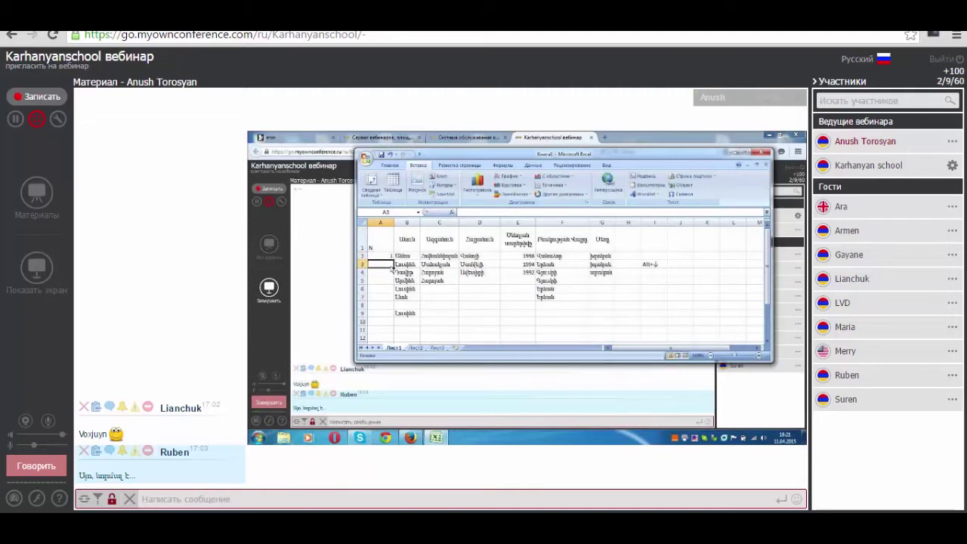
pyautogui.write('2')
pyautogui.click(406, 297)
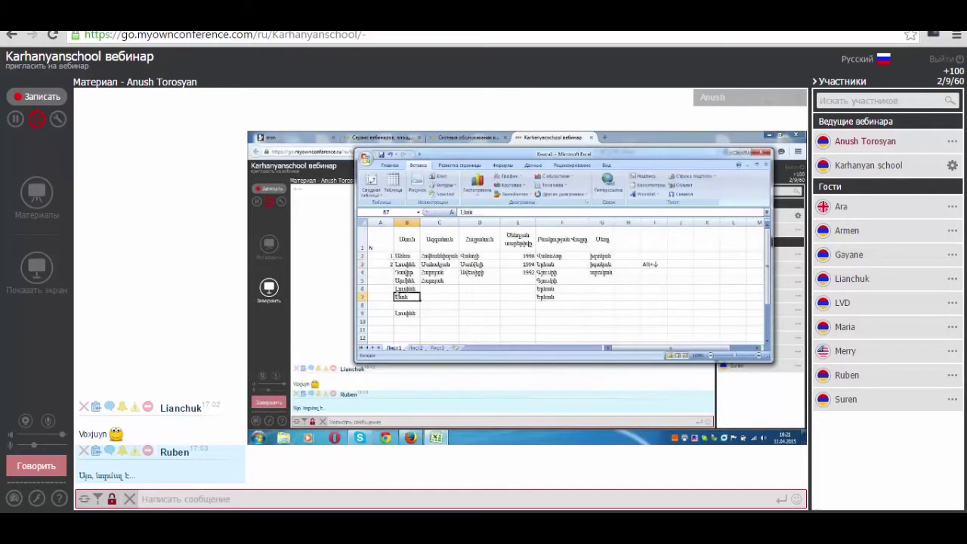
# Extend the numbering in column J so J2:J9 holds 1 to 8.
pyautogui.moveTo(383, 257); pyautogui.dragTo(385, 265)
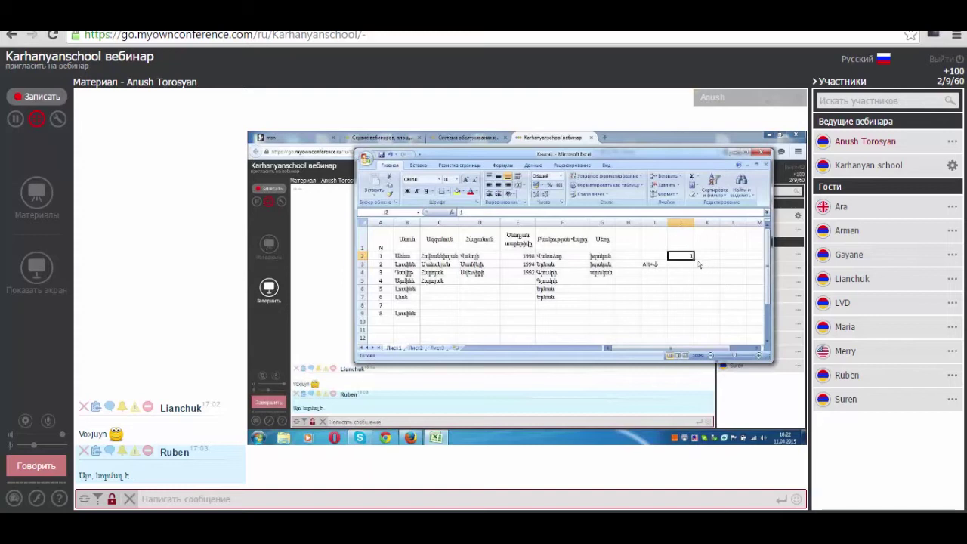
pyautogui.moveTo(698, 264); pyautogui.dragTo(698, 308)
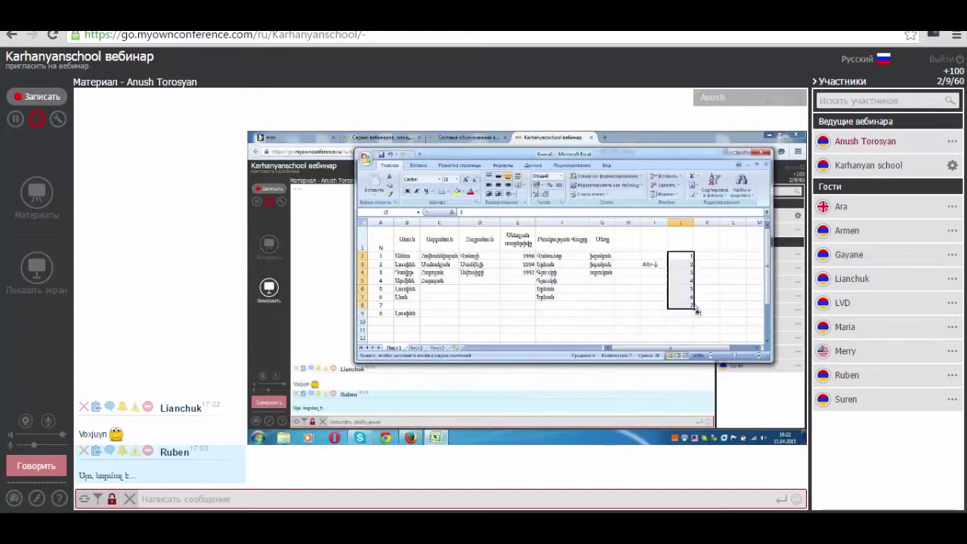
pyautogui.moveTo(698, 307); pyautogui.dragTo(700, 315)
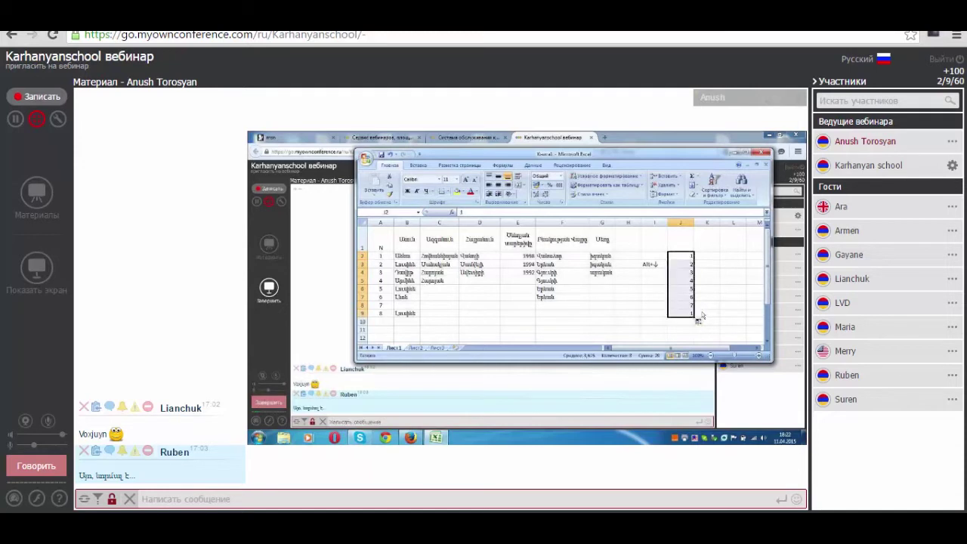
pyautogui.click(693, 313)
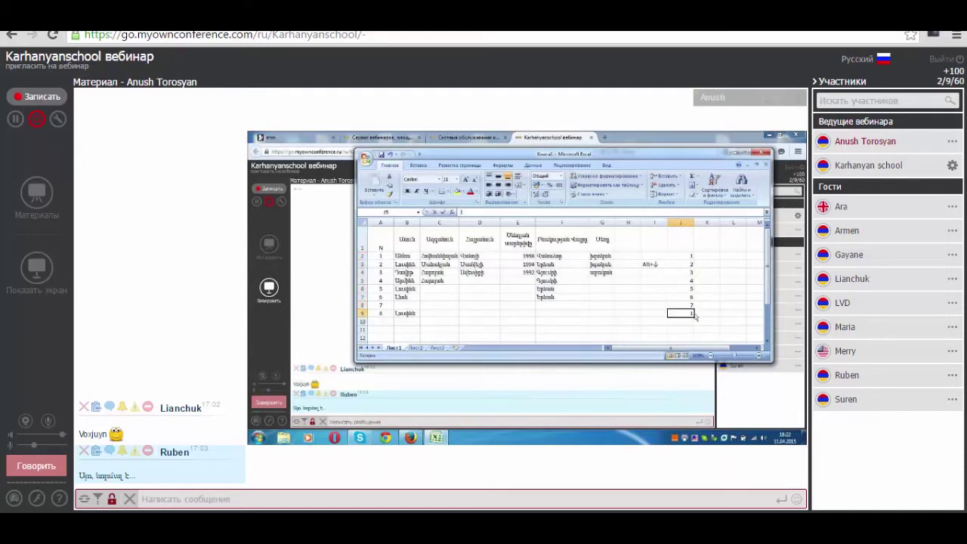
pyautogui.doubleClick(693, 314)
pyautogui.press('Escape')
pyautogui.click(696, 319)
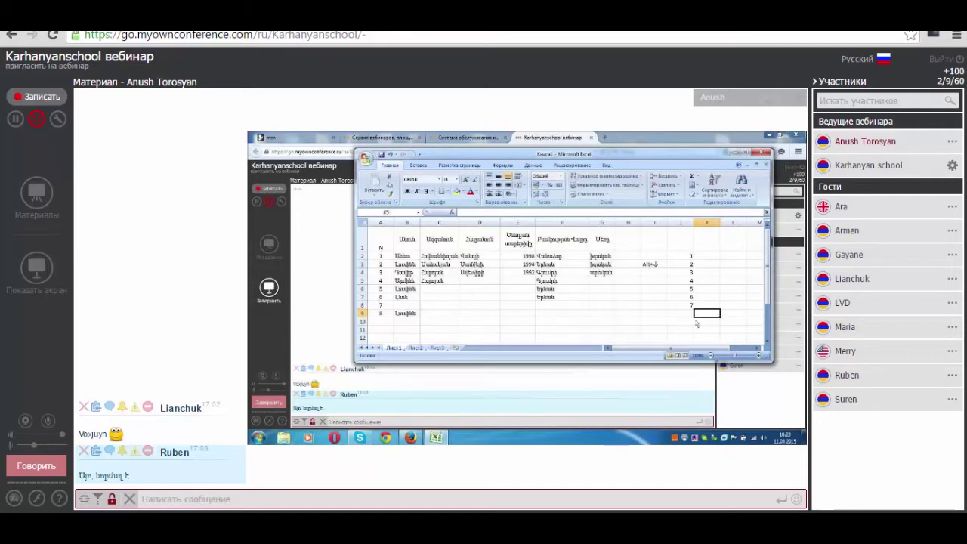
# Type 10 into cell K2 to start a new series.
pyautogui.click(710, 257)
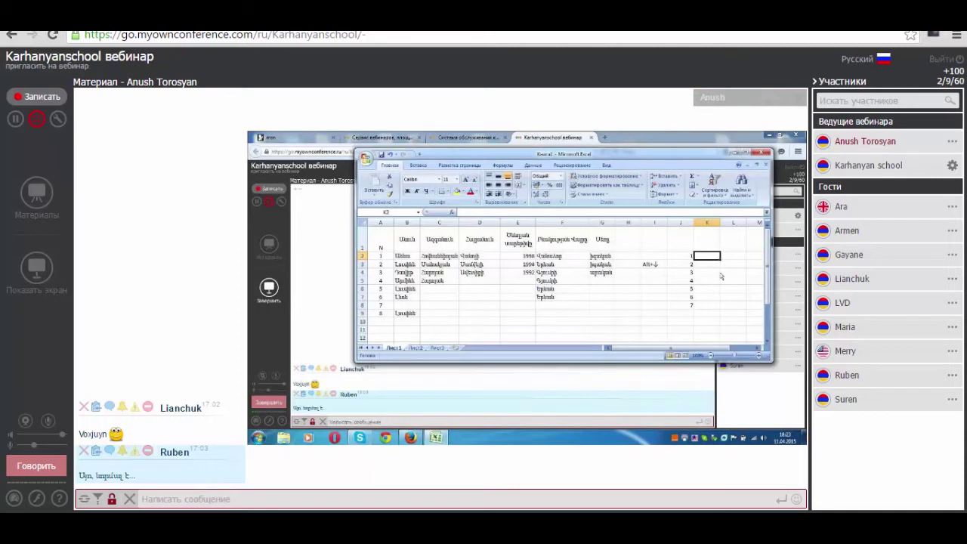
pyautogui.write('1')
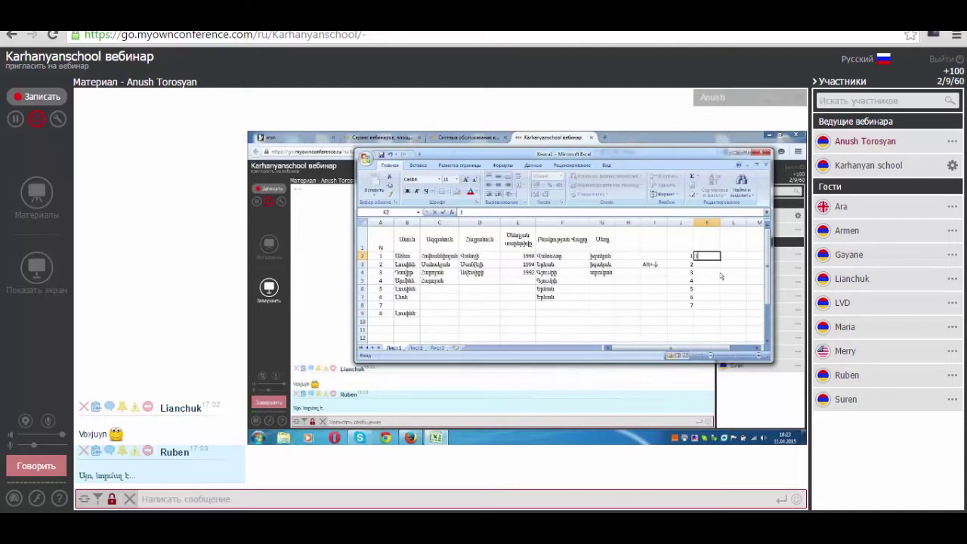
pyautogui.press('BackSpace')
pyautogui.write('10')
pyautogui.press('Return')
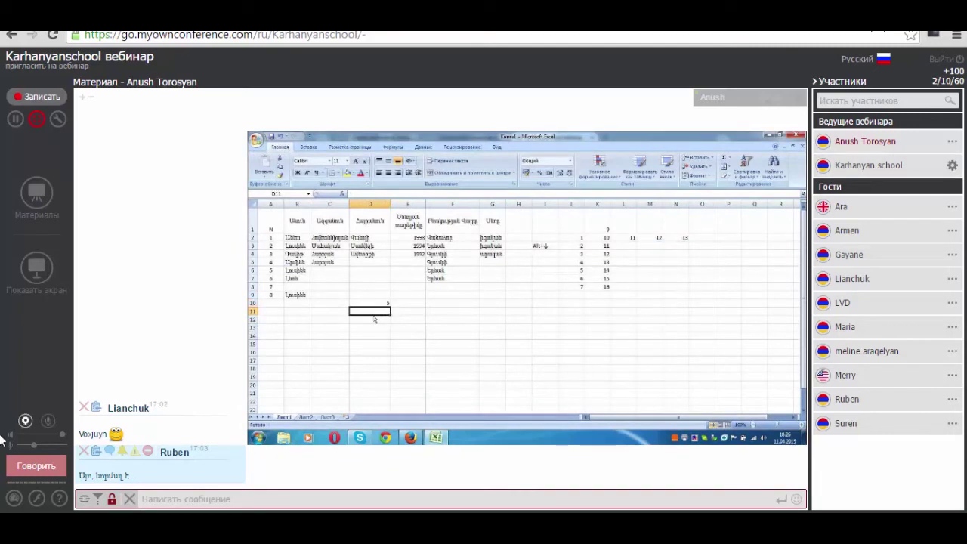
# Dismiss the fullscreen chat notice twice, then fill the selected G10:M18 block with 5.
pyautogui.click(112, 499)
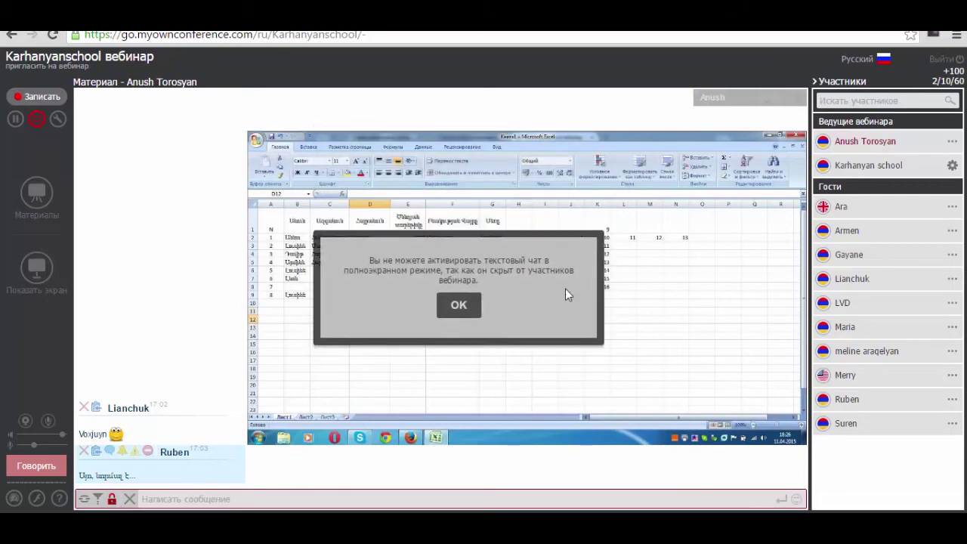
pyautogui.click(462, 305)
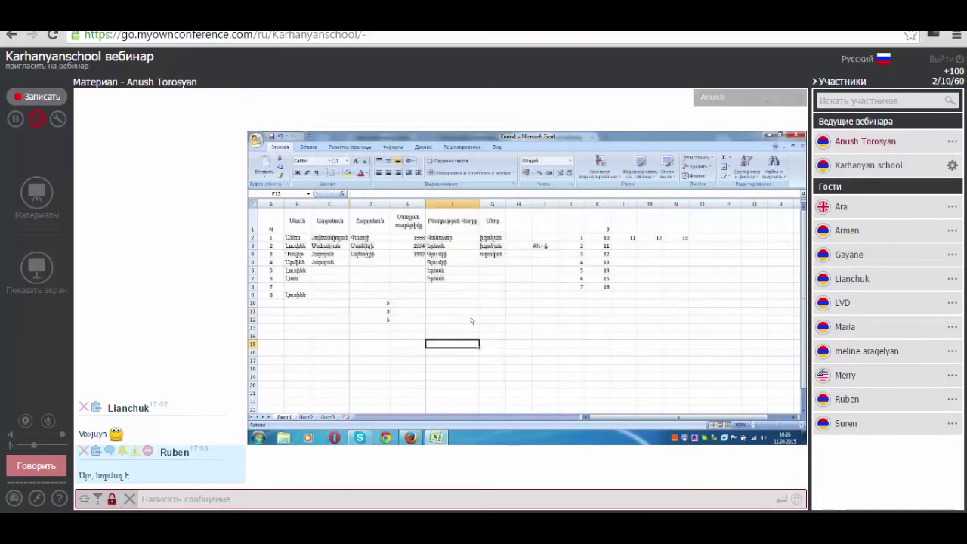
pyautogui.click(111, 499)
pyautogui.click(461, 306)
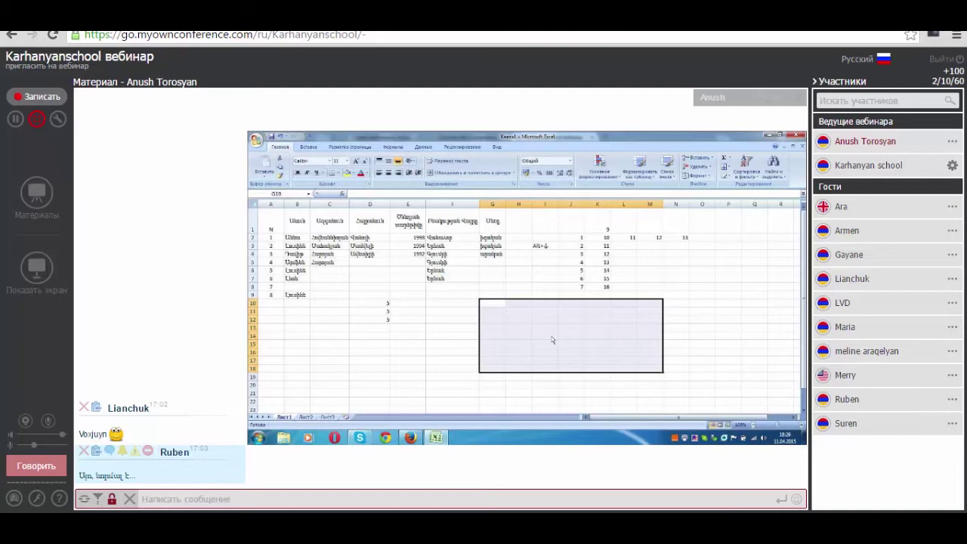
pyautogui.write('5')
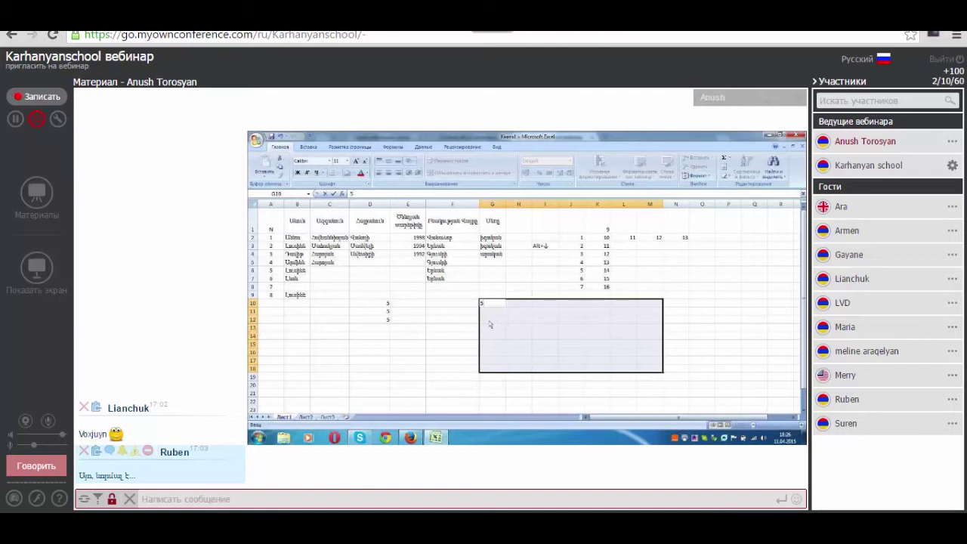
pyautogui.hotkey('ctrl', 'Return')
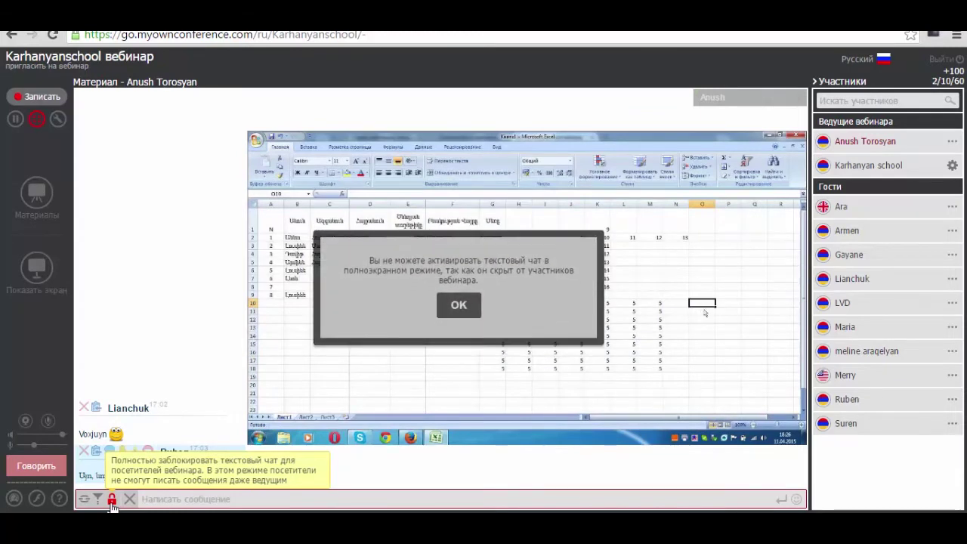
# Close the fullscreen chat warning with OK.
pyautogui.click(459, 306)
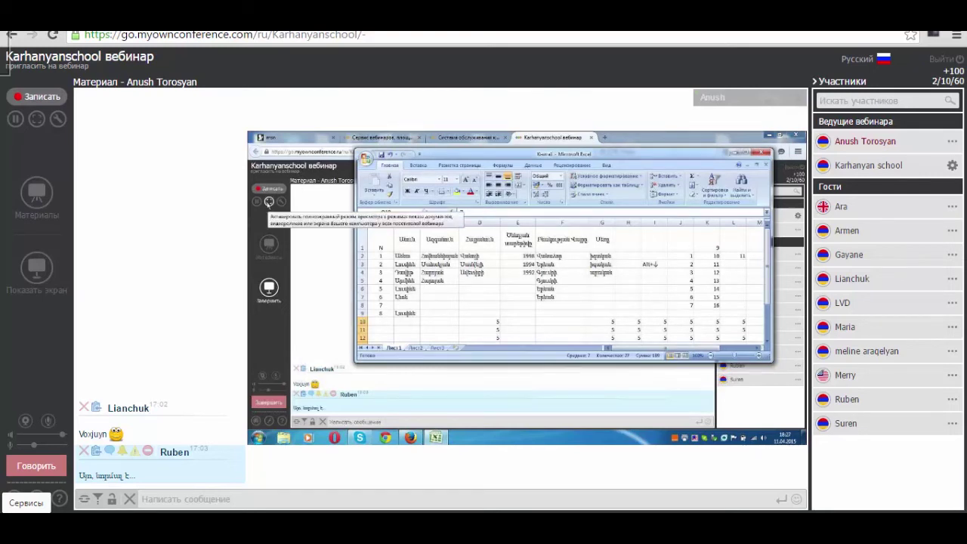
# Switch the presentation to full screen and copy D10's text across row 10 to H10.
pyautogui.click(37, 119)
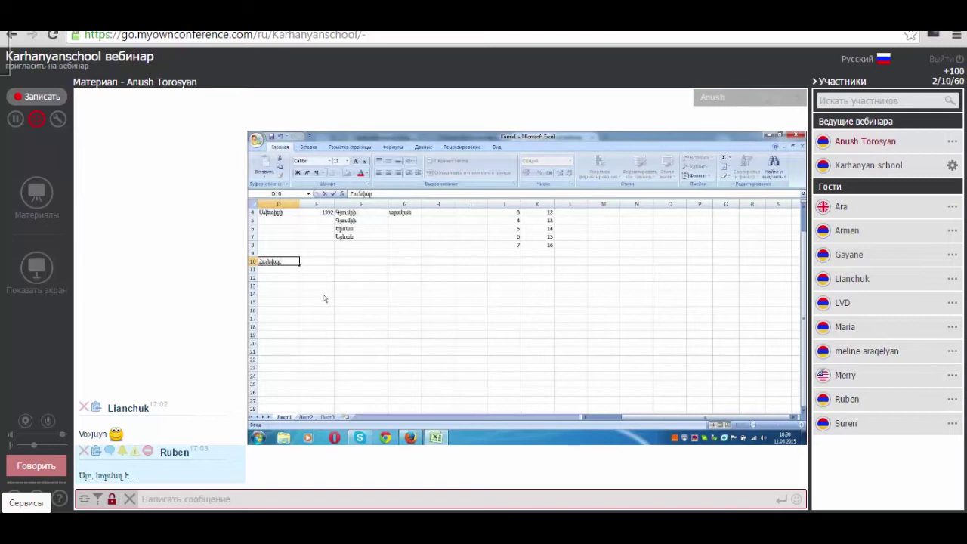
pyautogui.click(287, 263)
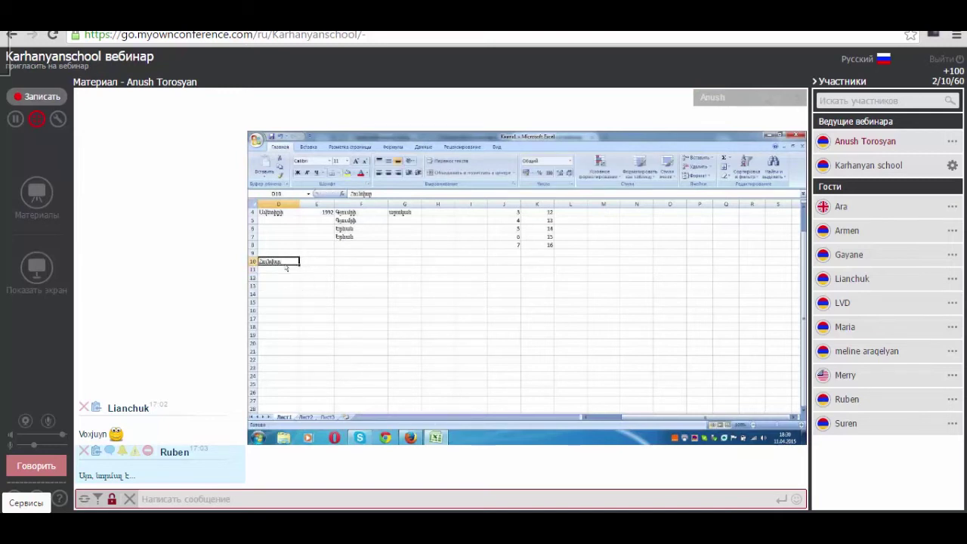
pyautogui.moveTo(308, 275)
pyautogui.mouseDown()
pyautogui.moveTo(302, 270)
pyautogui.moveTo(450, 272)
pyautogui.mouseUp()
pyautogui.click(438, 302)
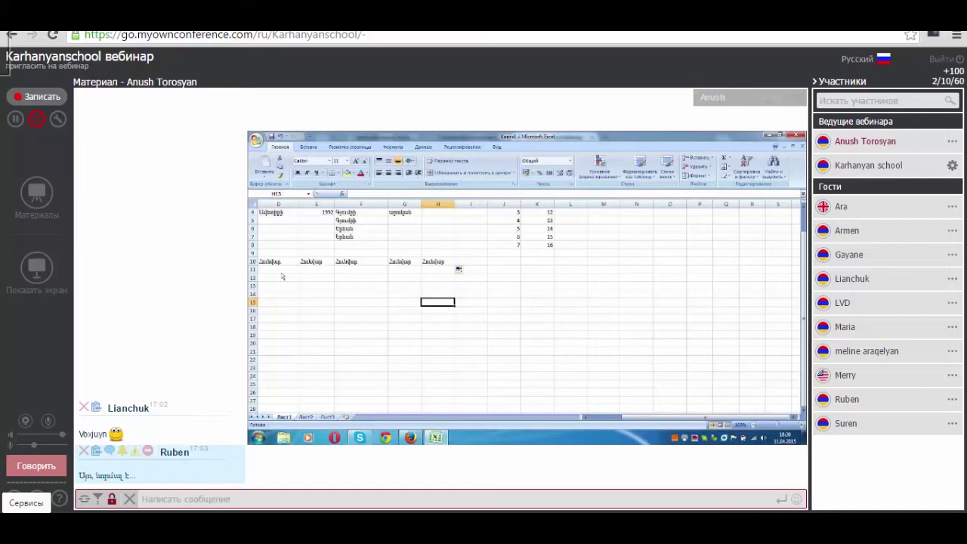
pyautogui.click(279, 272)
pyautogui.write('Հուն')
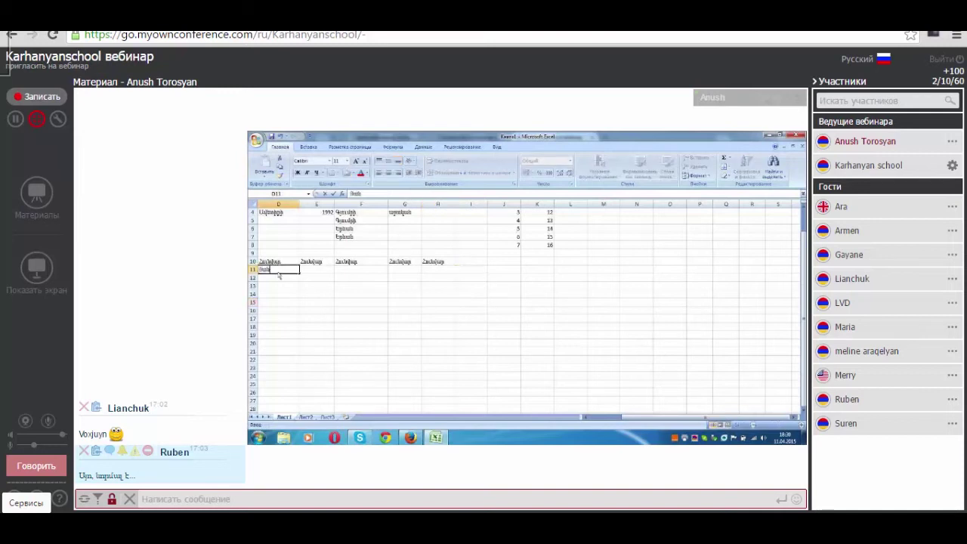
pyautogui.press('BackSpace')
pyautogui.press('BackSpace')
pyautogui.press('BackSpace')
pyautogui.write('Հ')
pyautogui.write('anuary')
pyautogui.click(325, 194)
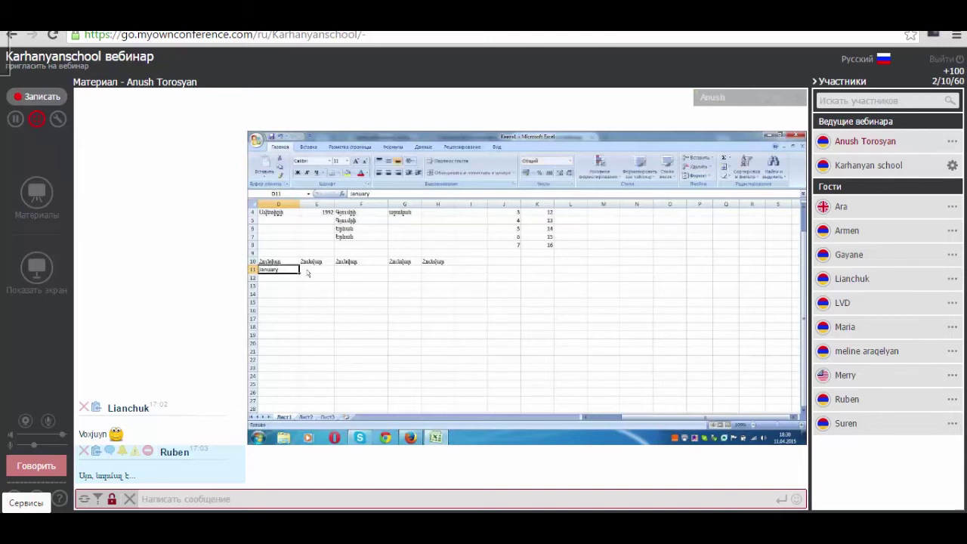
pyautogui.moveTo(300, 273); pyautogui.dragTo(430, 298)
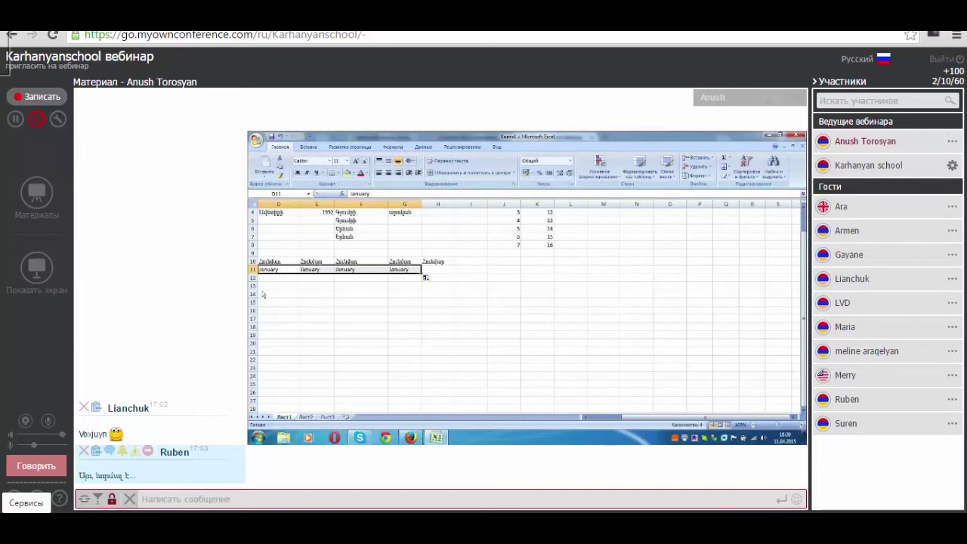
pyautogui.press('Down')
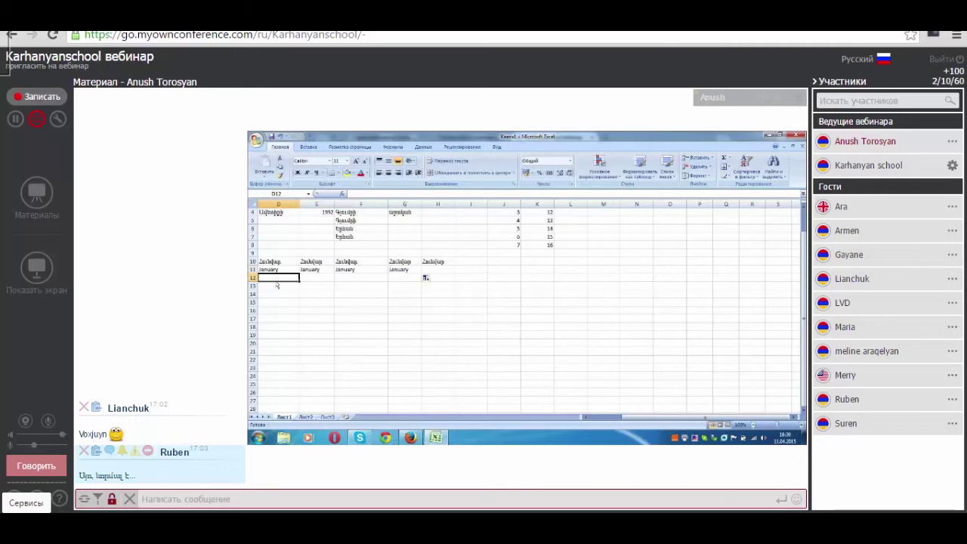
pyautogui.press('Up')
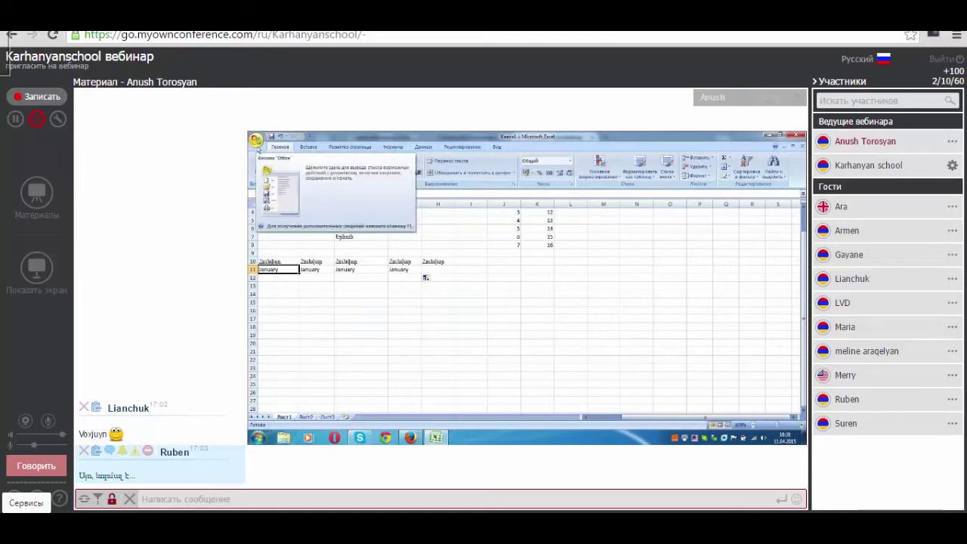
# Open Excel Options from the Office menu at its Настройка (Customize) page.
pyautogui.click(258, 144)
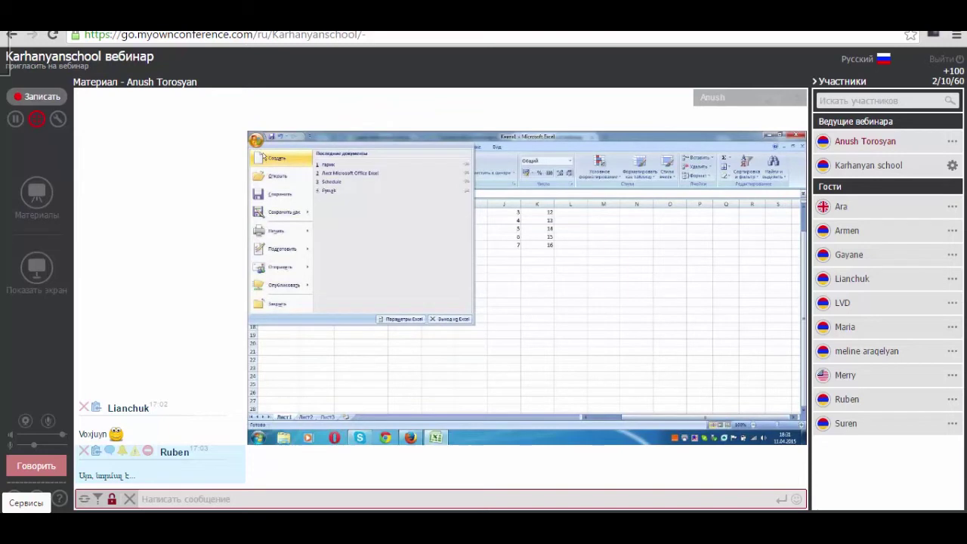
pyautogui.click(406, 319)
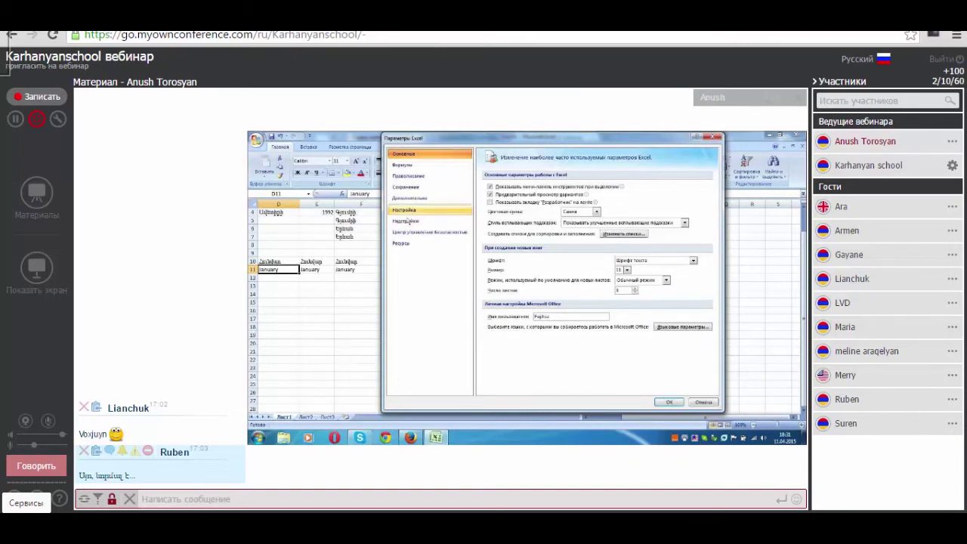
pyautogui.click(408, 211)
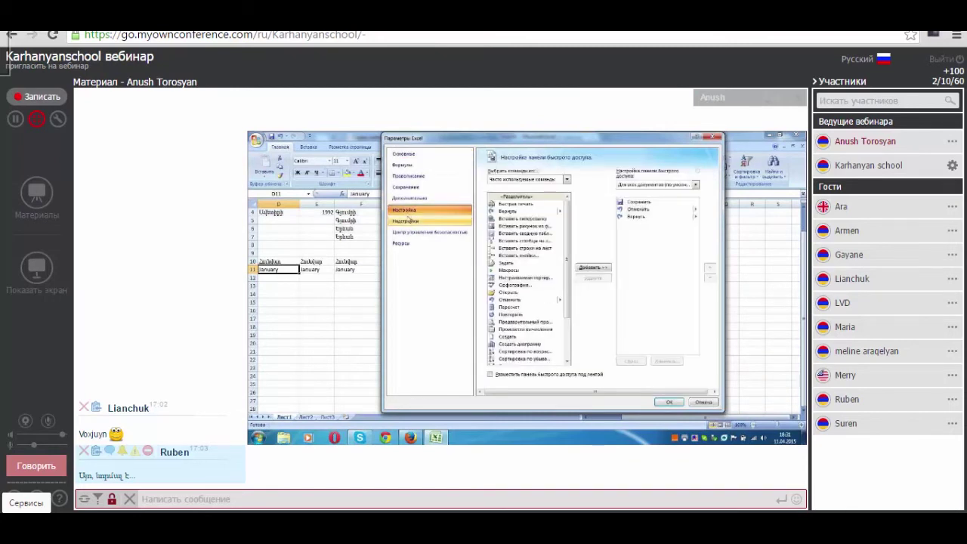
# Show the Advanced page of Excel Options and scroll down to the Lotus compatibility options.
pyautogui.click(408, 199)
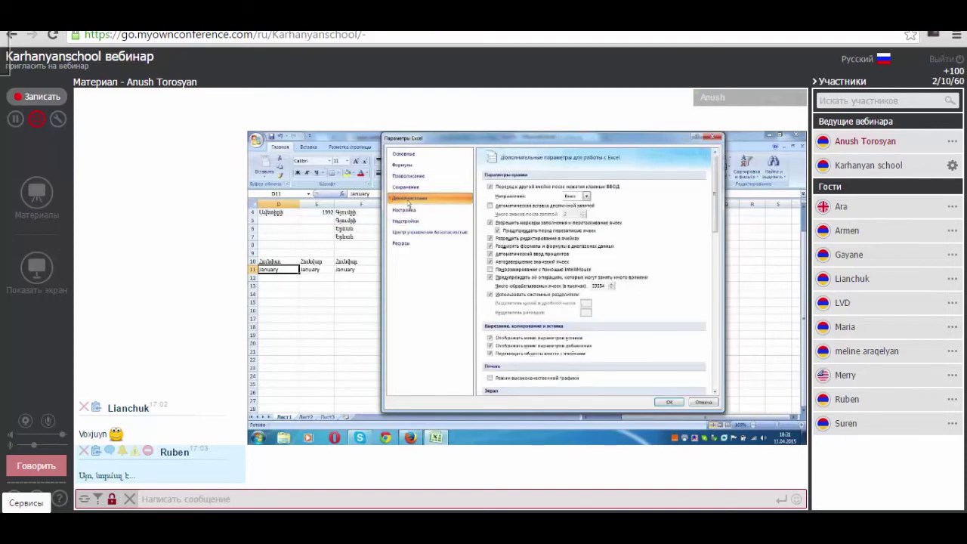
pyautogui.scroll(-1, 575, 334)
pyautogui.scroll(-1, 611, 313)
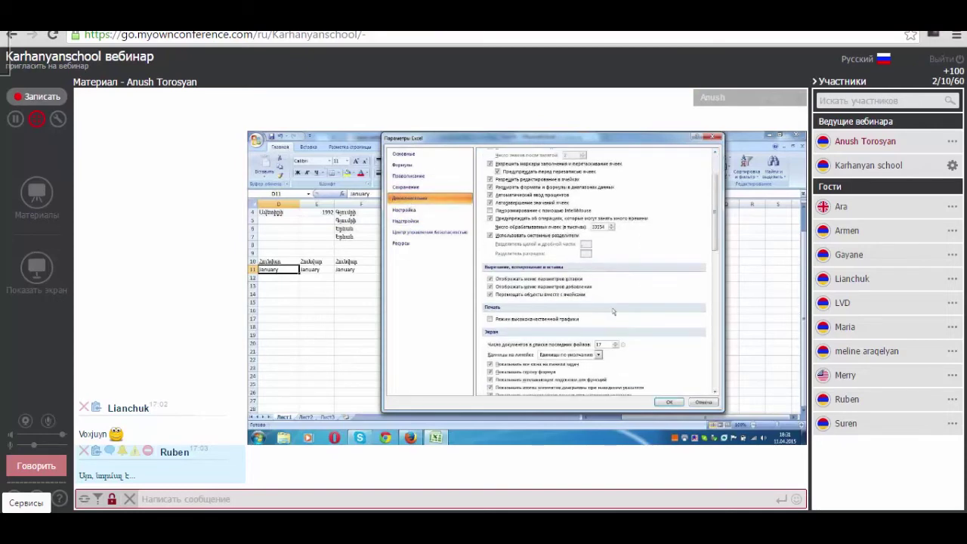
pyautogui.scroll(-1, 612, 312)
pyautogui.scroll(-1, 613, 312)
pyautogui.scroll(-1, 615, 312)
pyautogui.scroll(-1, 614, 312)
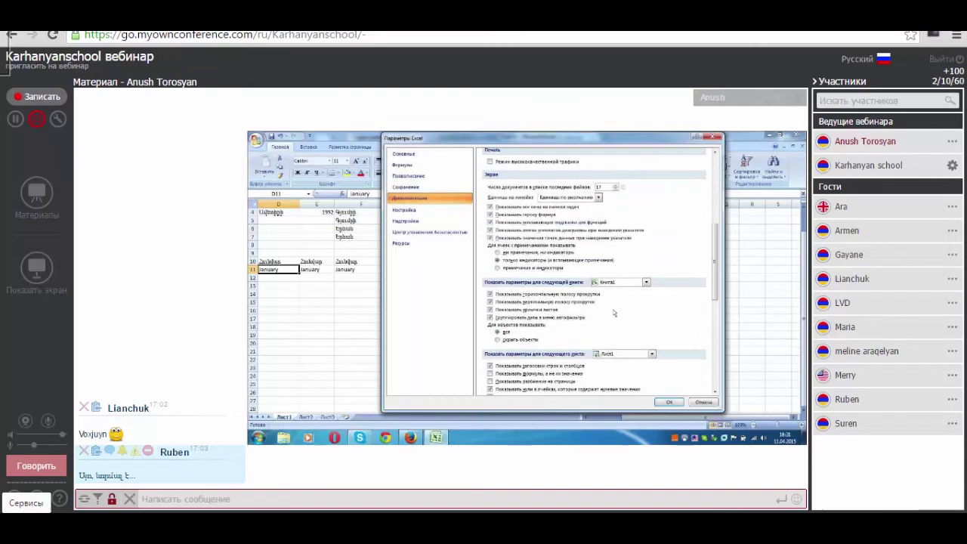
pyautogui.scroll(-1, 615, 312)
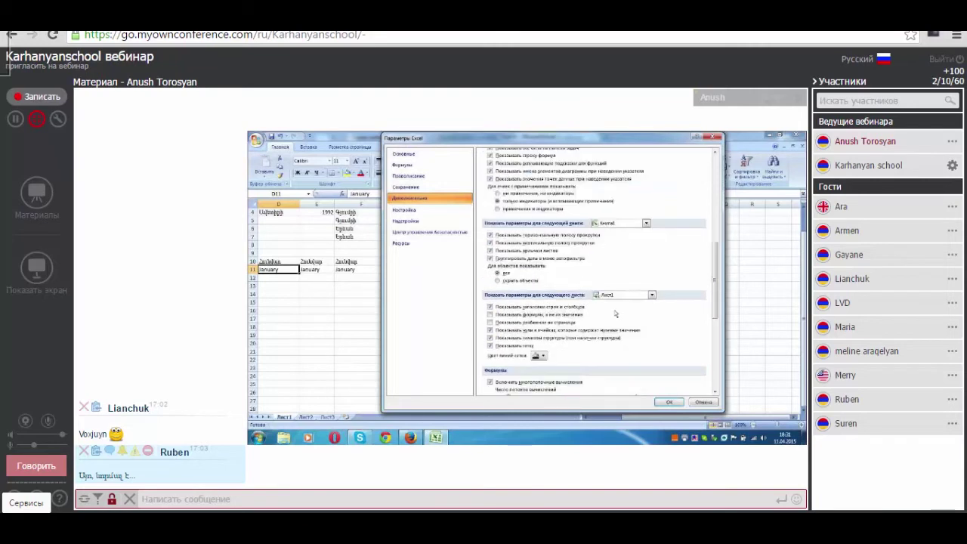
pyautogui.scroll(-1, 615, 313)
pyautogui.scroll(-1, 615, 313)
pyautogui.scroll(-2, 603, 305)
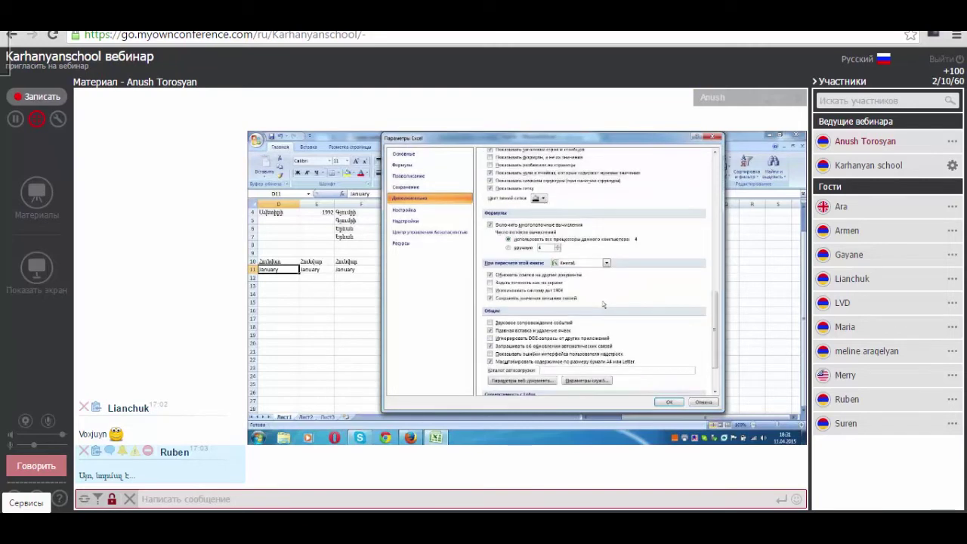
pyautogui.scroll(-1, 604, 305)
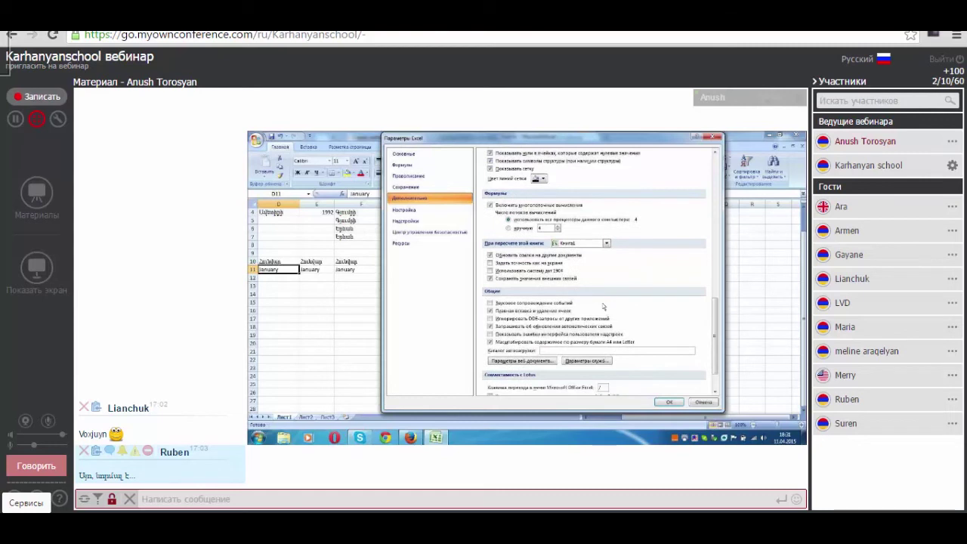
pyautogui.scroll(-2, 603, 307)
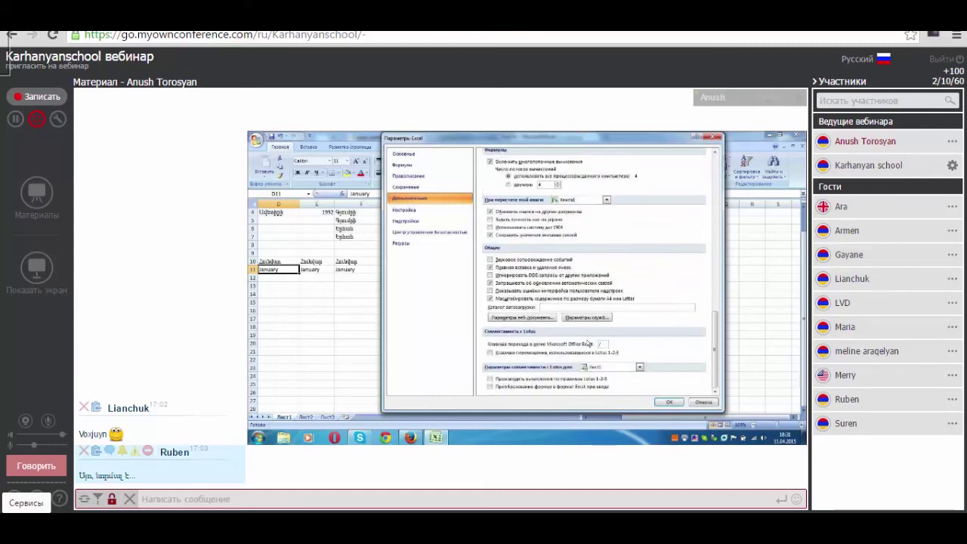
# Scroll back up through the advanced settings toward the top of the page.
pyautogui.scroll(3, 589, 344)
pyautogui.scroll(3, 610, 343)
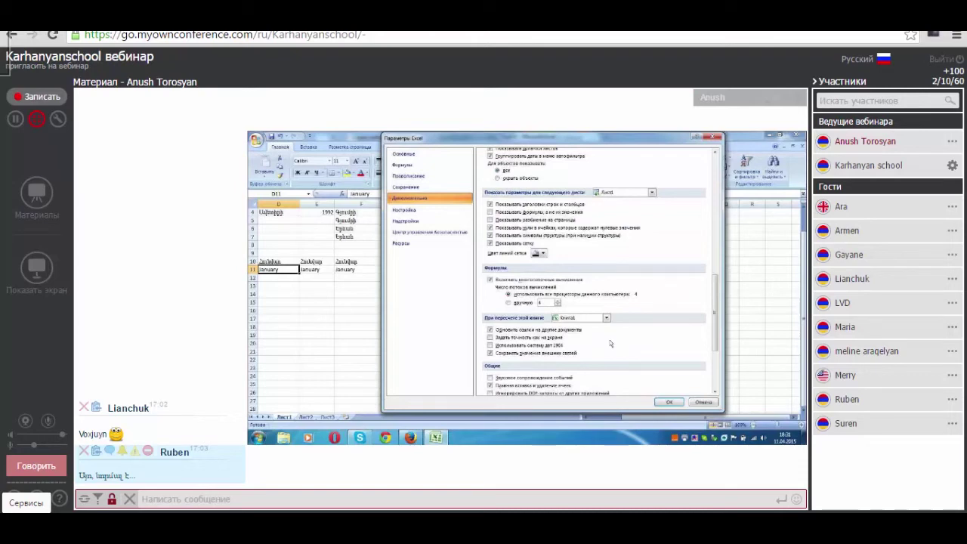
pyautogui.scroll(2, 611, 344)
pyautogui.scroll(2, 614, 325)
pyautogui.scroll(2, 615, 312)
pyautogui.scroll(2, 618, 309)
pyautogui.scroll(1, 617, 310)
pyautogui.scroll(1, 617, 309)
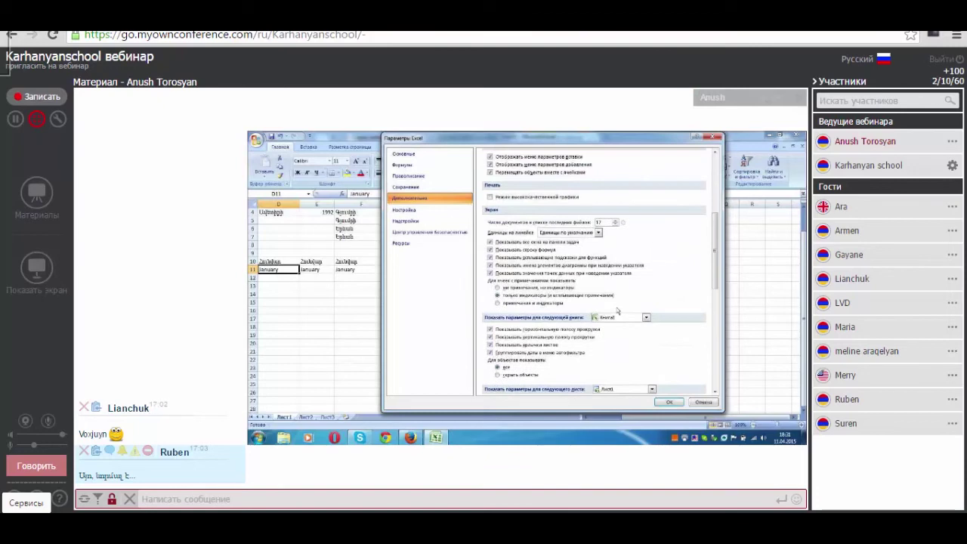
pyautogui.scroll(1, 617, 310)
pyautogui.scroll(1, 617, 310)
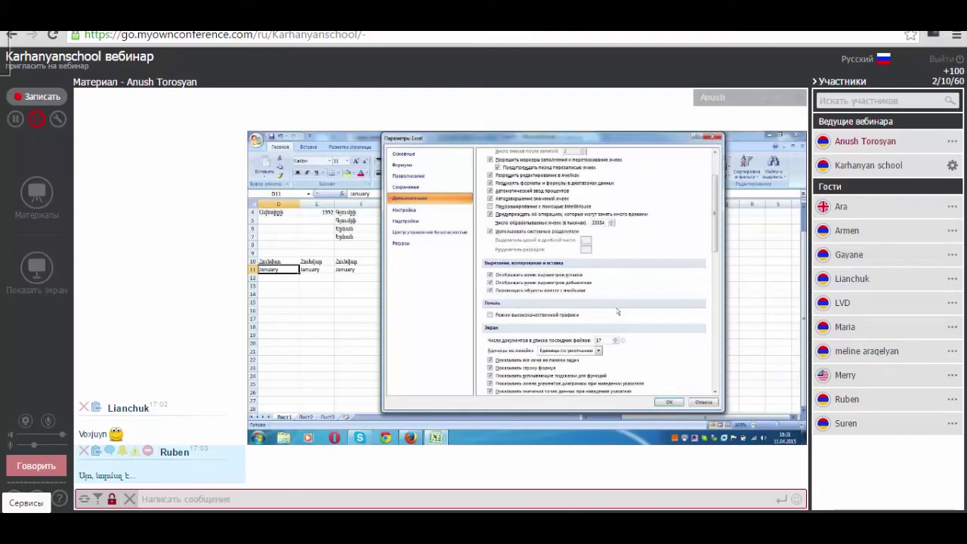
# Scroll down again to the Formulas and General sections of the advanced settings.
pyautogui.scroll(-2, 618, 299)
pyautogui.scroll(-1, 619, 283)
pyautogui.scroll(-1, 618, 283)
pyautogui.scroll(-1, 619, 285)
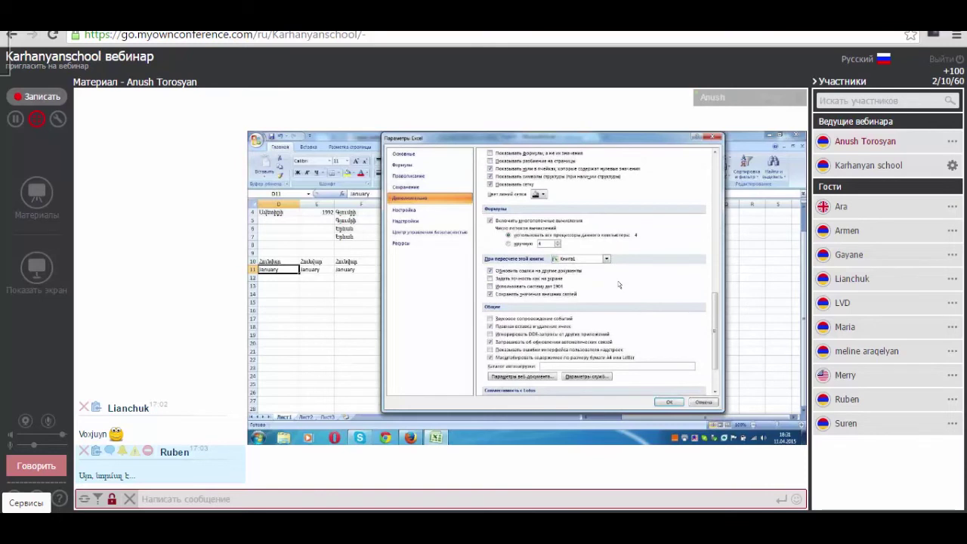
pyautogui.scroll(-1, 619, 285)
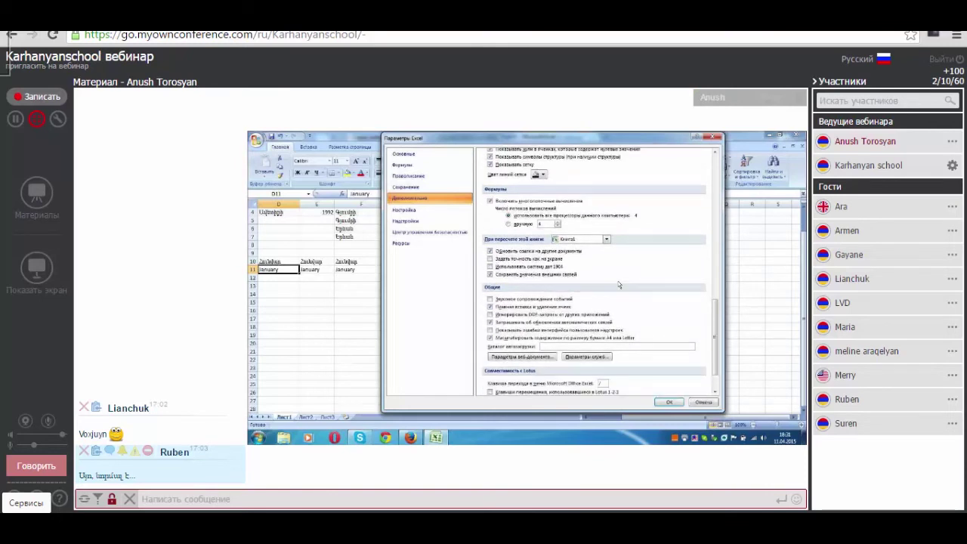
pyautogui.scroll(-2, 618, 284)
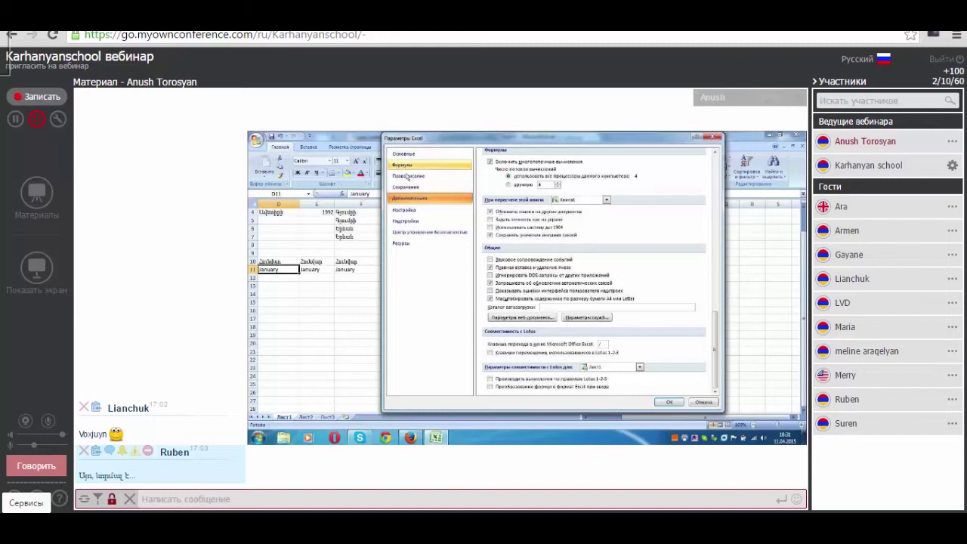
pyautogui.click(404, 165)
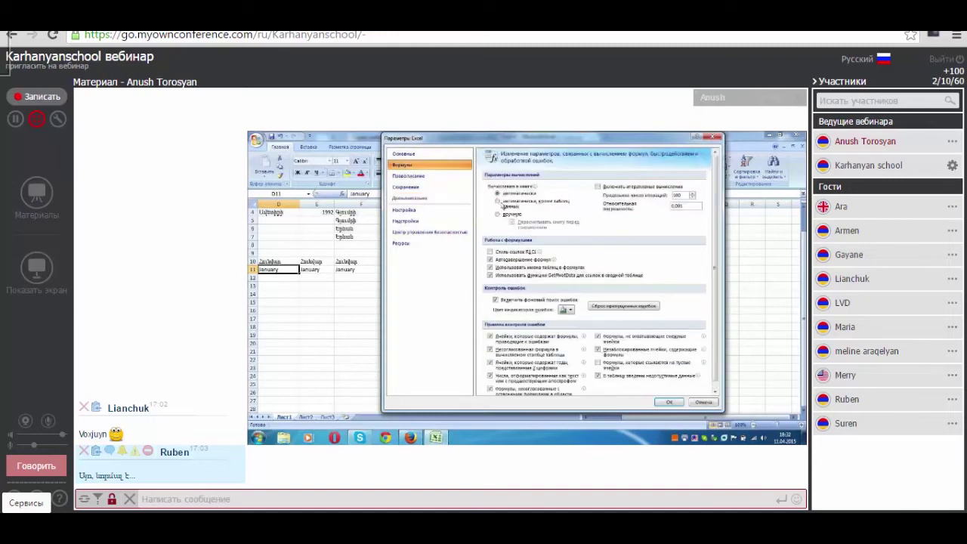
pyautogui.scroll(-1, 503, 206)
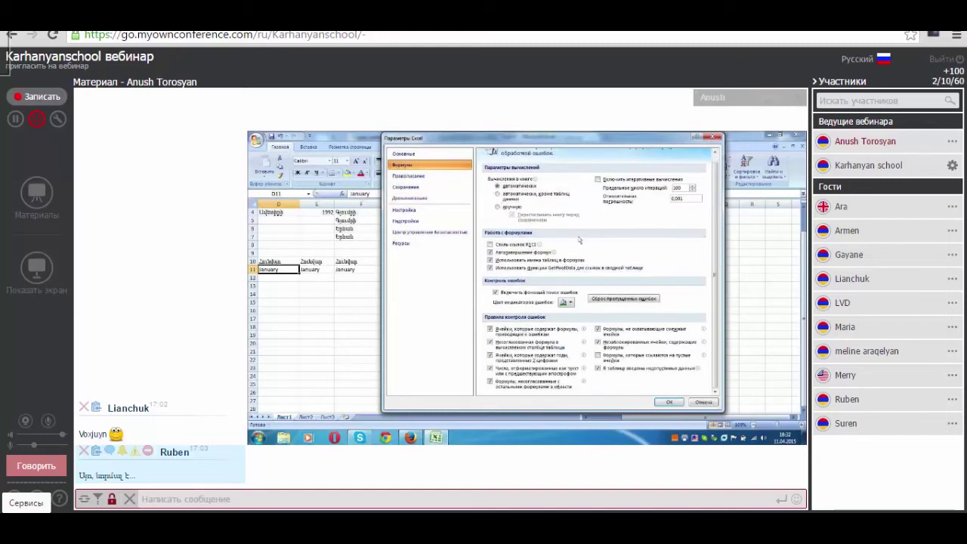
pyautogui.click(414, 176)
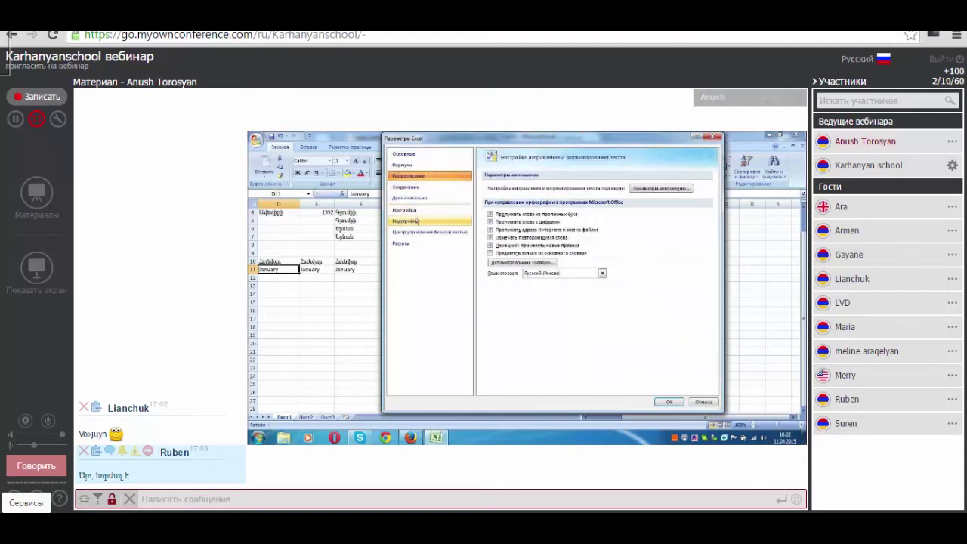
pyautogui.click(413, 210)
pyautogui.click(410, 198)
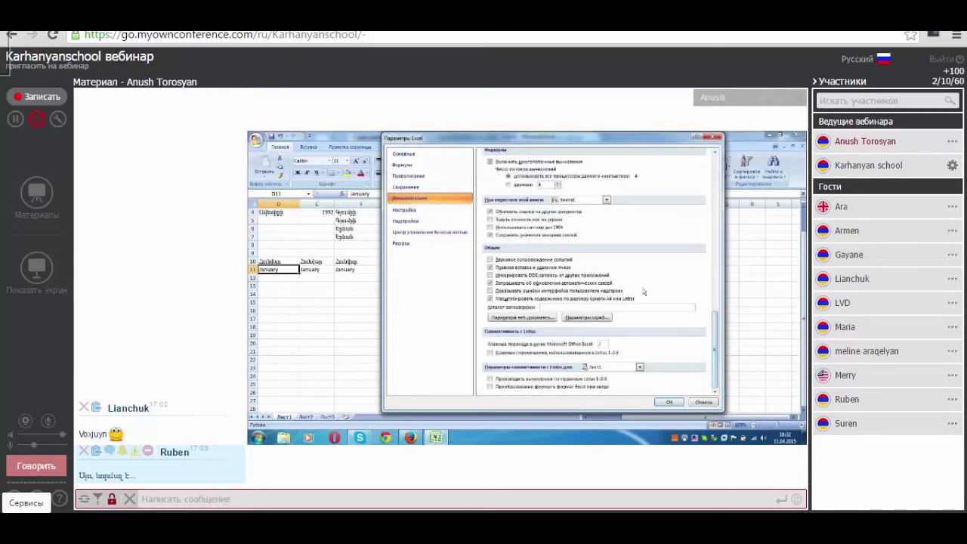
pyautogui.scroll(2, 717, 357)
pyautogui.moveTo(718, 355)
pyautogui.mouseDown()
pyautogui.moveTo(717, 219)
pyautogui.moveTo(691, 249)
pyautogui.mouseUp()
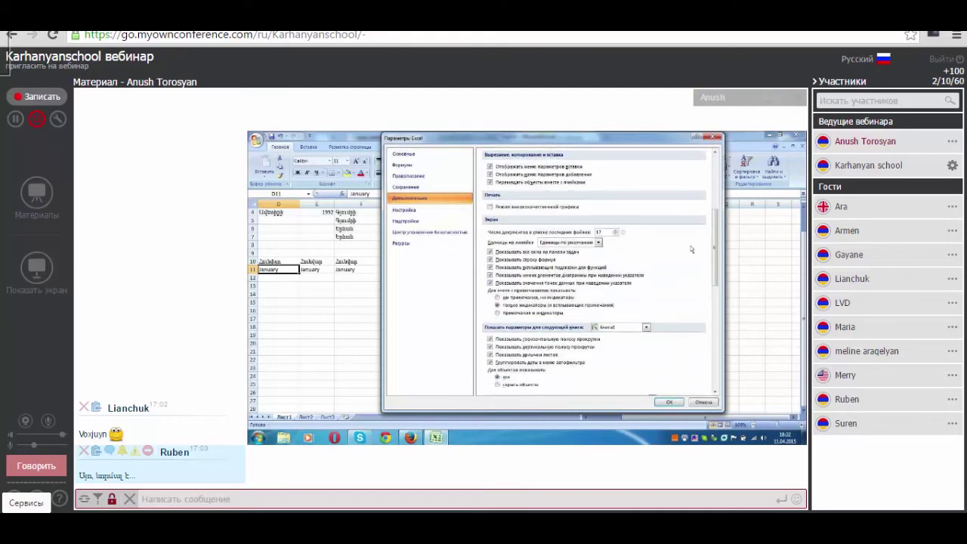
pyautogui.scroll(-1, 691, 249)
pyautogui.scroll(-1, 691, 250)
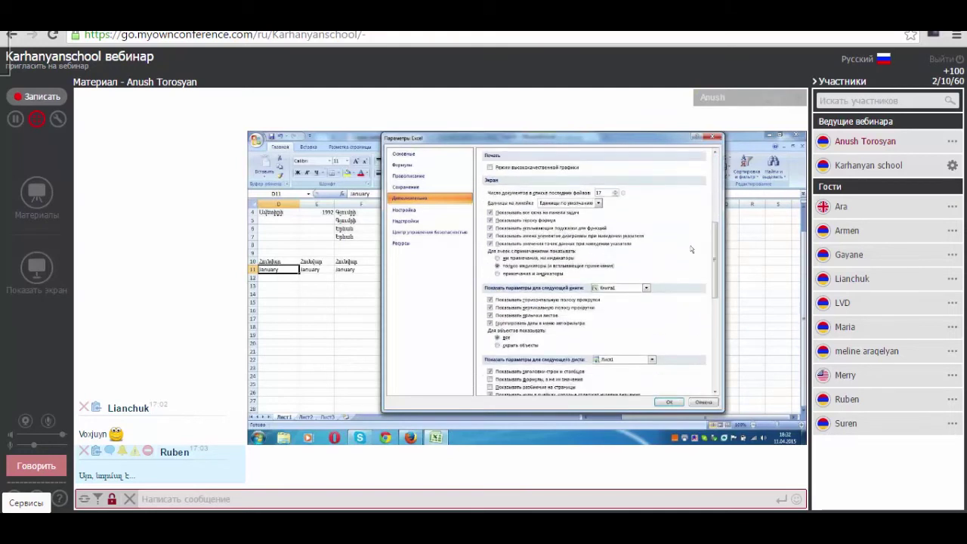
pyautogui.scroll(-1, 691, 249)
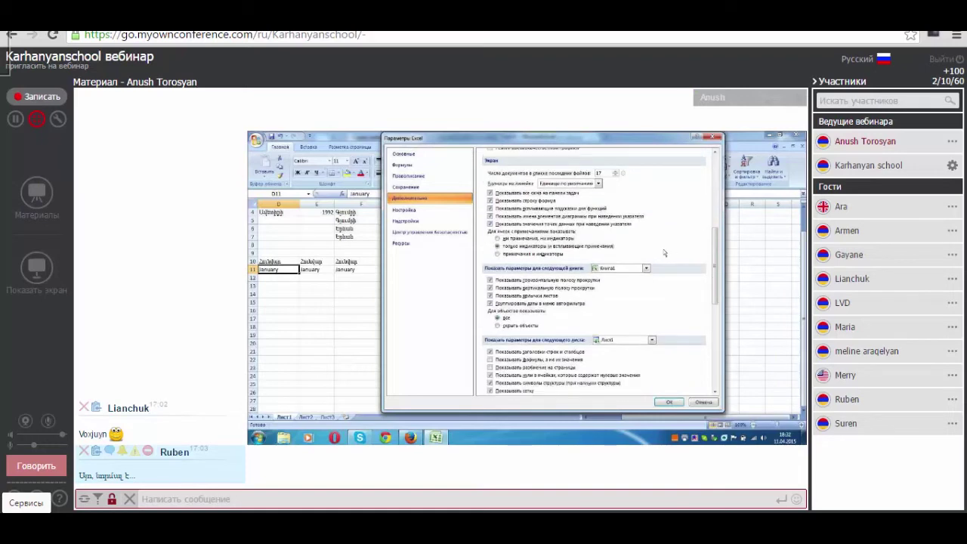
pyautogui.scroll(-1, 664, 254)
pyautogui.scroll(-1, 664, 254)
pyautogui.scroll(-1, 664, 254)
pyautogui.scroll(-1, 664, 254)
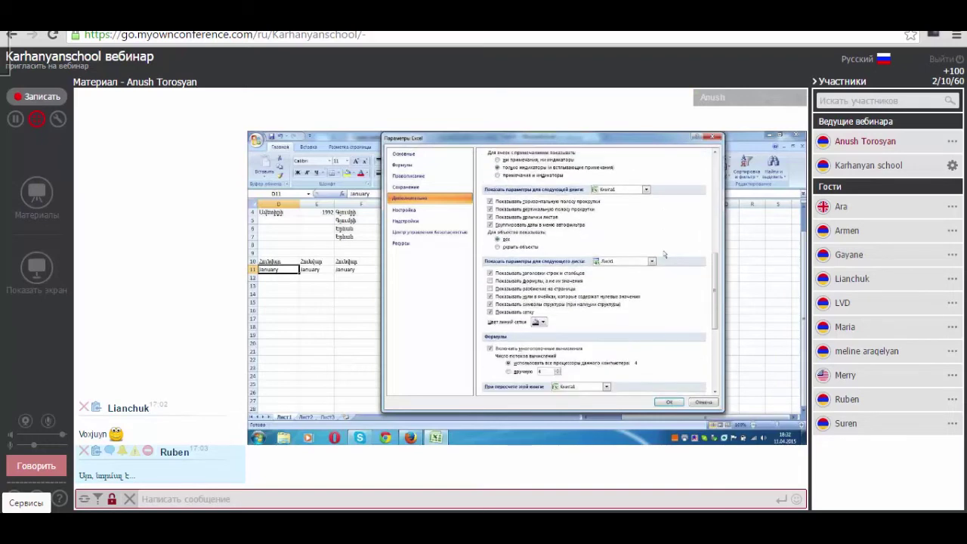
pyautogui.scroll(-1, 664, 254)
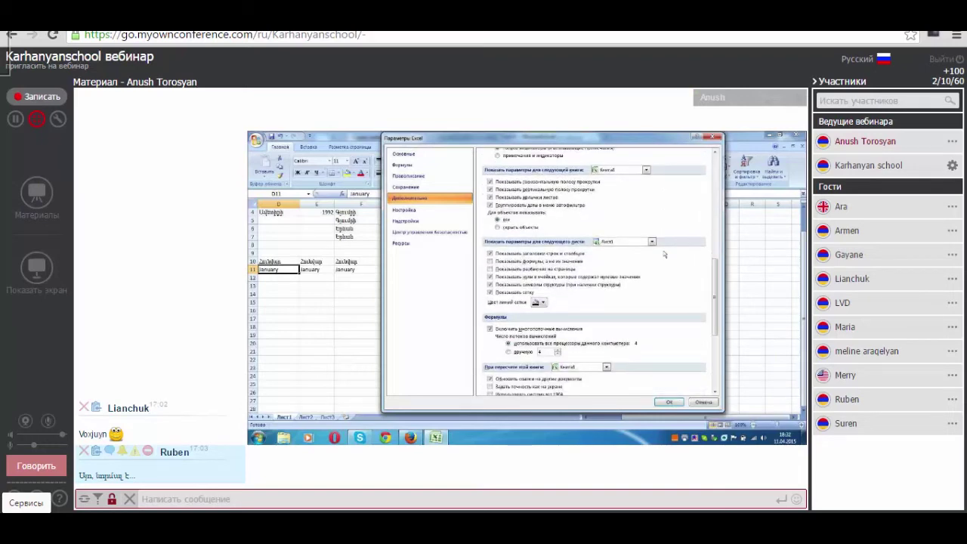
pyautogui.scroll(-1, 664, 254)
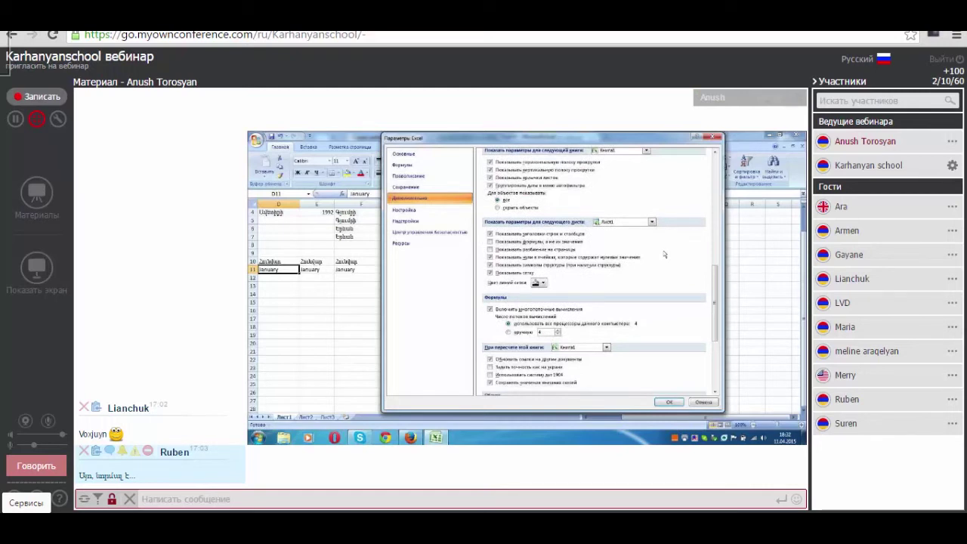
pyautogui.scroll(-1, 664, 254)
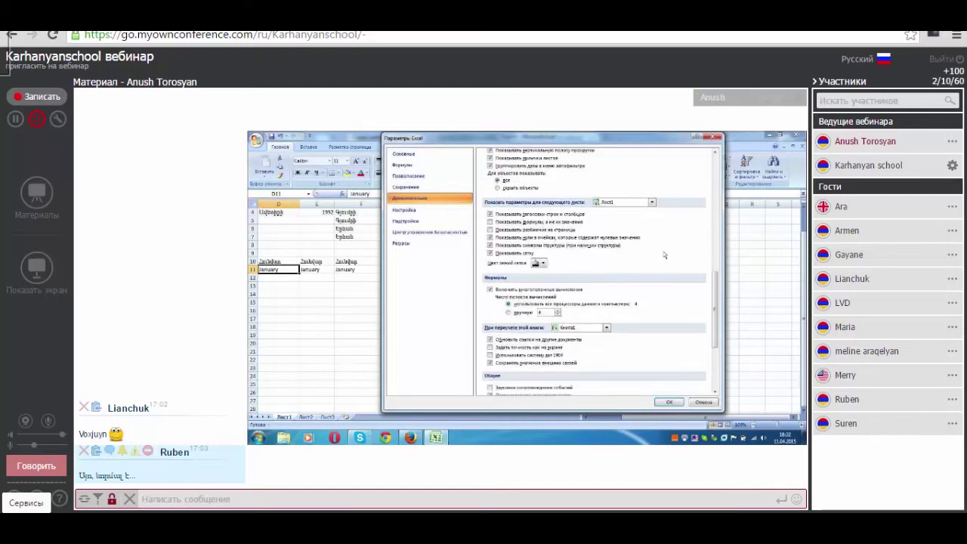
pyautogui.scroll(-1, 664, 255)
pyautogui.scroll(-1, 658, 269)
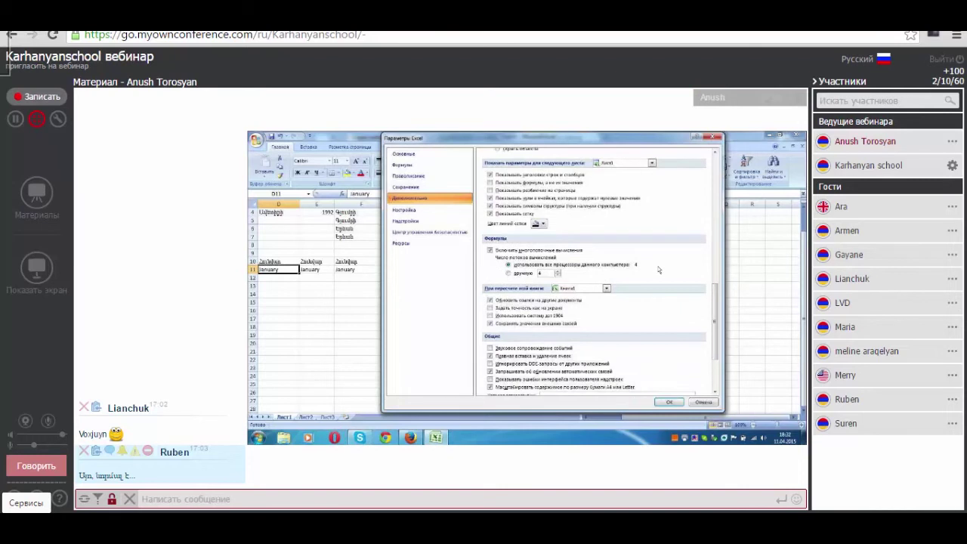
pyautogui.scroll(-1, 658, 268)
pyautogui.scroll(-1, 658, 268)
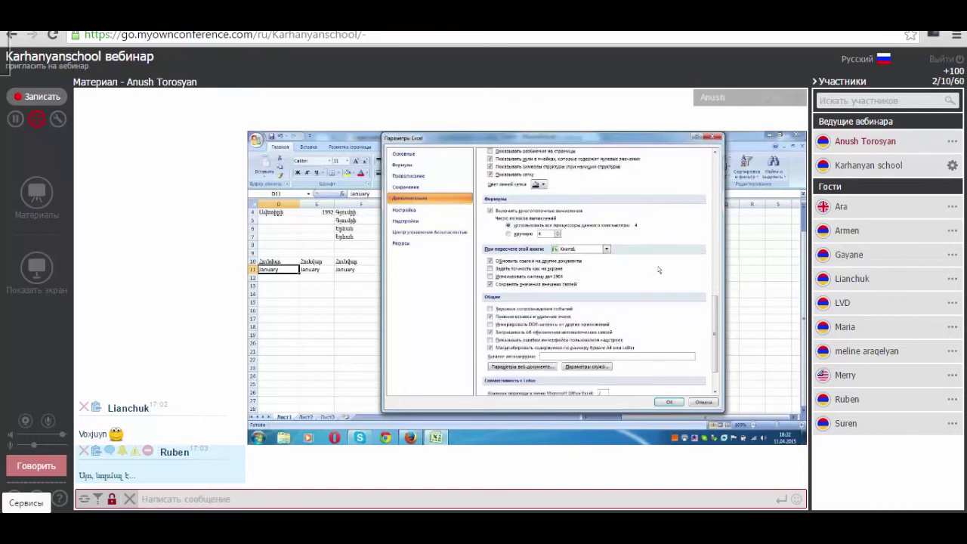
pyautogui.scroll(-1, 658, 269)
pyautogui.scroll(-1, 658, 269)
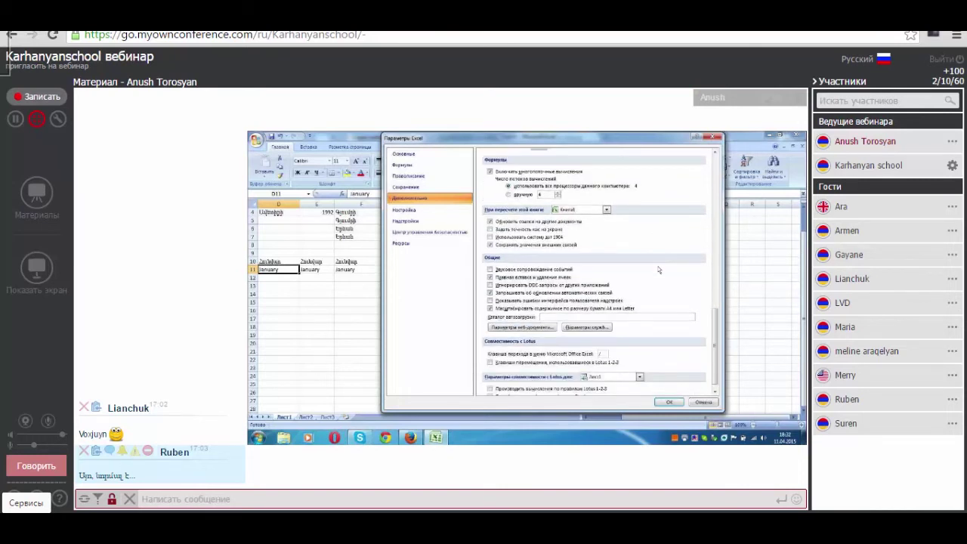
pyautogui.scroll(-1, 658, 269)
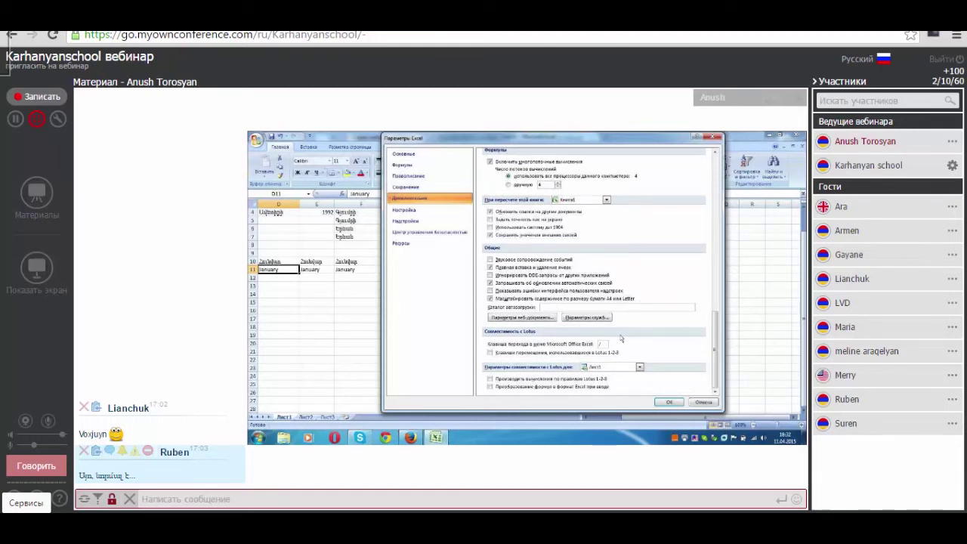
# Scroll up through the Advanced options, then go to the Quick Access Toolbar customization page.
pyautogui.scroll(2, 621, 338)
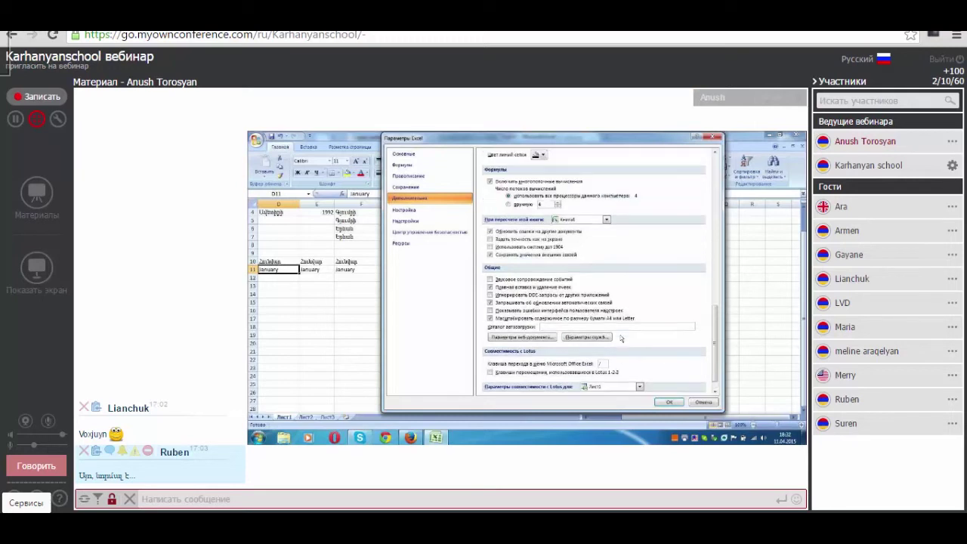
pyautogui.scroll(2, 624, 331)
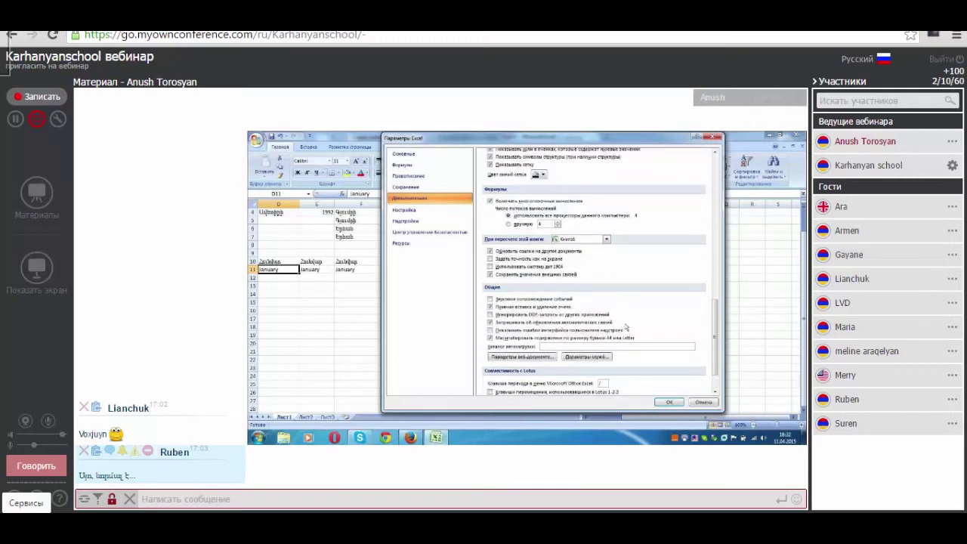
pyautogui.scroll(1, 626, 326)
pyautogui.scroll(1, 625, 326)
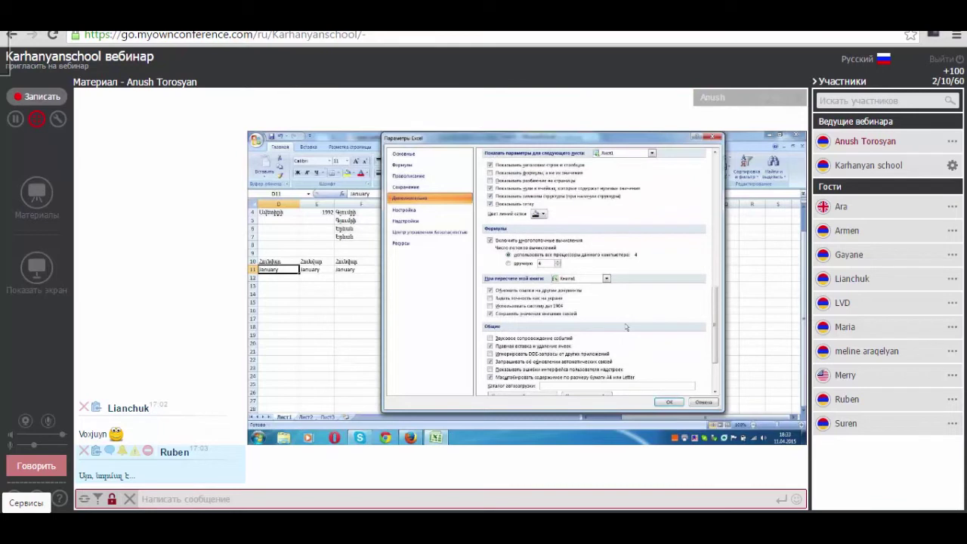
pyautogui.scroll(1, 625, 326)
pyautogui.scroll(1, 625, 327)
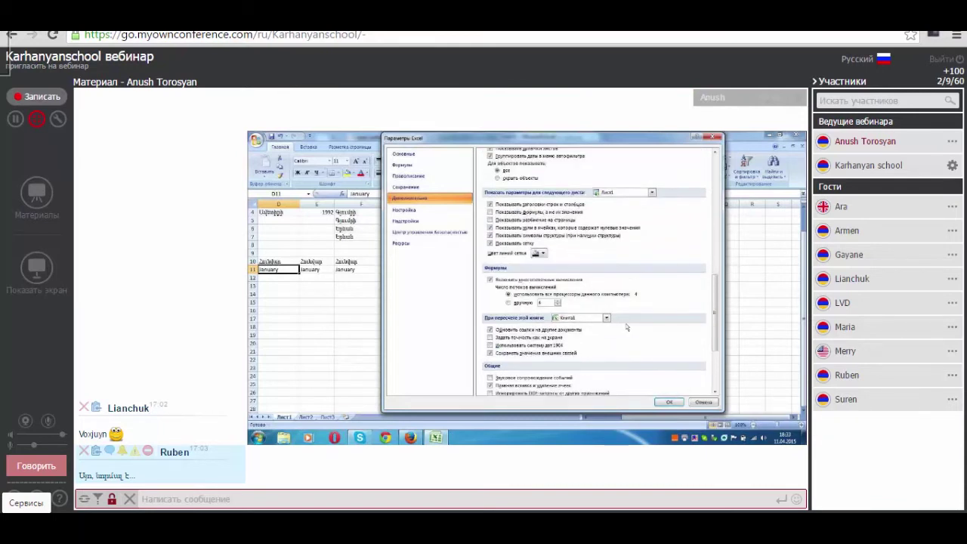
pyautogui.scroll(2, 626, 326)
pyautogui.scroll(1, 625, 327)
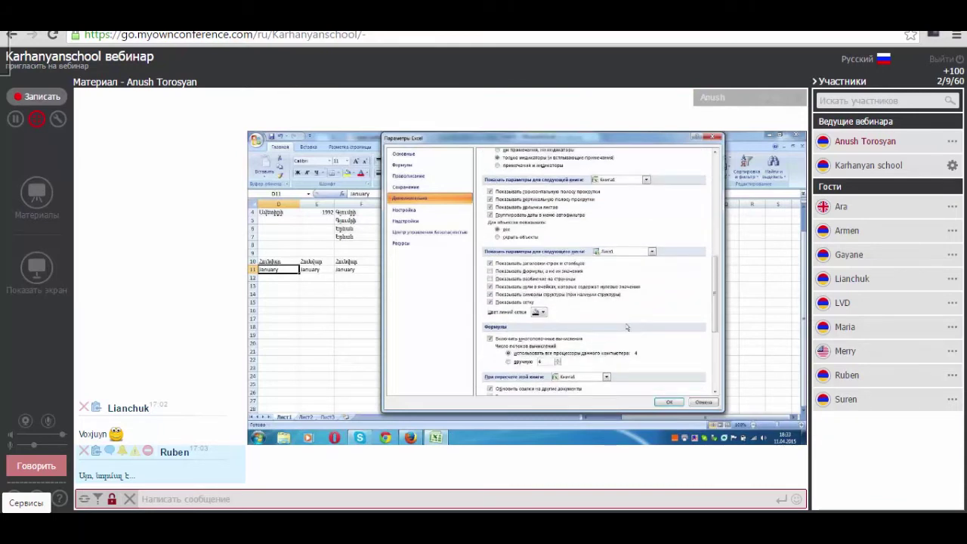
pyautogui.scroll(1, 626, 327)
pyautogui.scroll(1, 626, 327)
pyautogui.scroll(2, 626, 327)
pyautogui.scroll(1, 626, 327)
pyautogui.scroll(1, 627, 327)
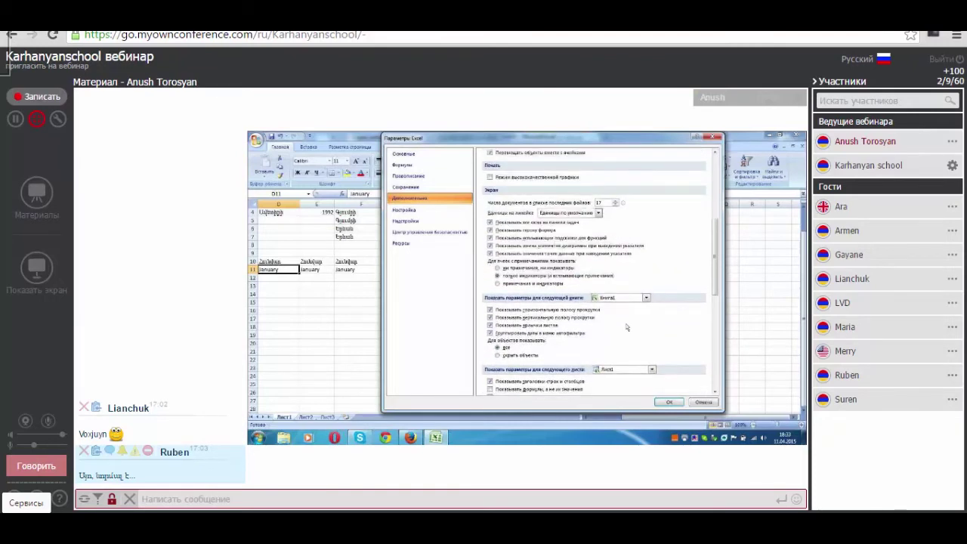
pyautogui.scroll(1, 626, 327)
pyautogui.scroll(1, 626, 327)
pyautogui.scroll(2, 626, 327)
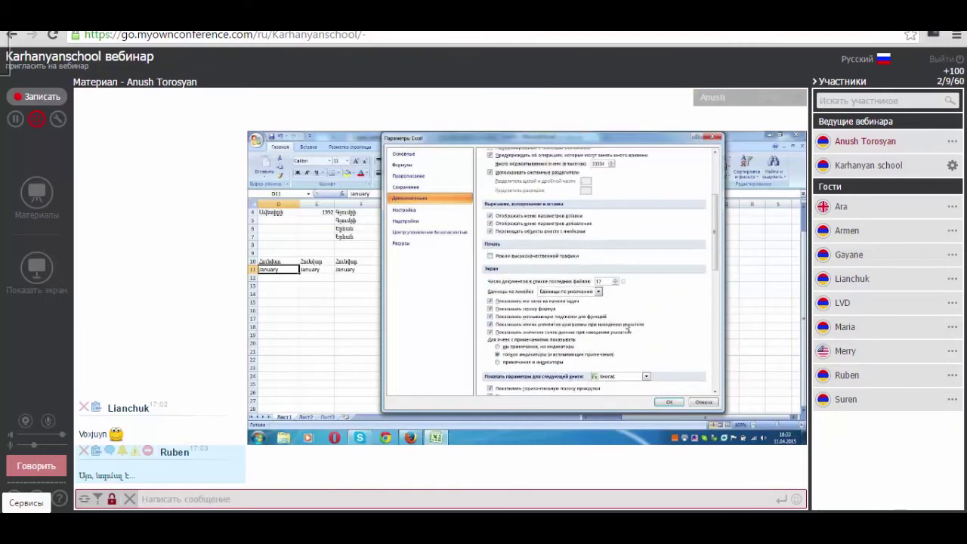
pyautogui.scroll(1, 627, 329)
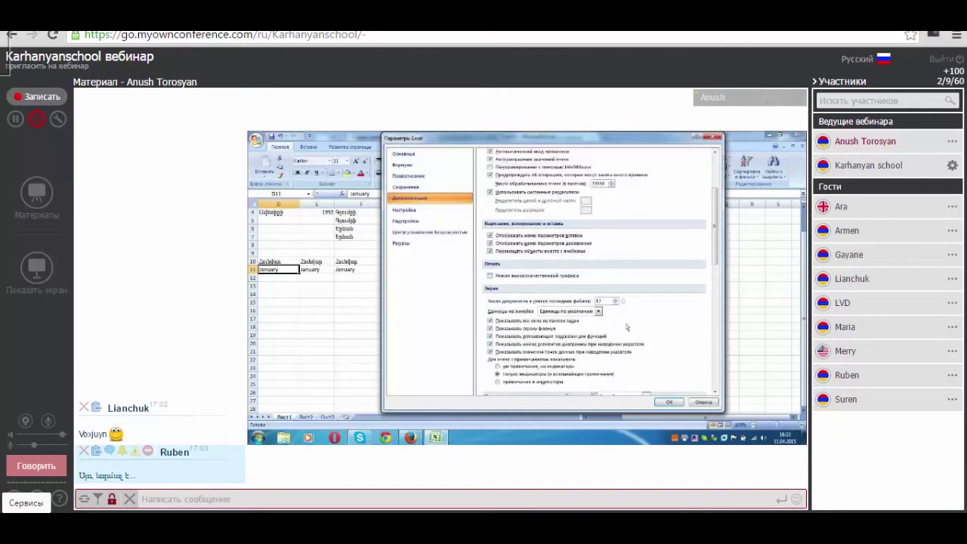
pyautogui.scroll(1, 627, 329)
pyautogui.scroll(2, 632, 325)
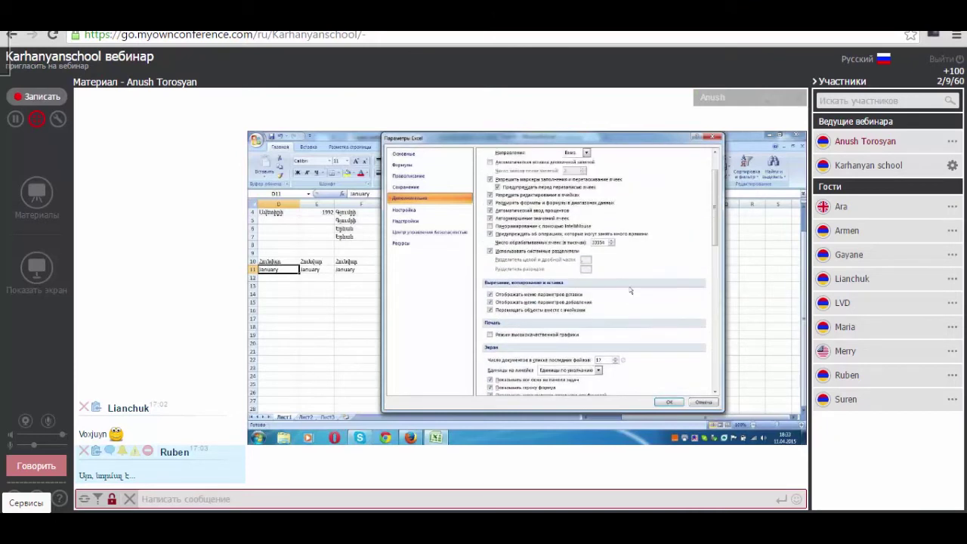
pyautogui.scroll(2, 633, 288)
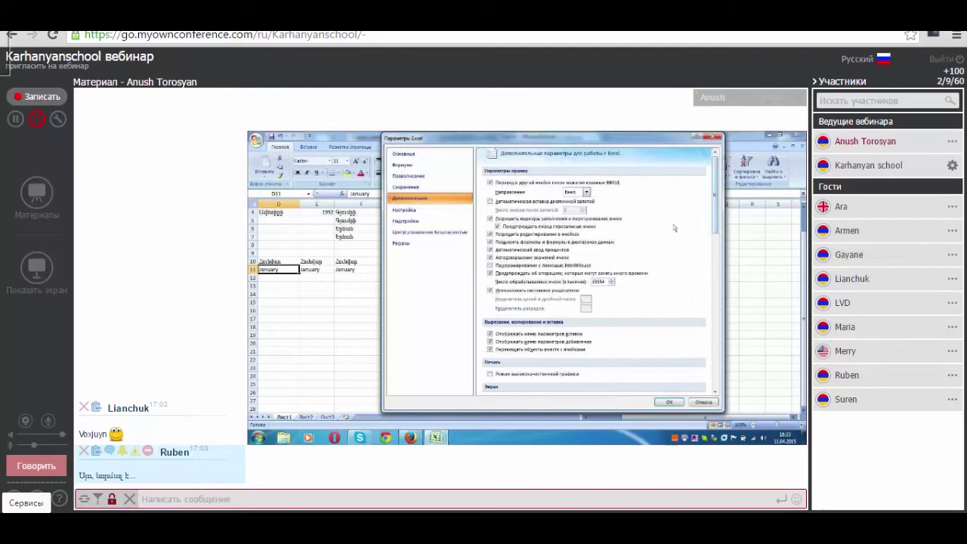
pyautogui.click(413, 213)
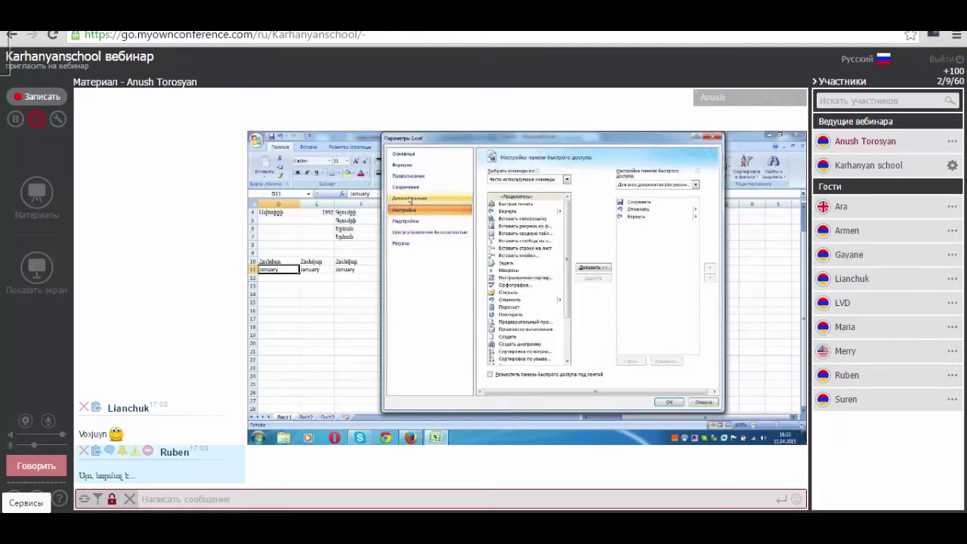
# Scroll down through the Advanced options page, then switch to the Popular page.
pyautogui.click(410, 199)
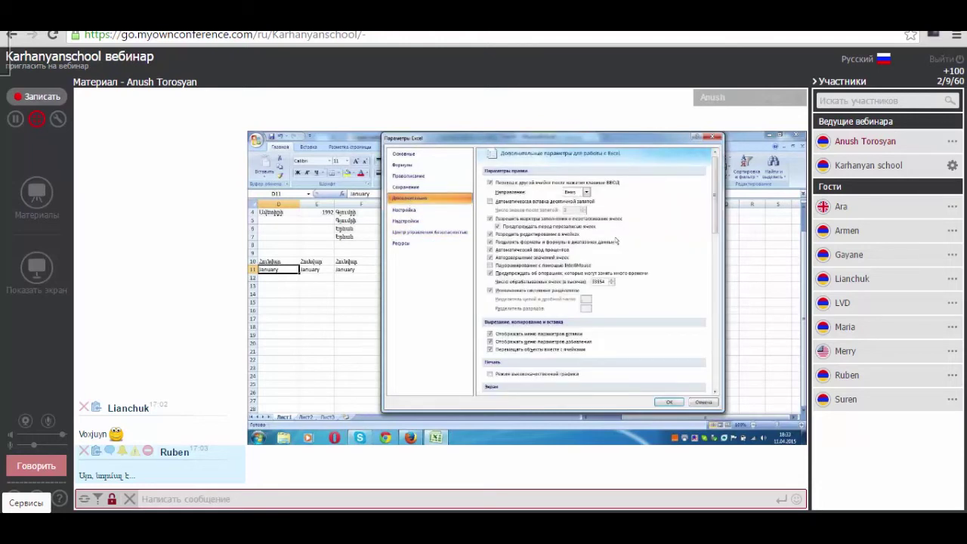
pyautogui.scroll(-2, 617, 240)
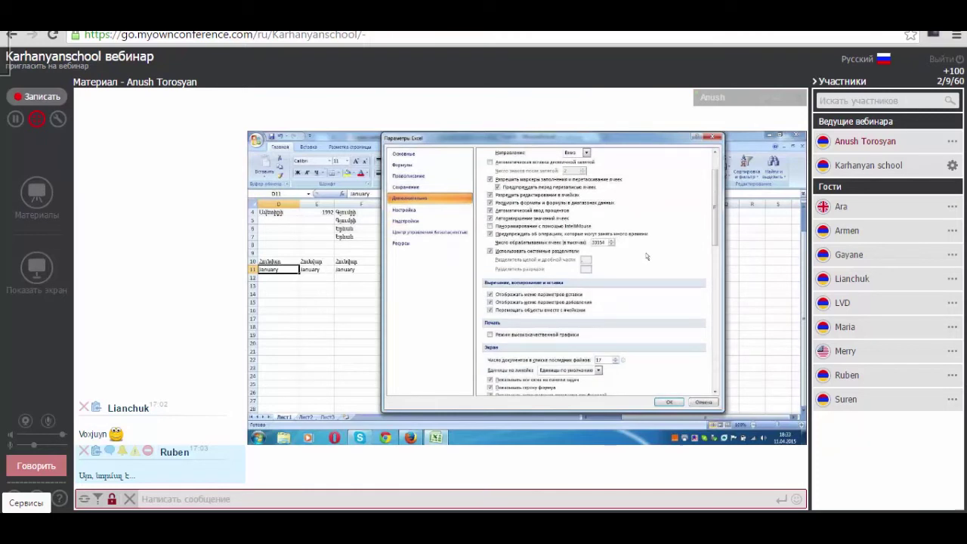
pyautogui.scroll(-1, 647, 256)
pyautogui.scroll(-1, 647, 257)
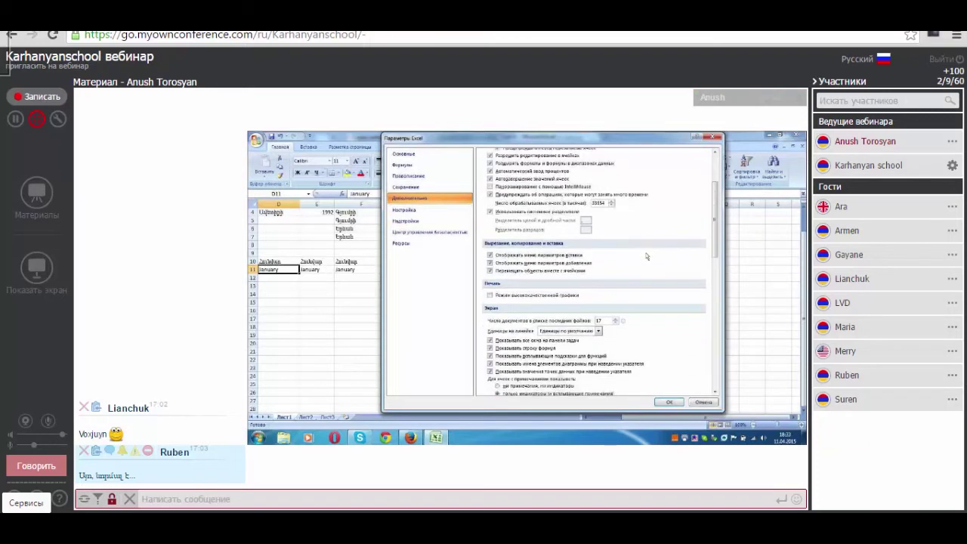
pyautogui.scroll(-2, 647, 257)
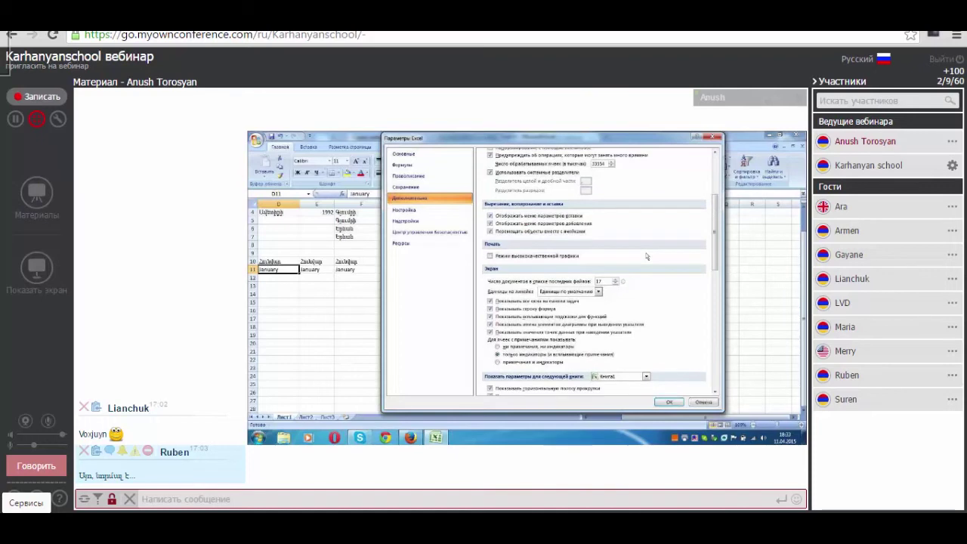
pyautogui.scroll(-1, 649, 256)
pyautogui.scroll(-2, 658, 257)
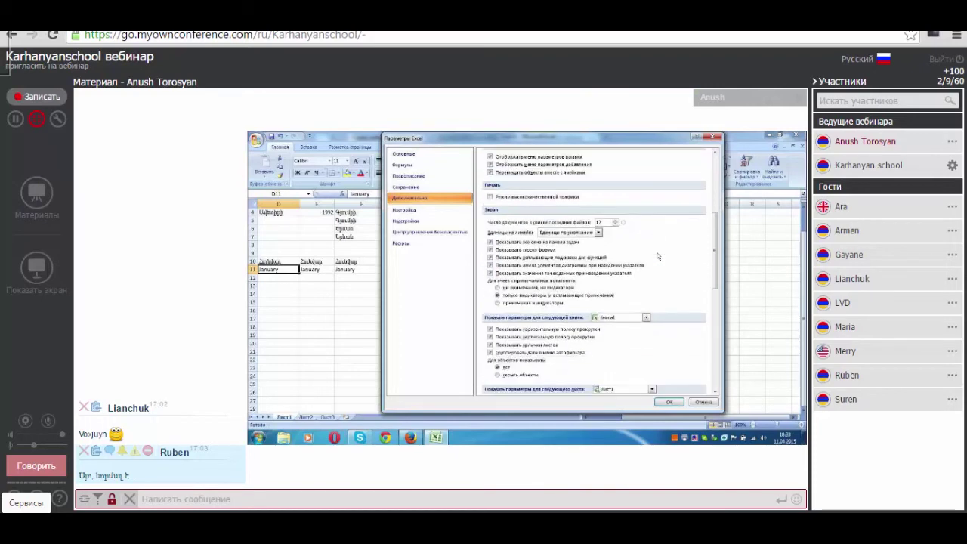
pyautogui.scroll(-2, 658, 256)
pyautogui.scroll(-1, 658, 256)
pyautogui.scroll(-1, 658, 257)
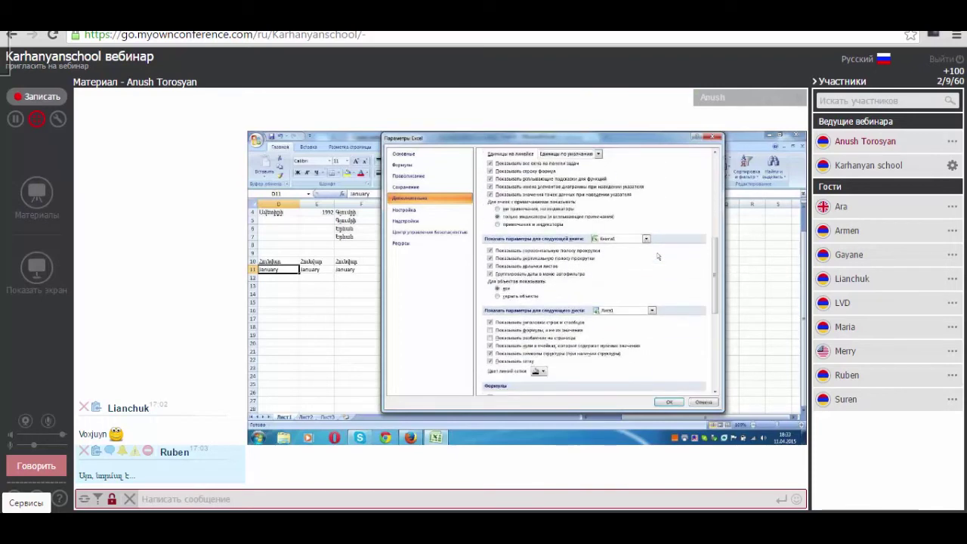
pyautogui.scroll(-2, 658, 257)
pyautogui.scroll(-1, 658, 257)
pyautogui.scroll(-1, 658, 257)
pyautogui.scroll(-1, 658, 257)
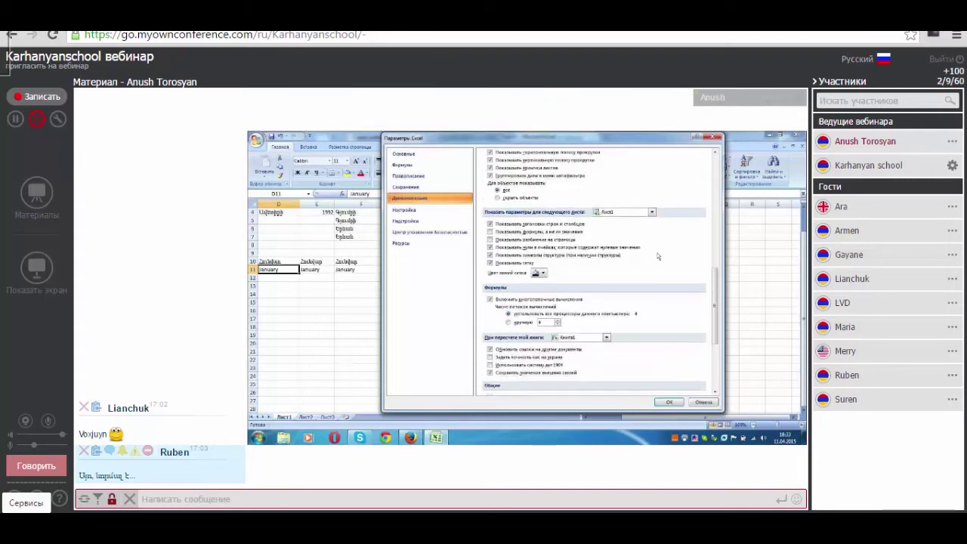
pyautogui.scroll(-1, 658, 257)
pyautogui.scroll(-1, 658, 257)
pyautogui.scroll(-1, 658, 257)
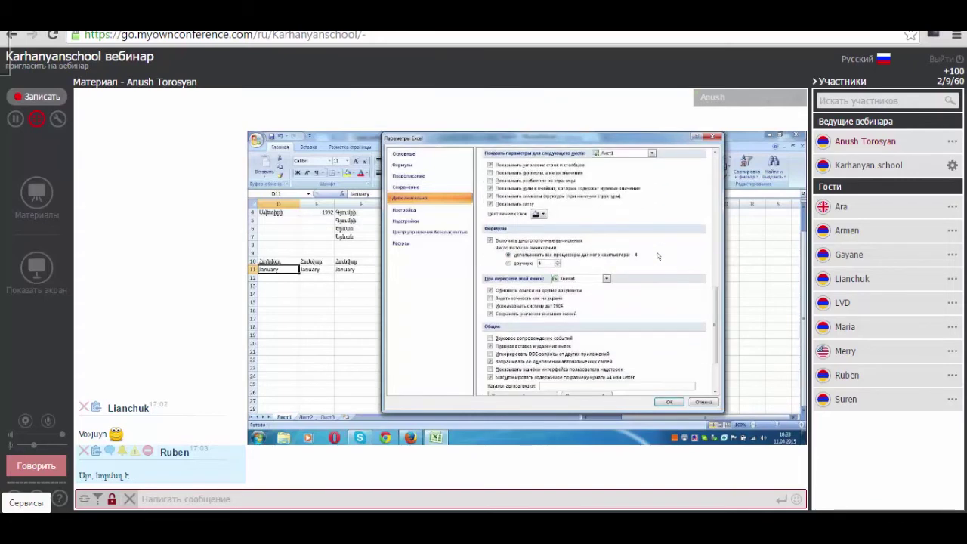
pyautogui.scroll(-1, 657, 257)
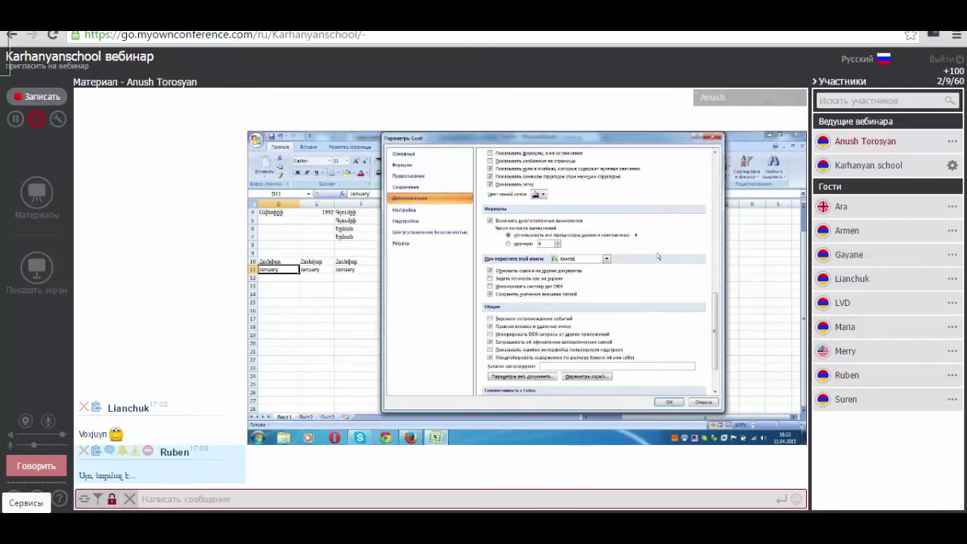
pyautogui.scroll(-1, 658, 257)
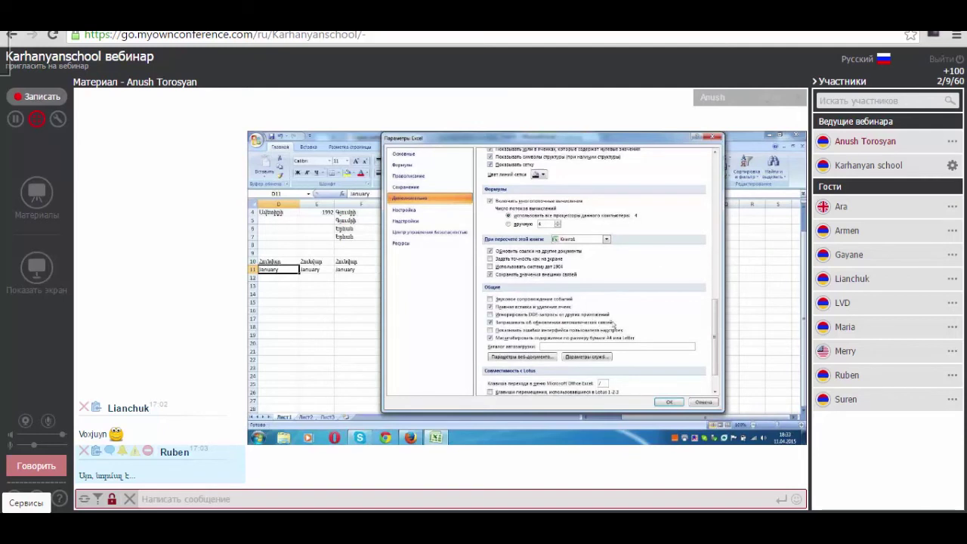
pyautogui.scroll(-1, 614, 326)
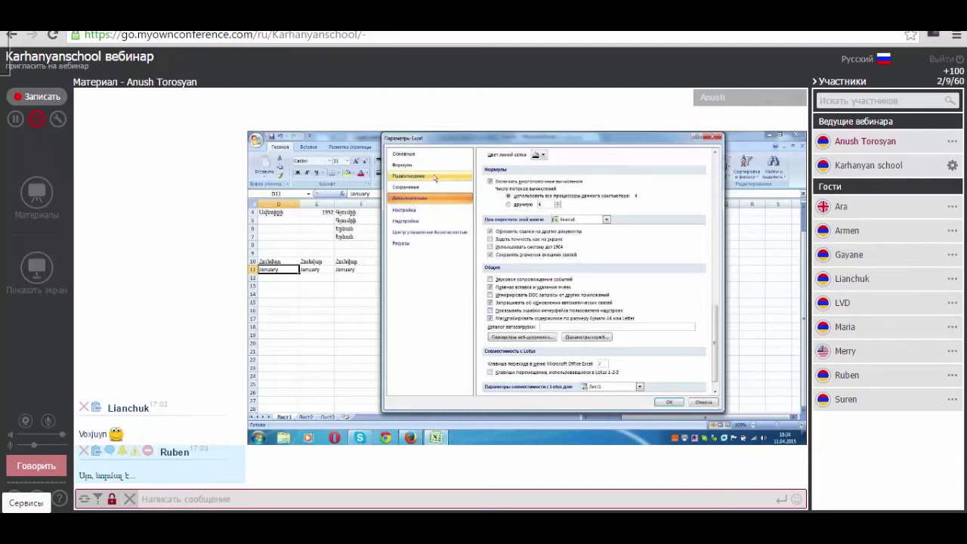
pyautogui.click(427, 154)
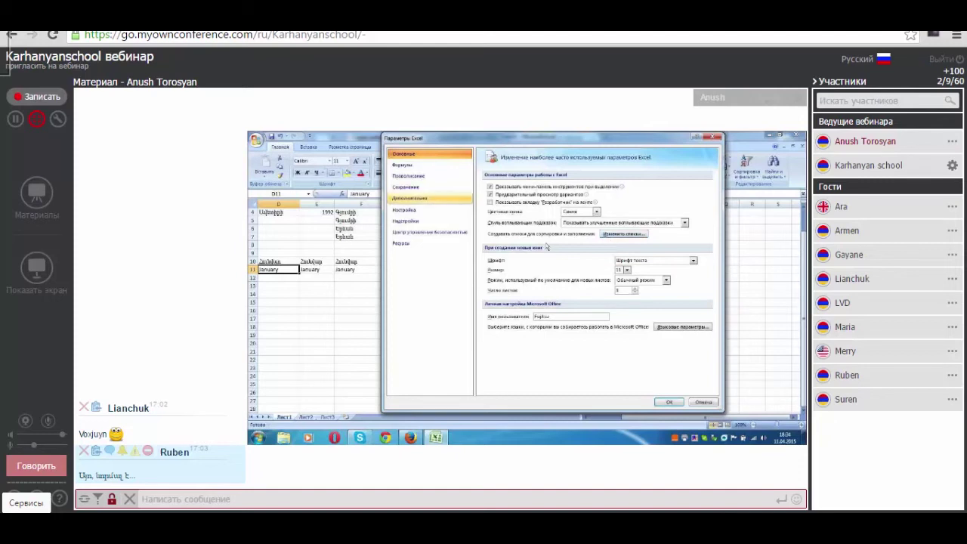
# From the Popular page of Excel Options, open the Edit Custom Lists editor.
pyautogui.click(407, 202)
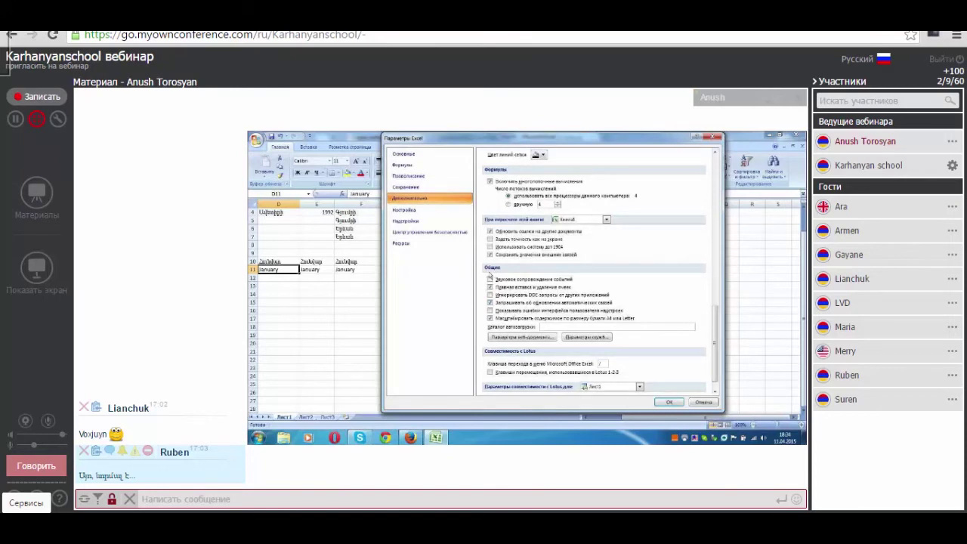
pyautogui.click(413, 161)
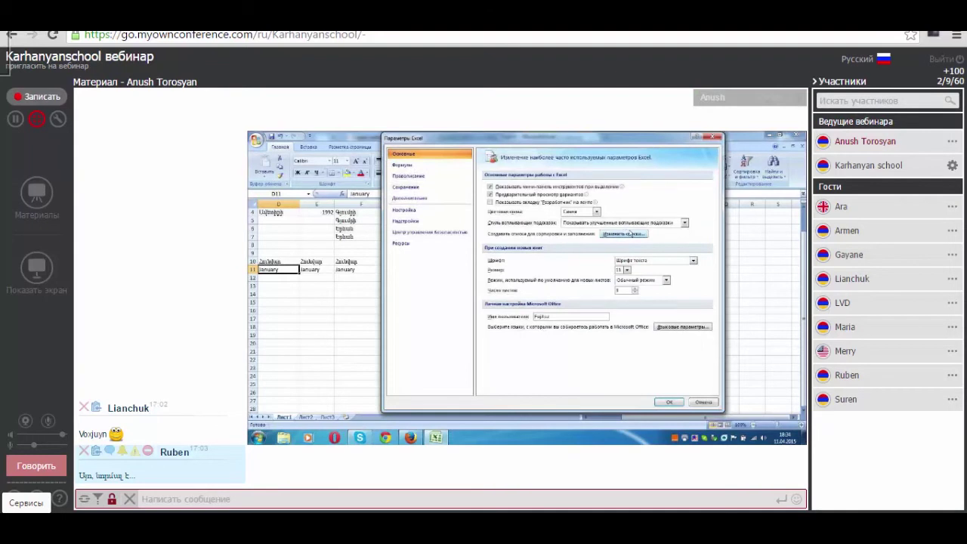
pyautogui.click(628, 234)
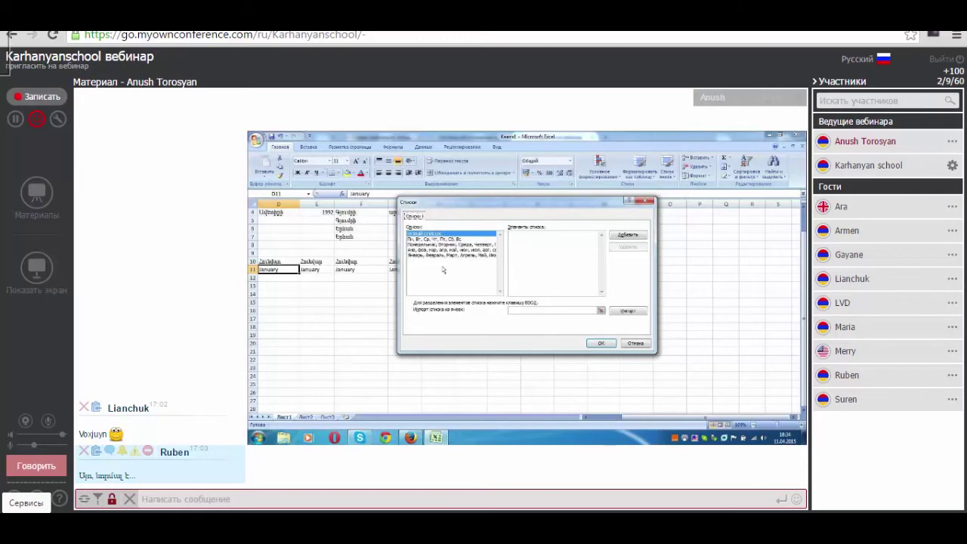
# Add the twelve Armenian month names as a custom list and close both dialogs with OK.
pyautogui.click(550, 260)
pyautogui.write('ի')
pyautogui.write('վար,')
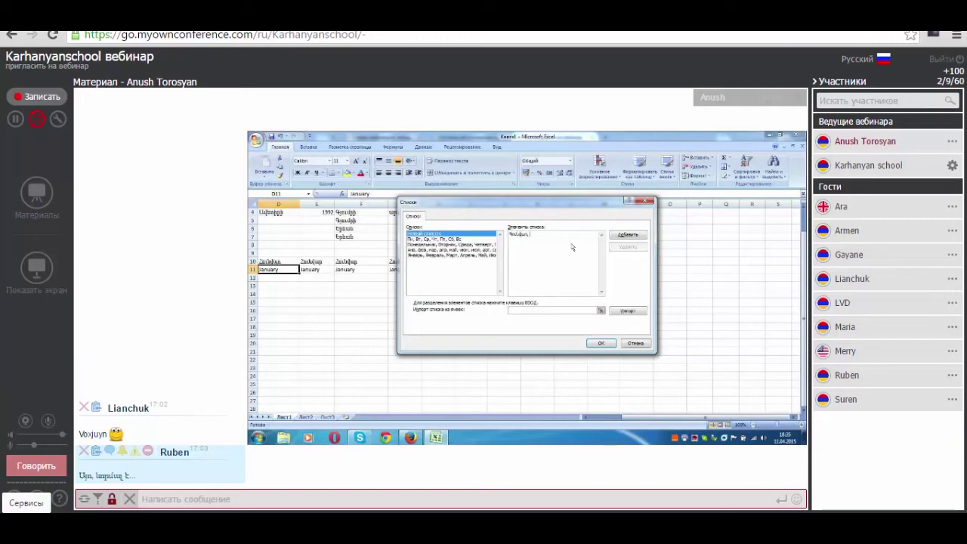
pyautogui.write('Փետր')
pyautogui.write('վար, Մարտ,')
pyautogui.write(' Ապրիլ, Մայ')
pyautogui.write('իս, Հ')
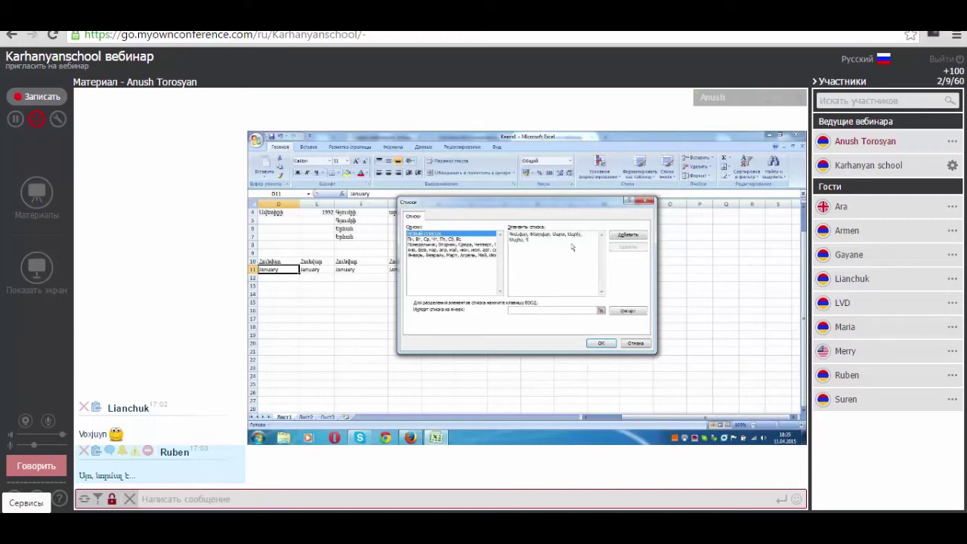
pyautogui.write('նիս, Հուլի')
pyautogui.write('Օգոստ')
pyautogui.write('ո')
pyautogui.write('ս, Սեպտեմբեր,Հոկտ')
pyautogui.write('եմ')
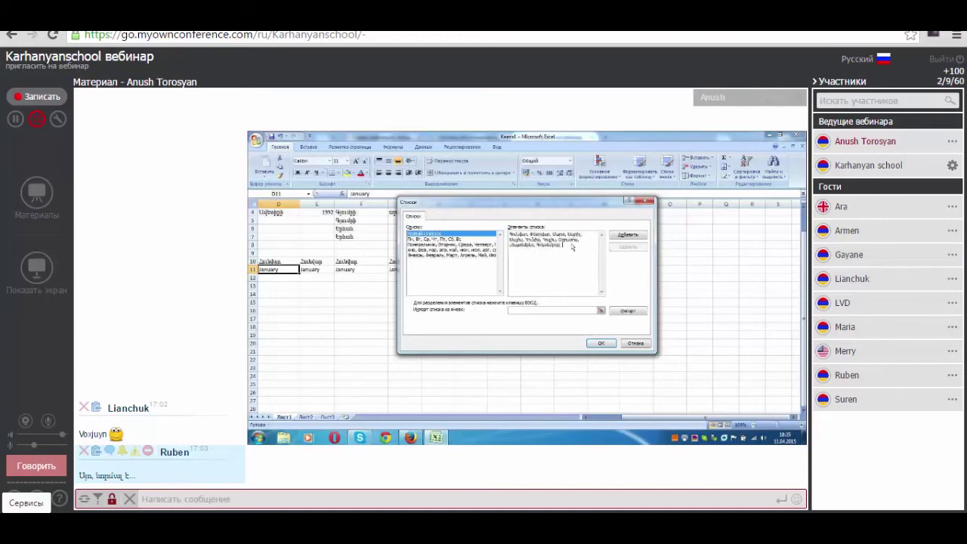
pyautogui.write('բեր')
pyautogui.write(', Նոյեմբեր')
pyautogui.click(639, 235)
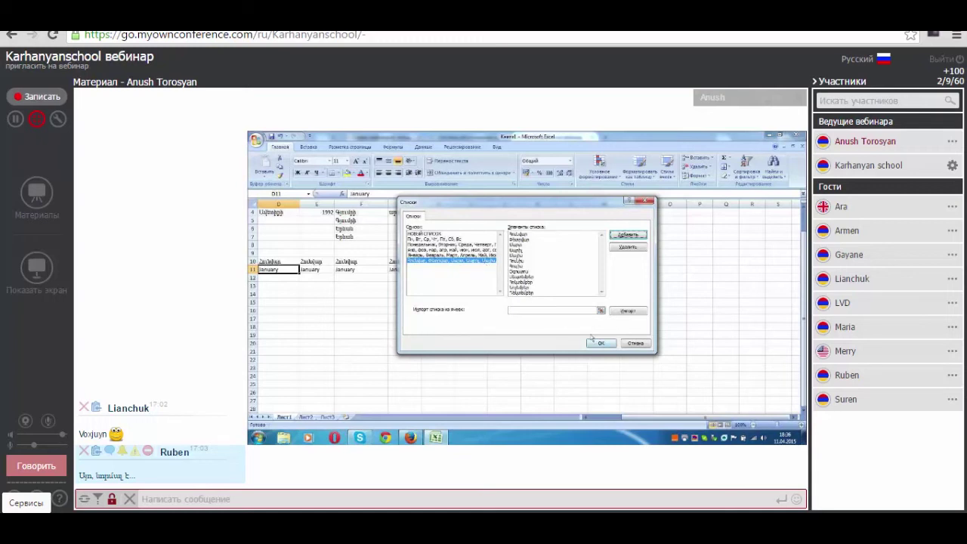
pyautogui.click(606, 346)
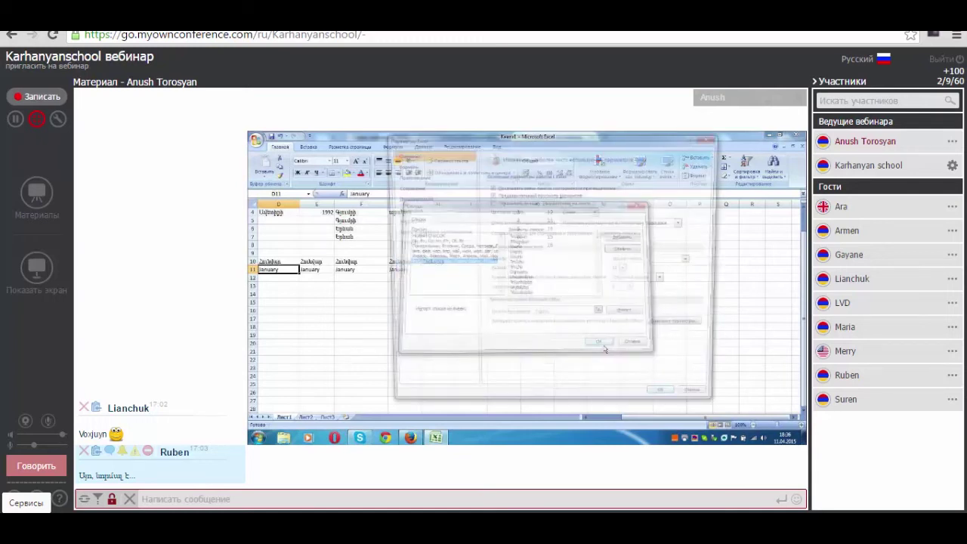
pyautogui.press('Return')
pyautogui.press('Return')
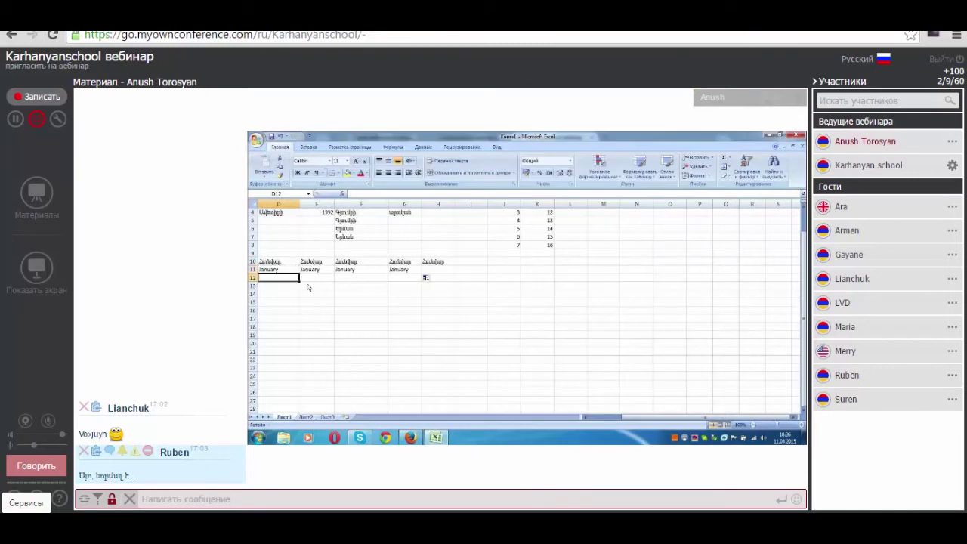
# Enter Հունվար in D12 and fill the month series across to M12.
pyautogui.write('Հունվար')
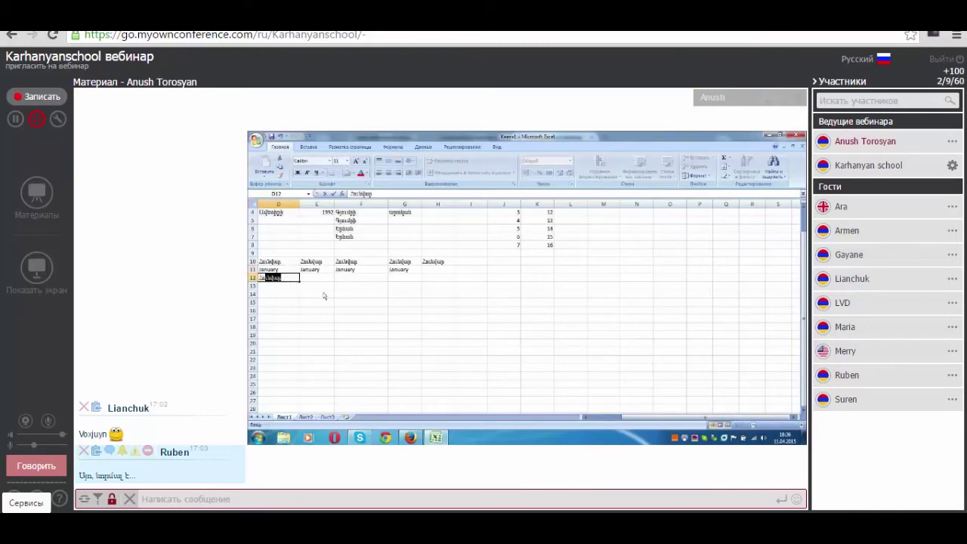
pyautogui.press('Return')
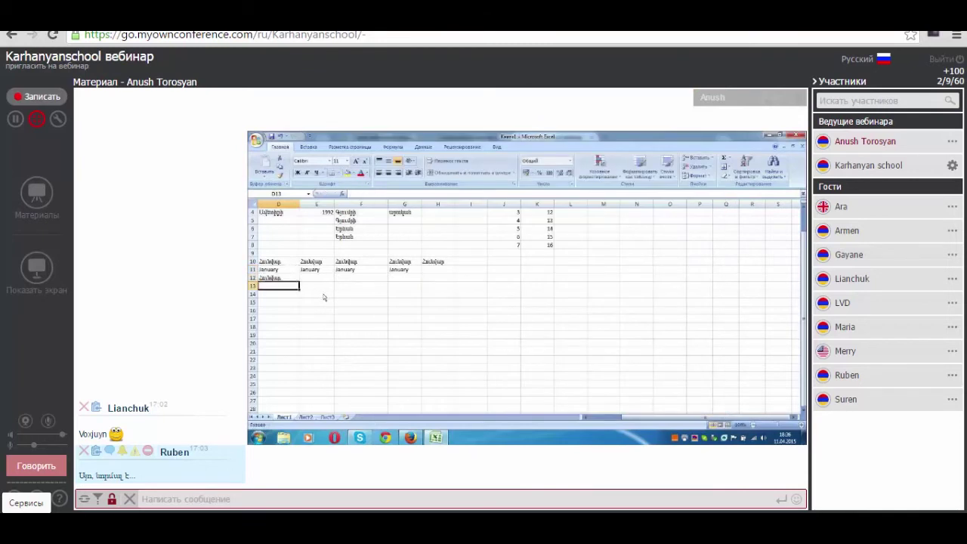
pyautogui.click(275, 278)
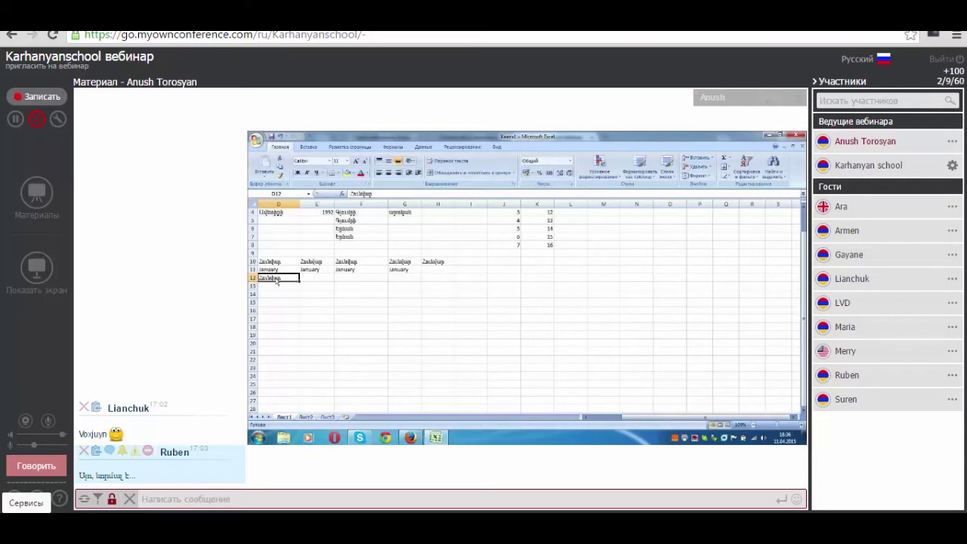
pyautogui.moveTo(300, 281); pyautogui.dragTo(608, 293)
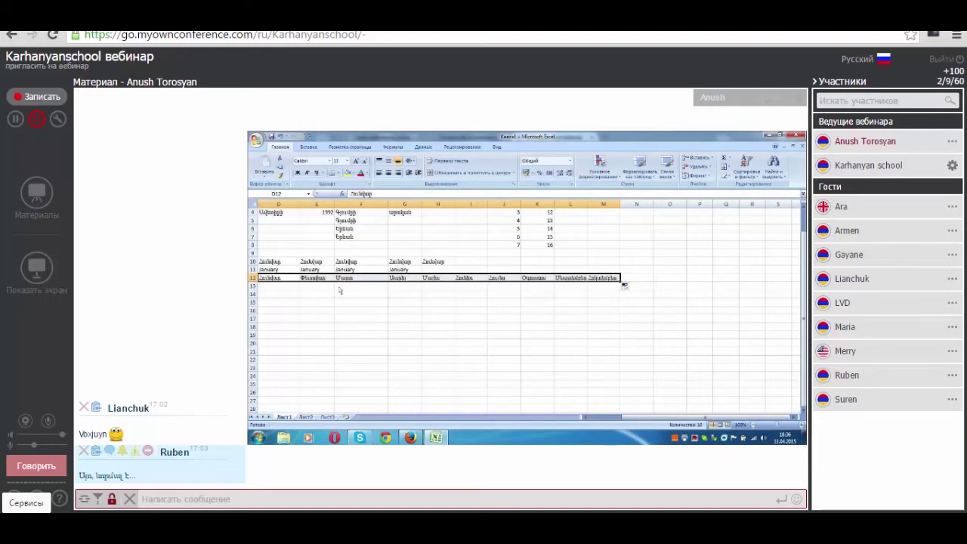
pyautogui.click(369, 304)
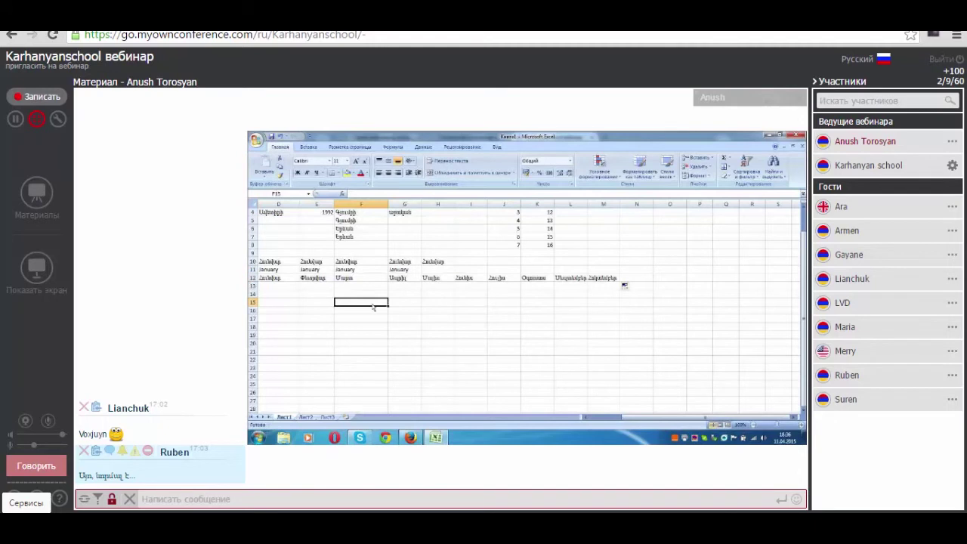
# Narrow column D and adjust the width of column G.
pyautogui.moveTo(296, 204); pyautogui.dragTo(290, 204)
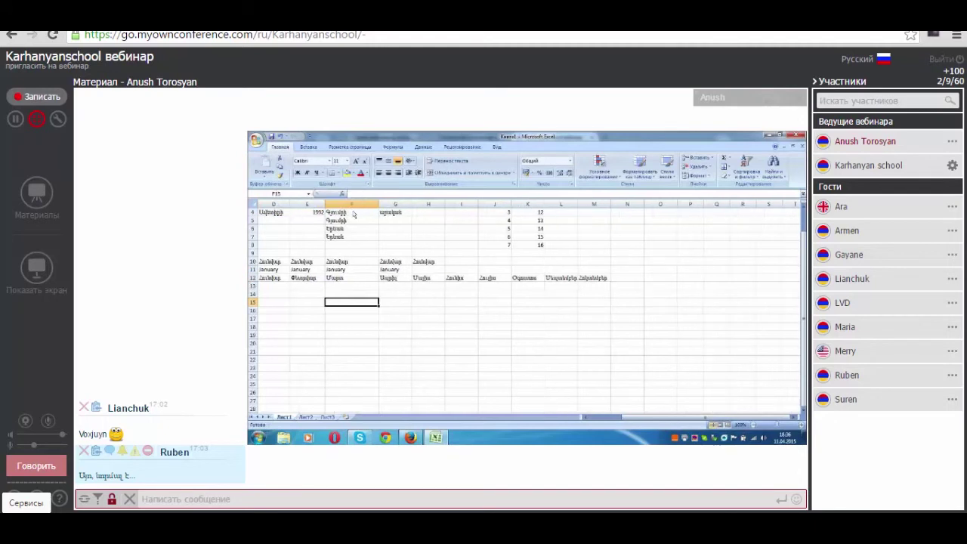
pyautogui.moveTo(378, 210); pyautogui.dragTo(369, 212)
pyautogui.click(347, 294)
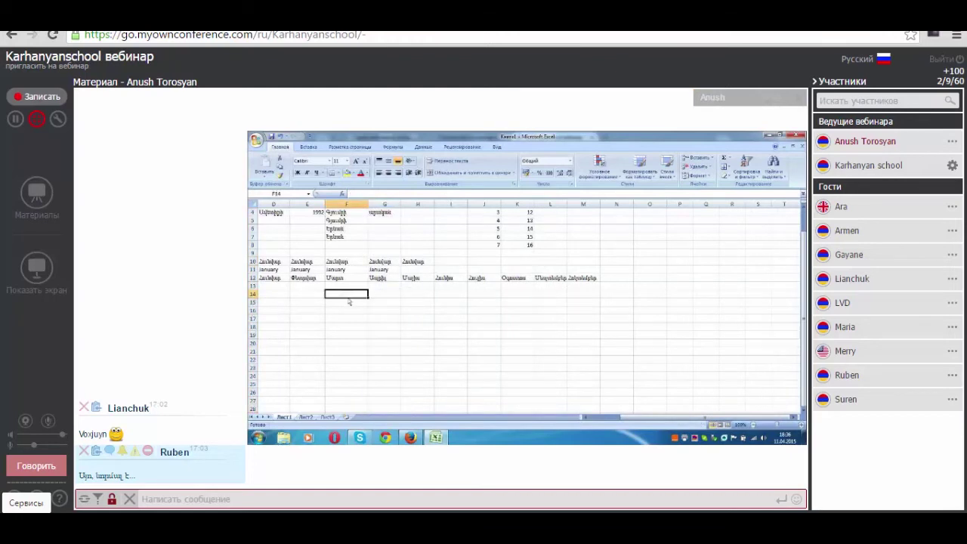
# Enter Մայիս in F14 and fill the following months across to K14.
pyautogui.write('Մայիս')
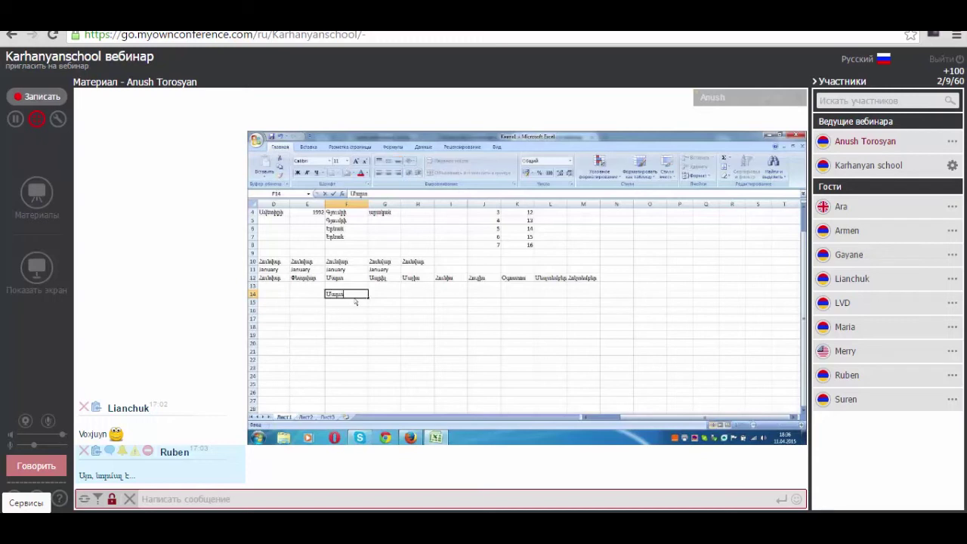
pyautogui.hotkey('ctrl', 'Return')
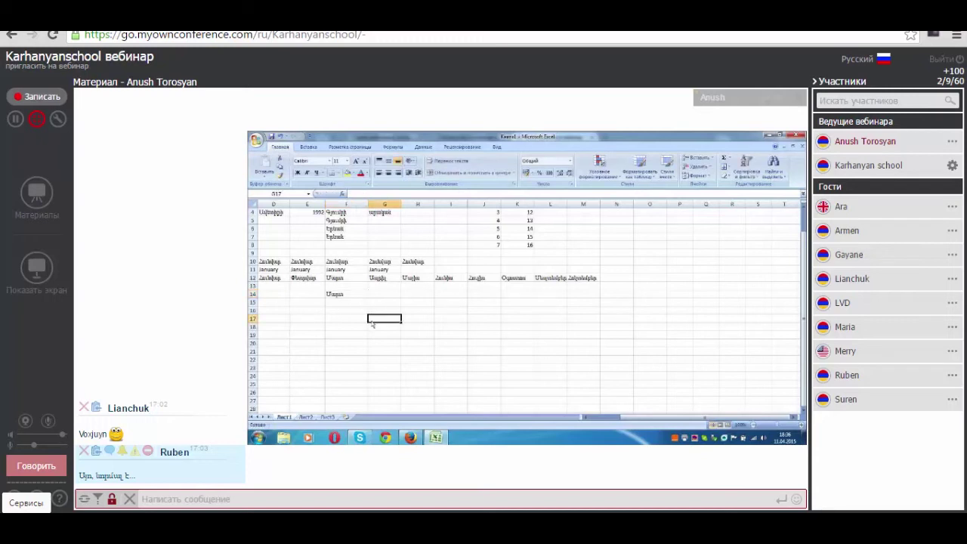
pyautogui.moveTo(369, 302); pyautogui.dragTo(506, 314)
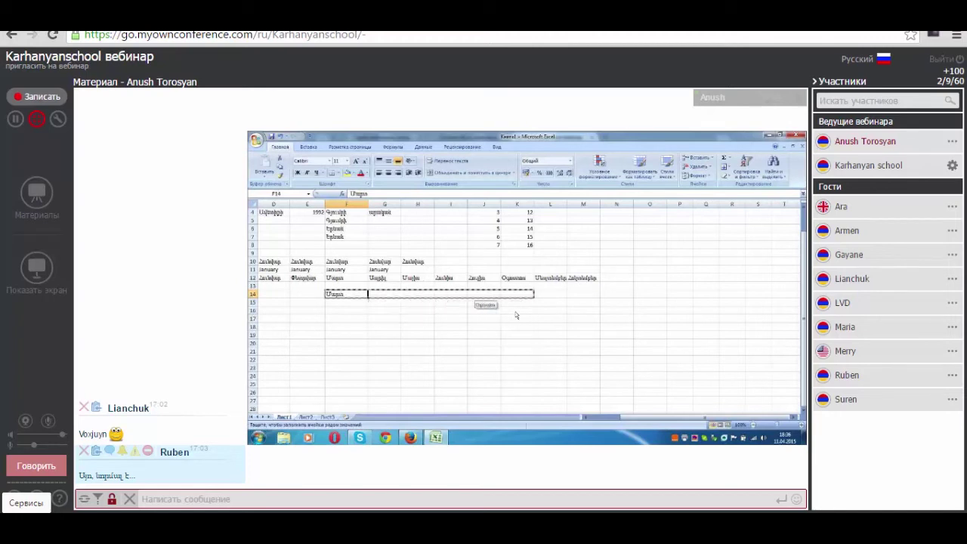
pyautogui.moveTo(506, 314); pyautogui.dragTo(531, 316)
pyautogui.click(450, 326)
pyautogui.press('Left')
pyautogui.press('Left')
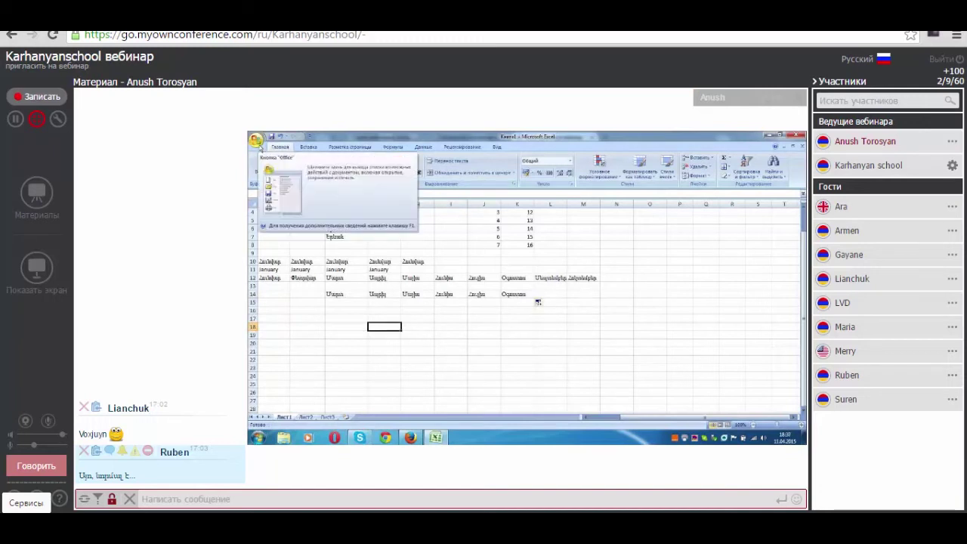
# In Excel Options' custom lists, enter the Armenian weekday abbreviations and confirm both dialogs.
pyautogui.click(258, 142)
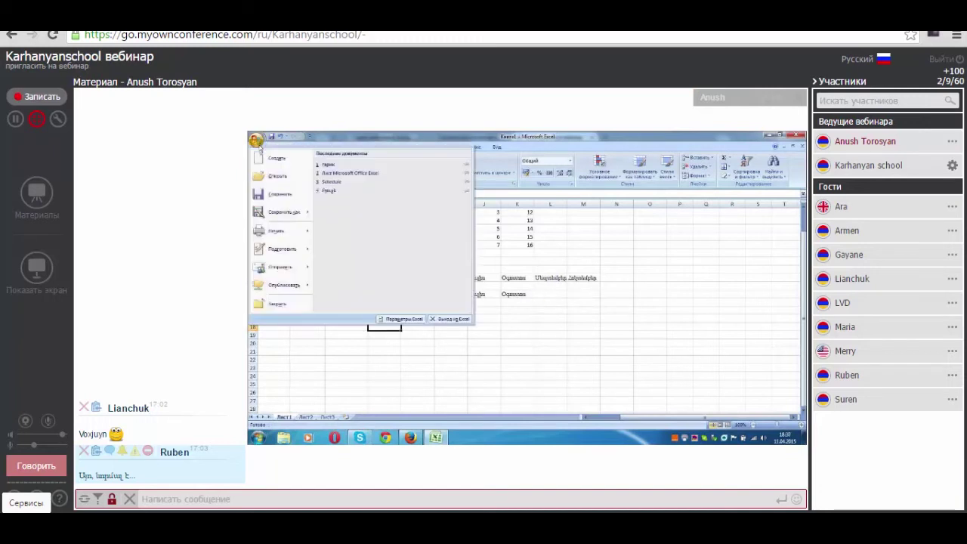
pyautogui.click(408, 319)
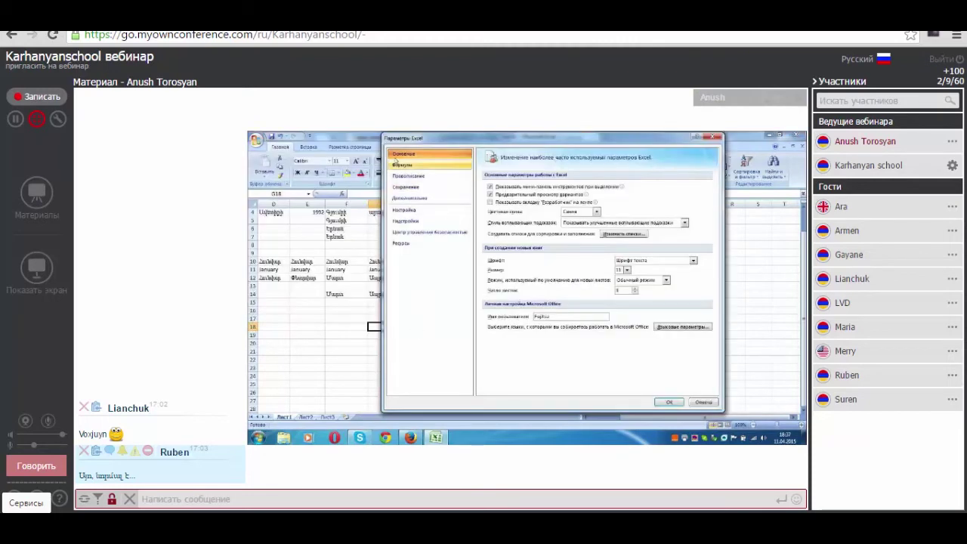
pyautogui.click(618, 235)
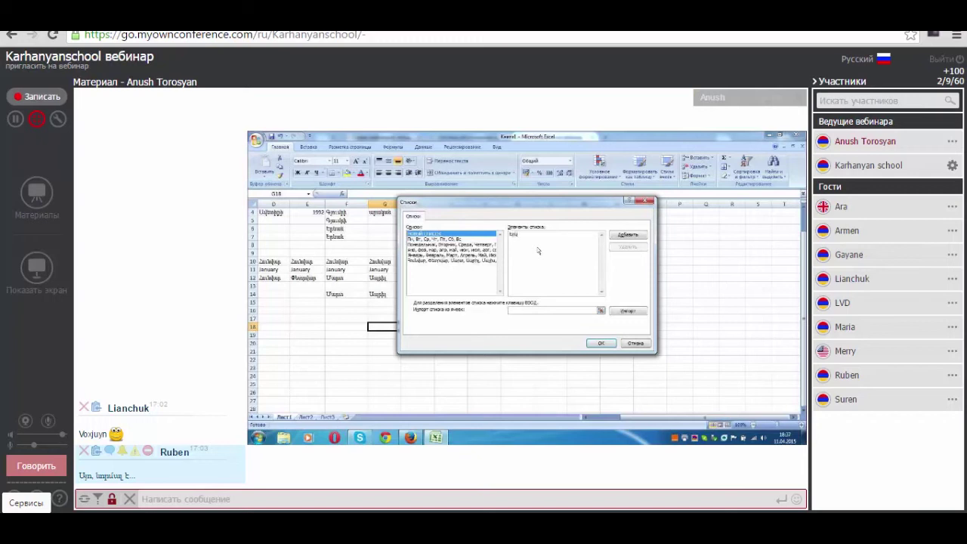
pyautogui.write('Փտվ')
pyautogui.write('քՉրք')
pyautogui.write('ւրբաթ,')
pyautogui.write('աբաթ,')
pyautogui.write('իրա')
pyautogui.click(601, 343)
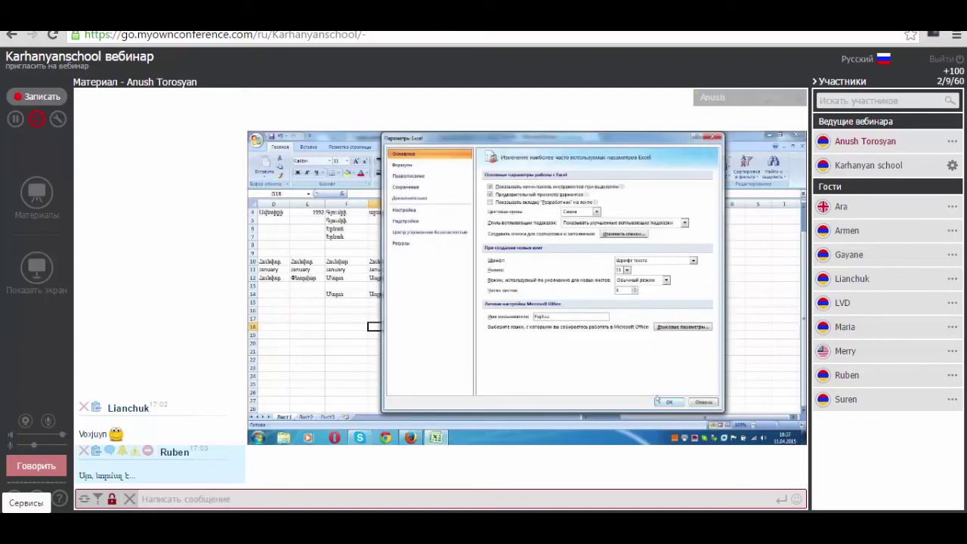
pyautogui.click(659, 401)
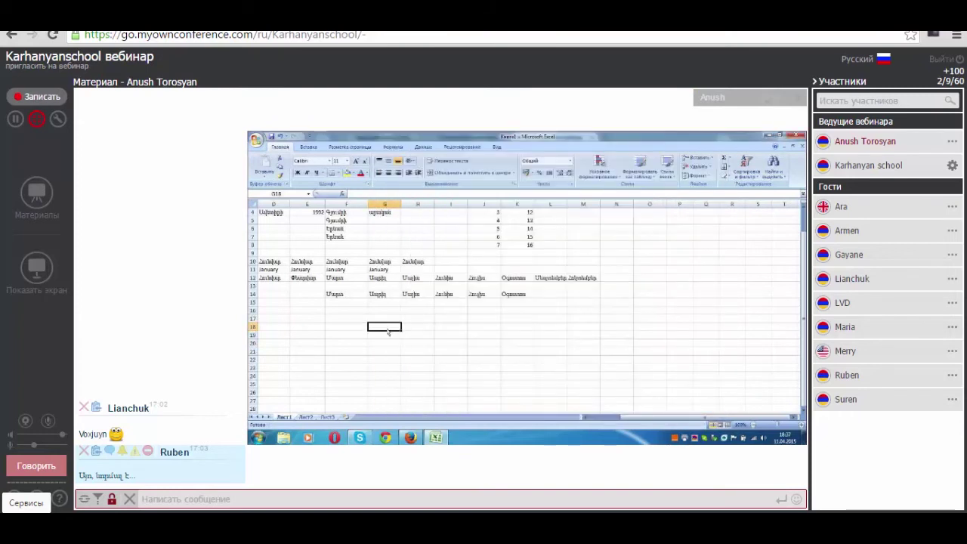
# Start G18 with Եր, fill the weekday series through K18, and narrow column G.
pyautogui.write('Երկ')
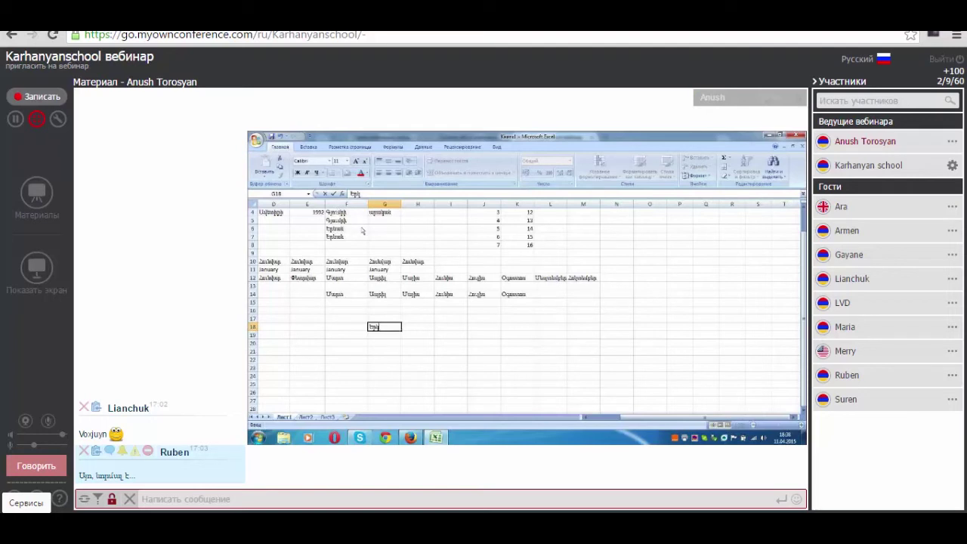
pyautogui.click(334, 194)
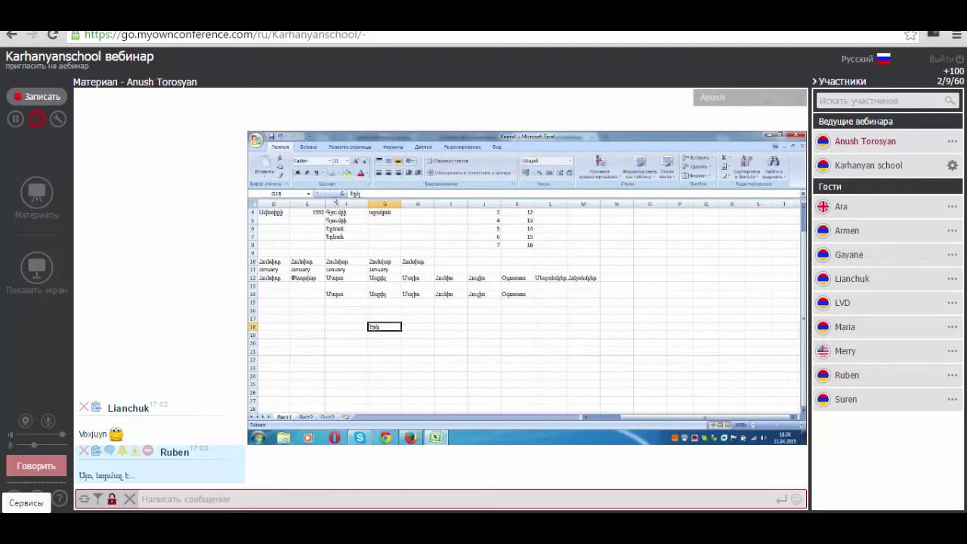
pyautogui.moveTo(401, 331); pyautogui.dragTo(581, 340)
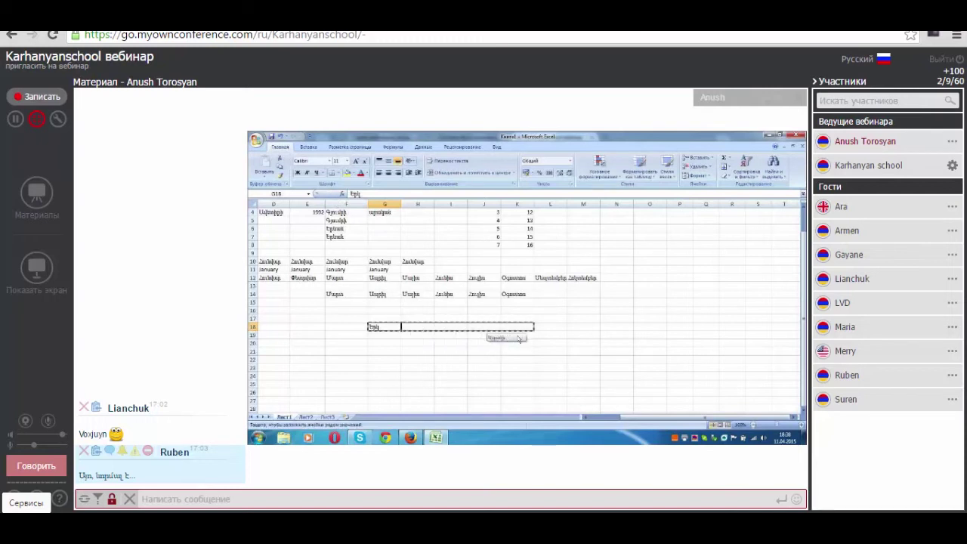
pyautogui.moveTo(582, 340); pyautogui.dragTo(567, 339)
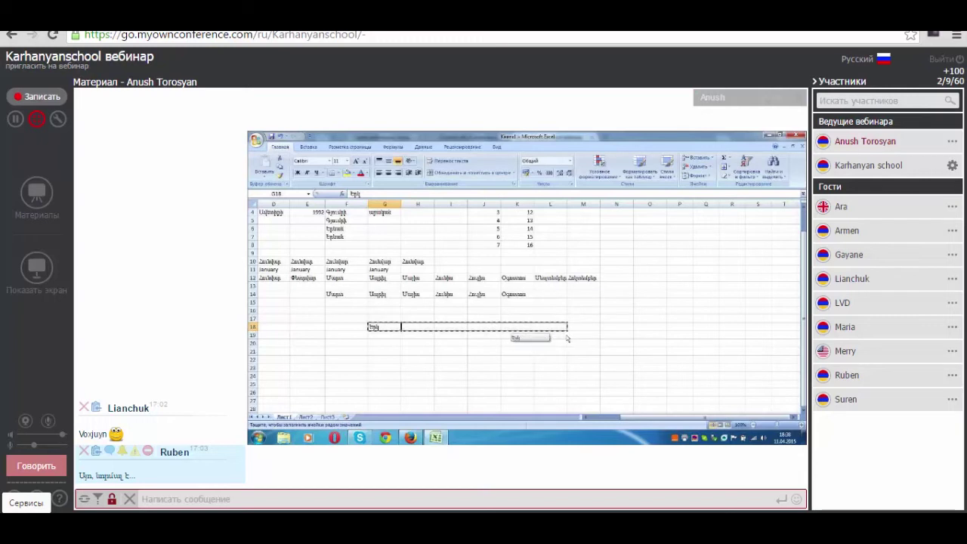
pyautogui.moveTo(568, 340); pyautogui.dragTo(540, 333)
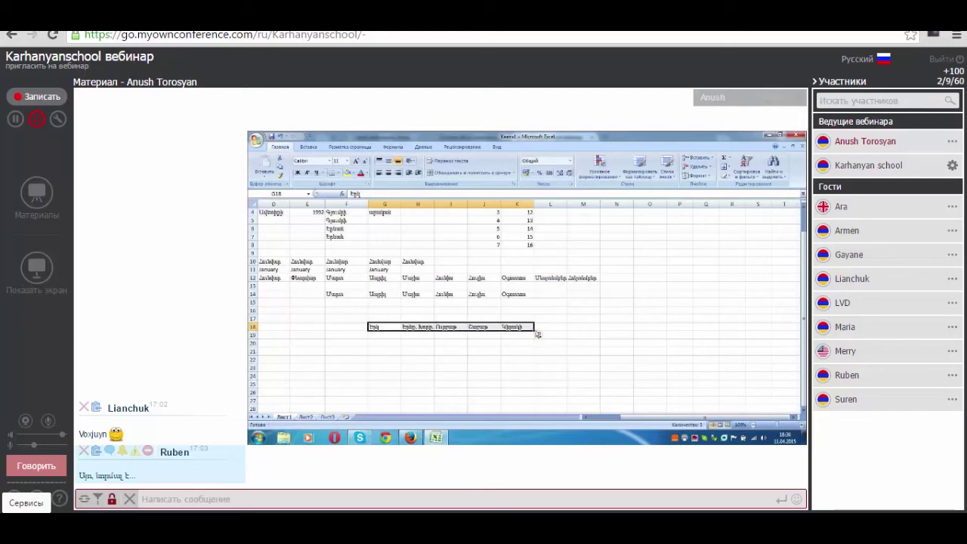
pyautogui.moveTo(400, 204); pyautogui.dragTo(390, 204)
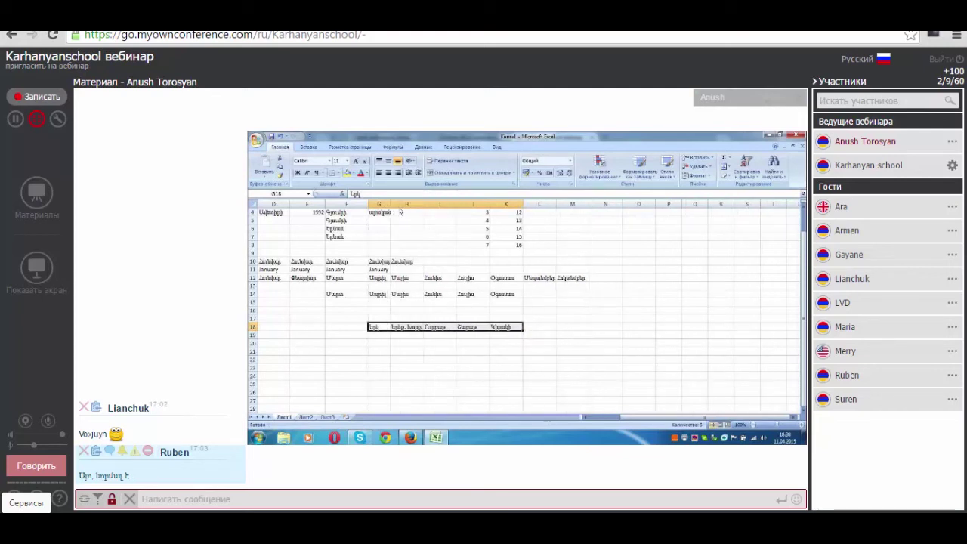
pyautogui.click(529, 360)
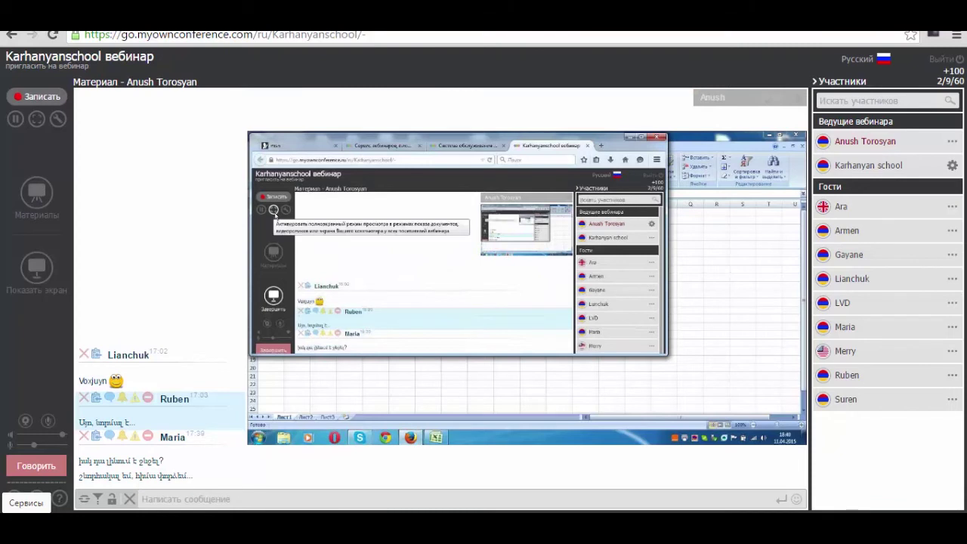
# Switch the shared screen to fullscreen viewing for all webinar participants.
pyautogui.click(37, 118)
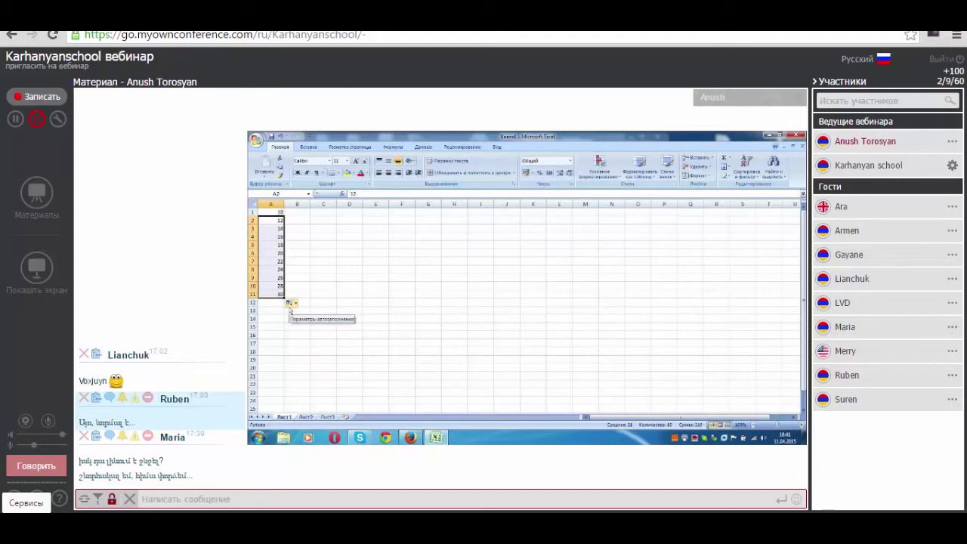
pyautogui.click(290, 305)
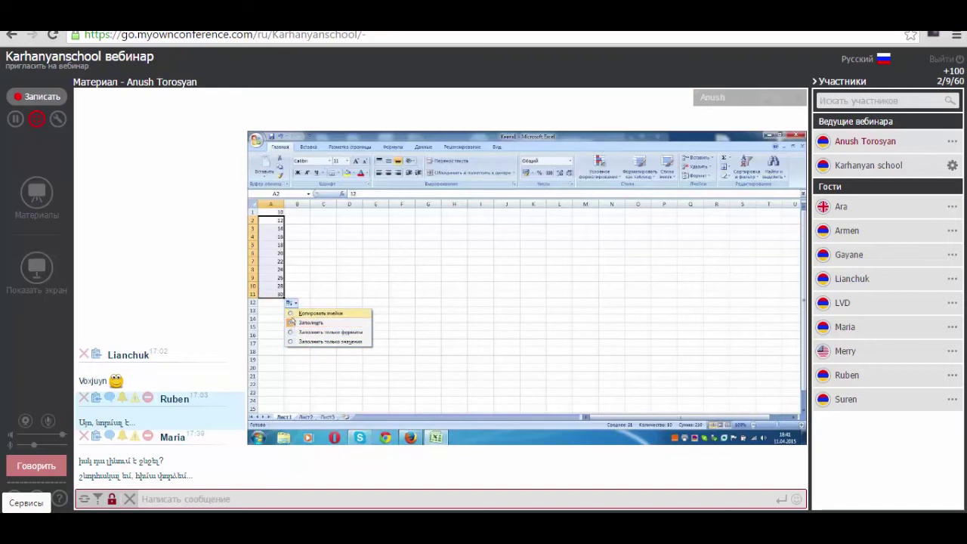
pyautogui.click(295, 312)
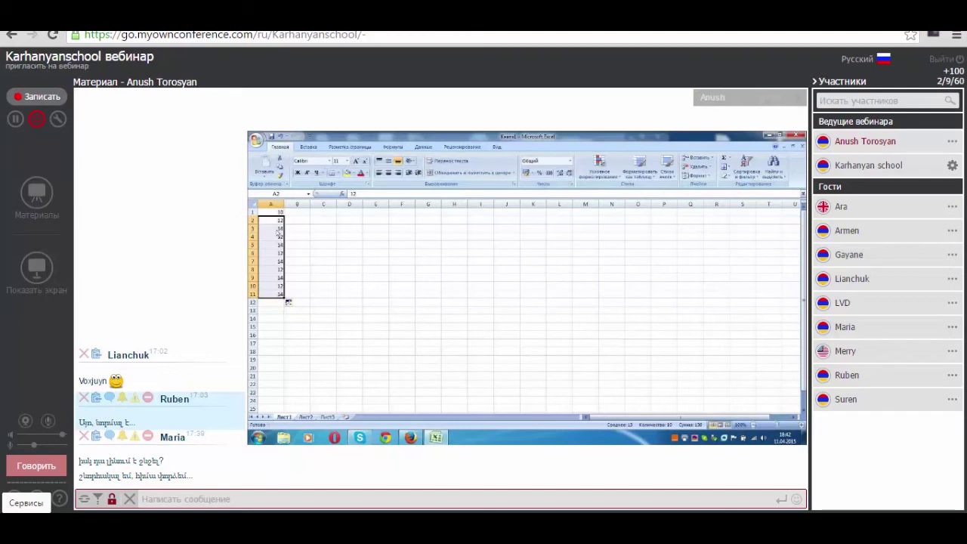
pyautogui.click(290, 303)
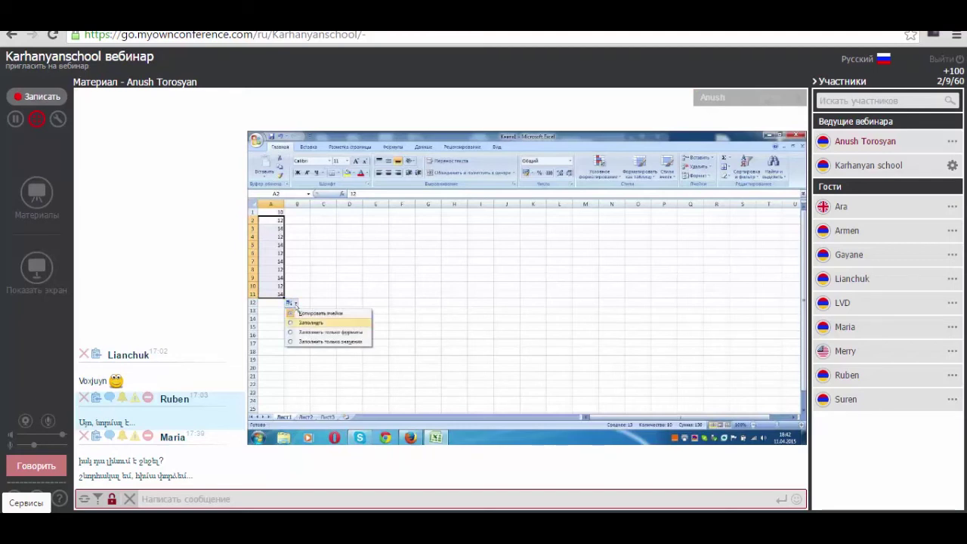
pyautogui.click(302, 324)
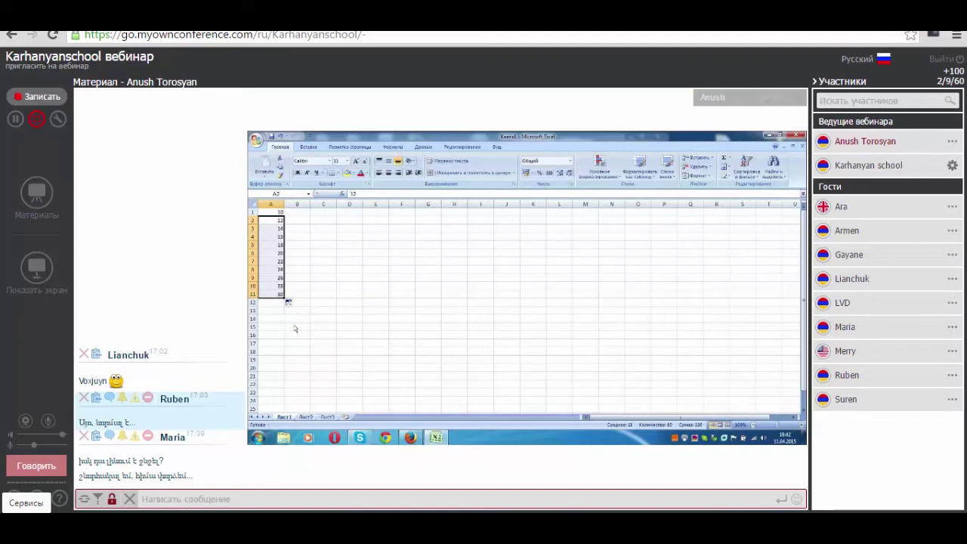
pyautogui.click(324, 237)
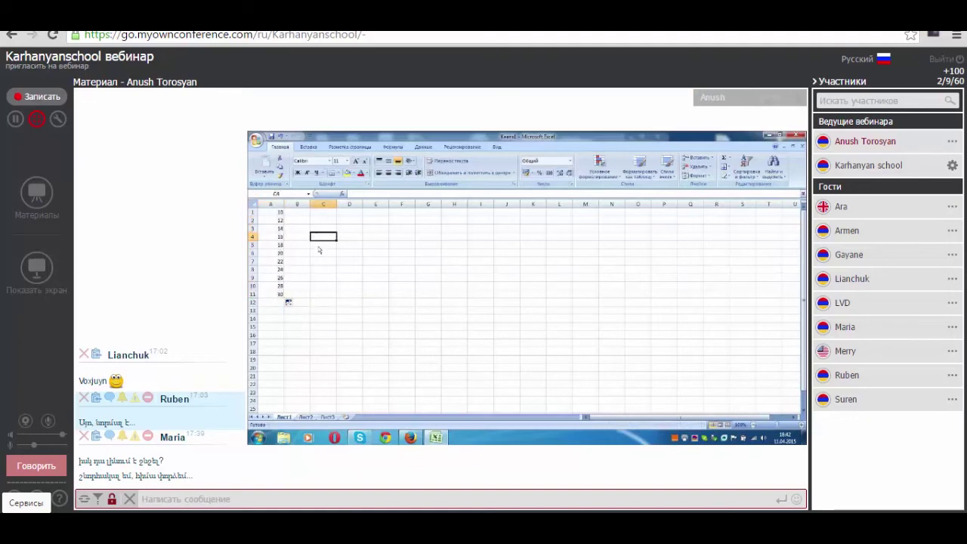
# Make the 10 in cell A1 red.
pyautogui.hotkey('ctrl', 'Home')
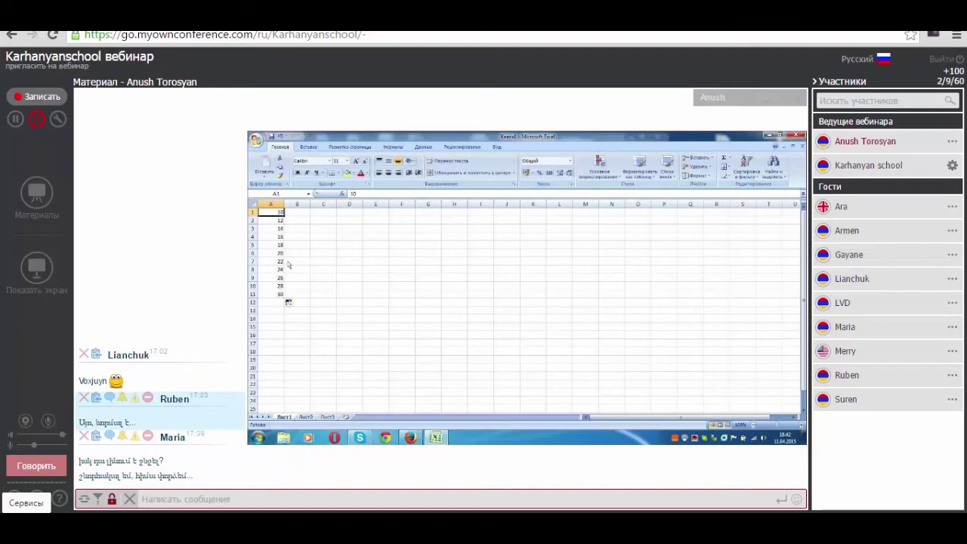
pyautogui.click(360, 173)
pyautogui.click(370, 178)
pyautogui.click(354, 243)
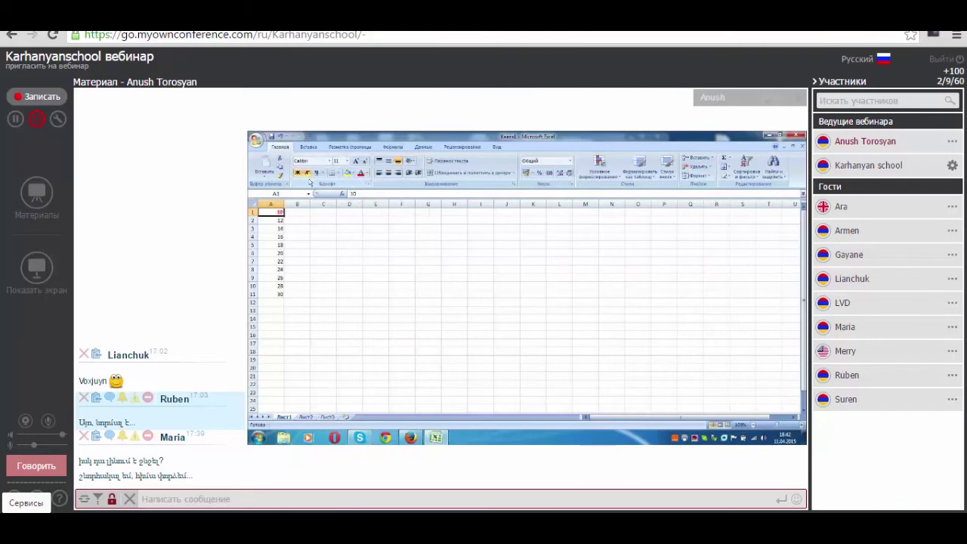
# Select cell A2 and the values below it in column A.
pyautogui.click(276, 219)
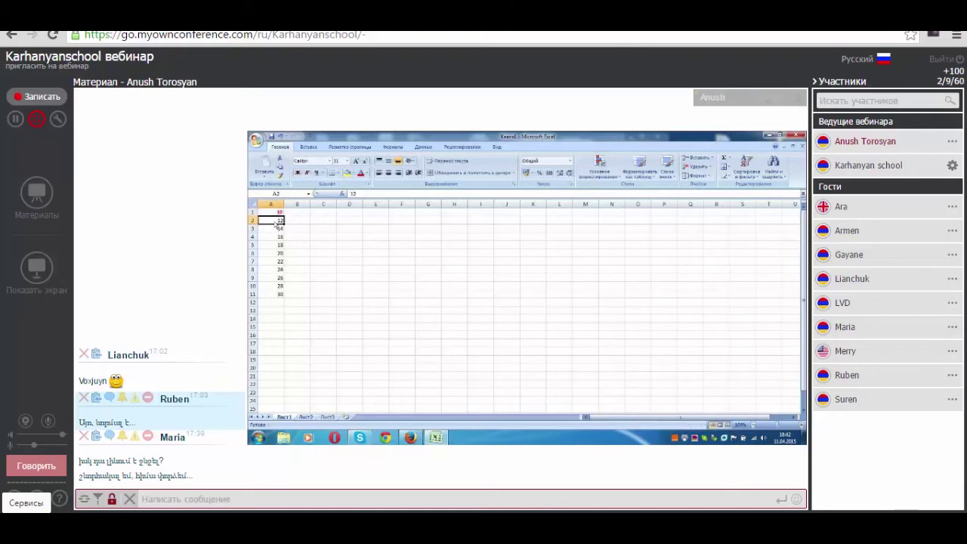
pyautogui.press('Down')
pyautogui.press('Right')
pyautogui.press('Right')
pyautogui.hotkey('ctrl', 'Home')
pyautogui.click(274, 221)
pyautogui.click(288, 240)
pyautogui.moveTo(273, 228); pyautogui.dragTo(284, 295)
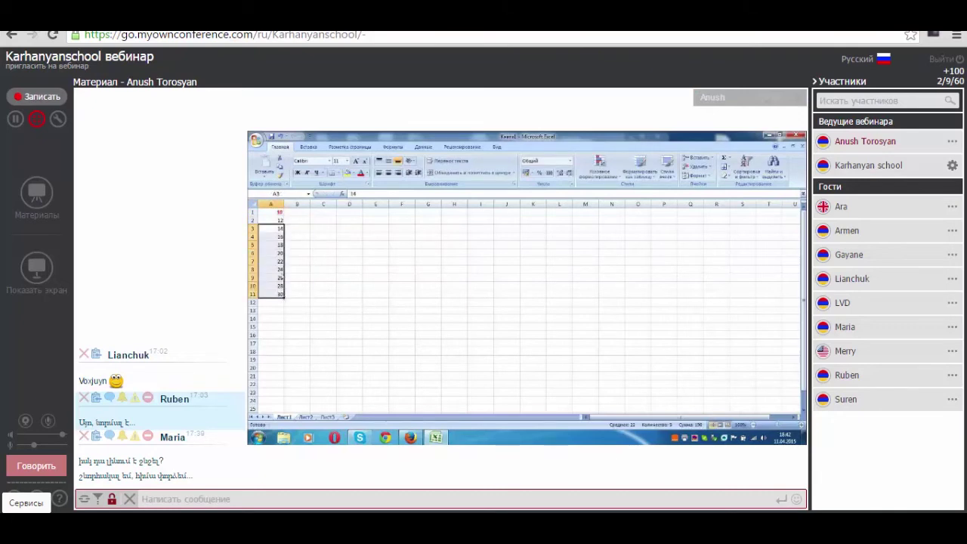
# Enter 34 in B1, then fill A1:B1 across to H1 with formatting only.
pyautogui.click(296, 212)
pyautogui.write('34')
pyautogui.press('Return')
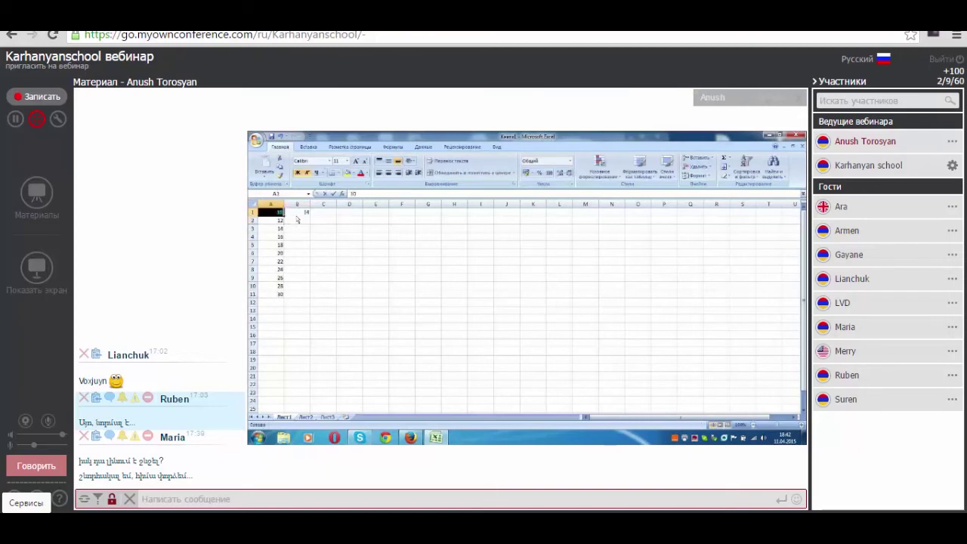
pyautogui.click(278, 214)
pyautogui.moveTo(279, 218); pyautogui.dragTo(373, 224)
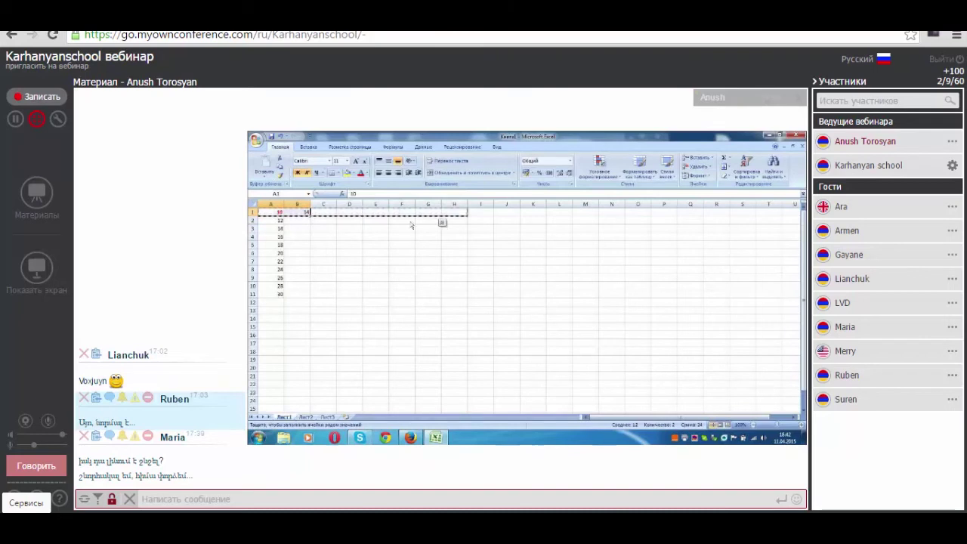
pyautogui.moveTo(373, 223); pyautogui.dragTo(478, 230)
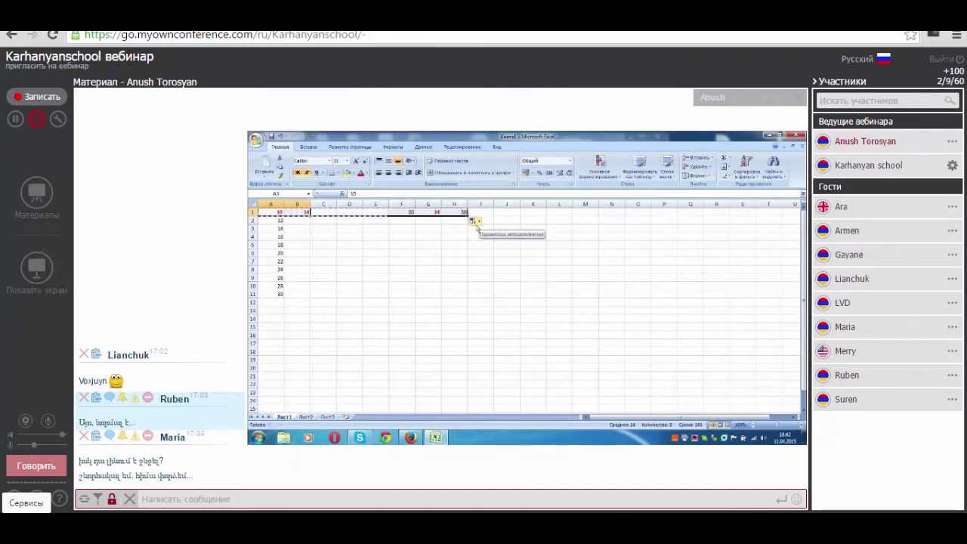
pyautogui.click(477, 222)
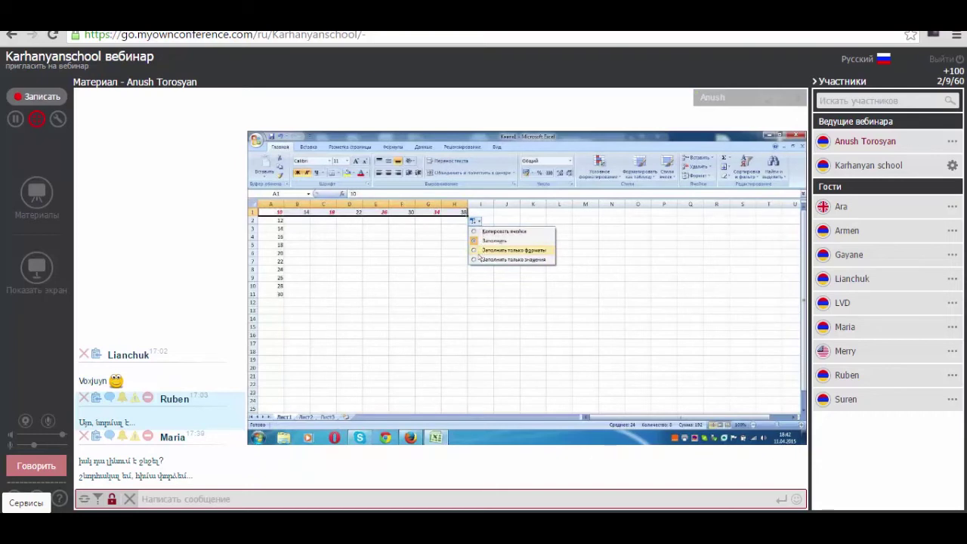
pyautogui.click(479, 256)
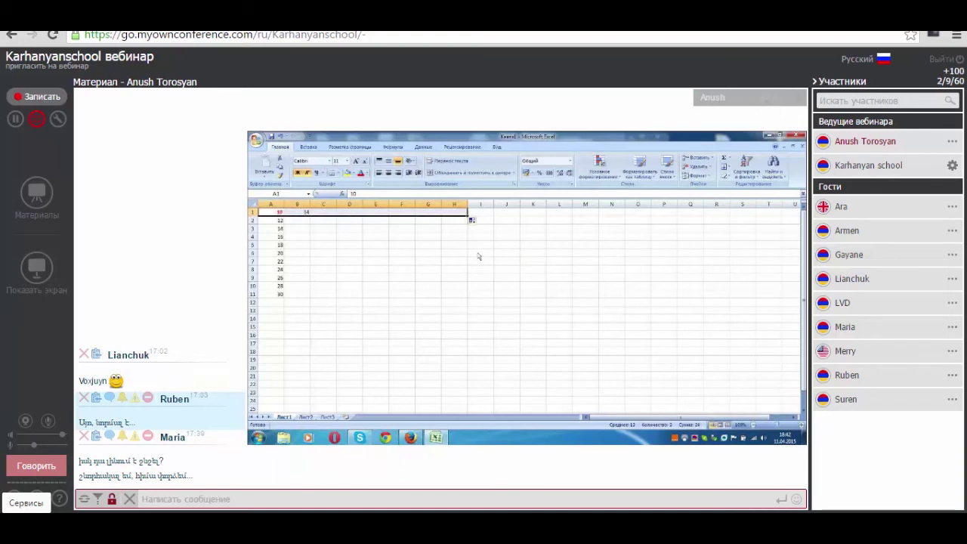
pyautogui.click(326, 213)
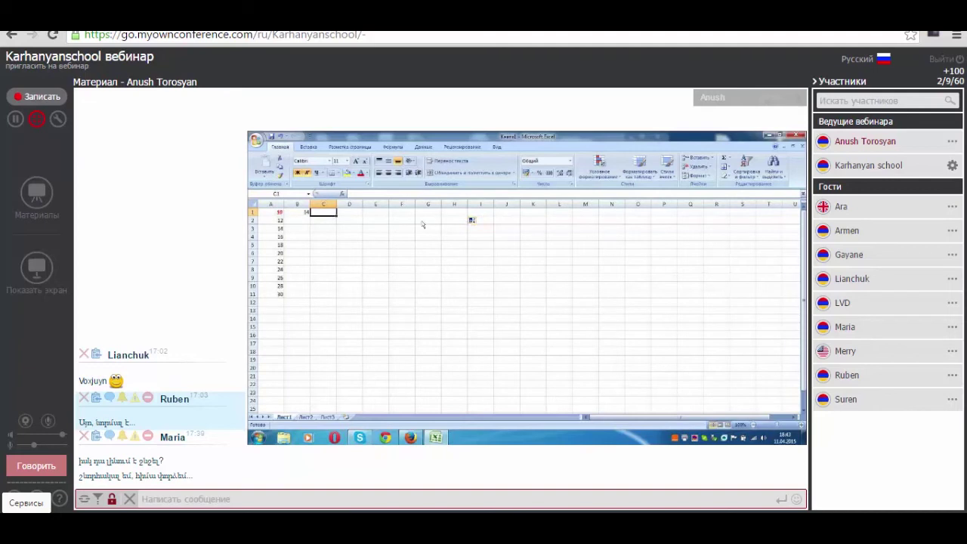
# Fill A1:A2 down to A11 using Fill Formatting Only to copy A1's red formatting.
pyautogui.hotkey('ctrl', 'Home')
pyautogui.moveTo(272, 212); pyautogui.dragTo(273, 220)
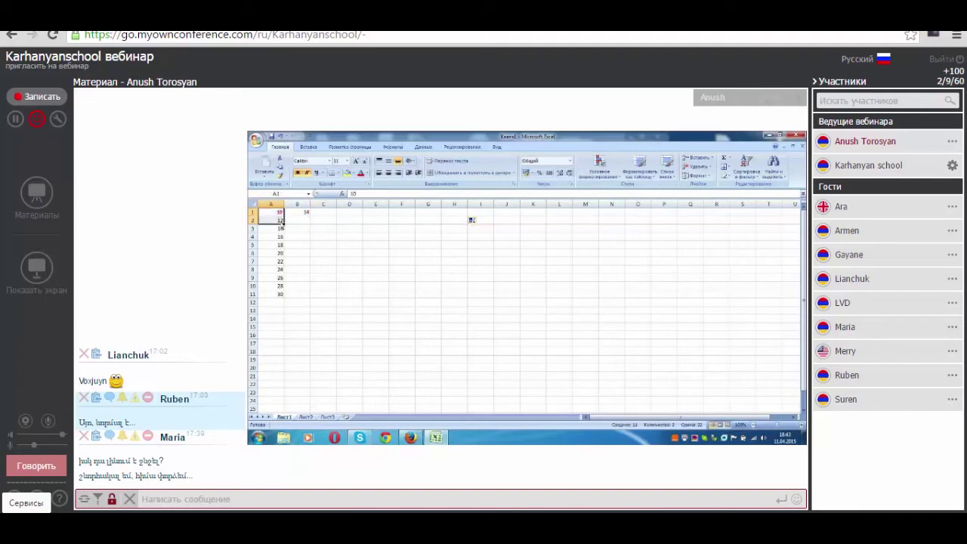
pyautogui.moveTo(281, 224); pyautogui.dragTo(288, 302)
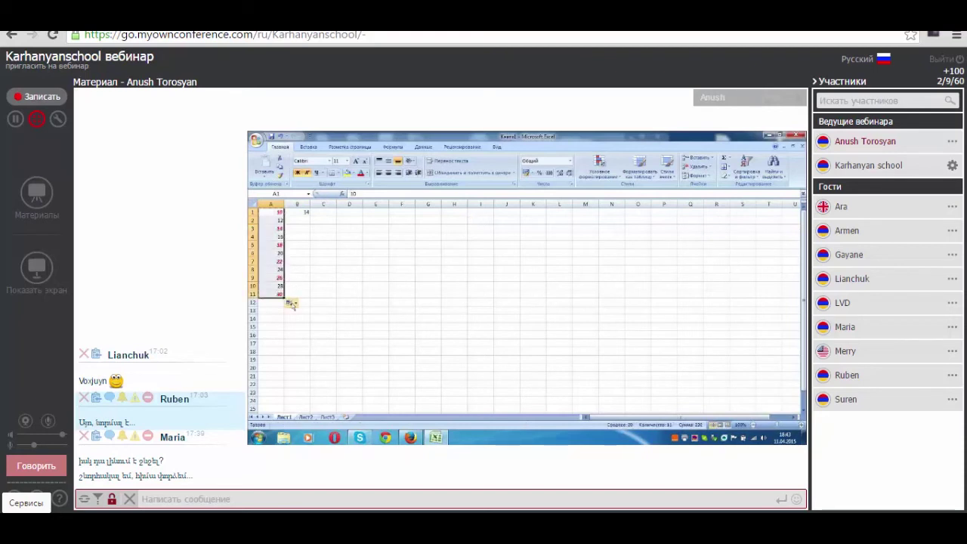
pyautogui.click(292, 303)
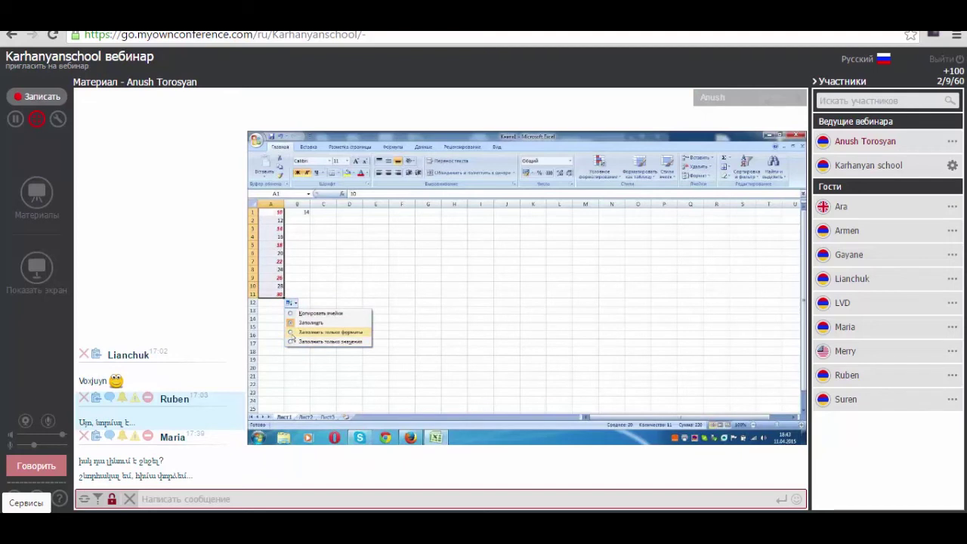
pyautogui.click(292, 332)
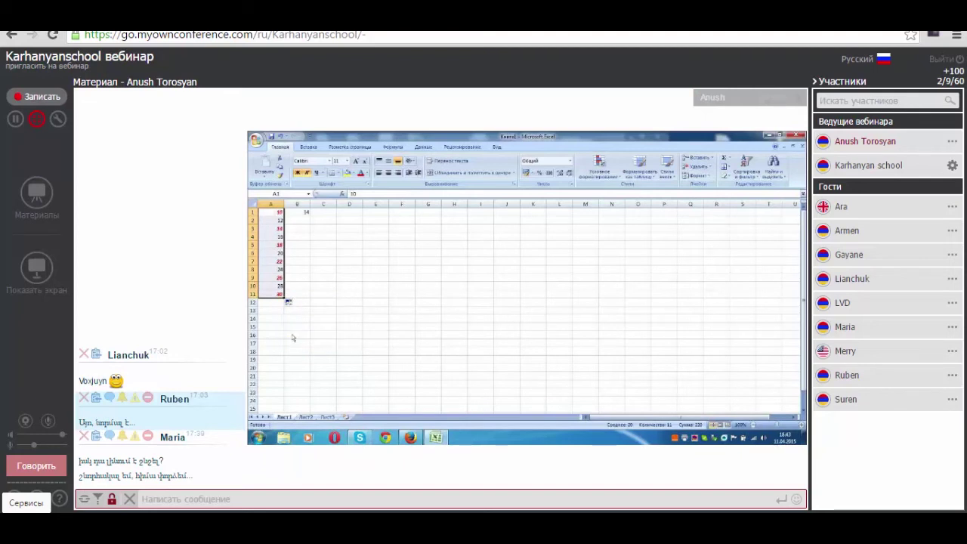
pyautogui.click(324, 253)
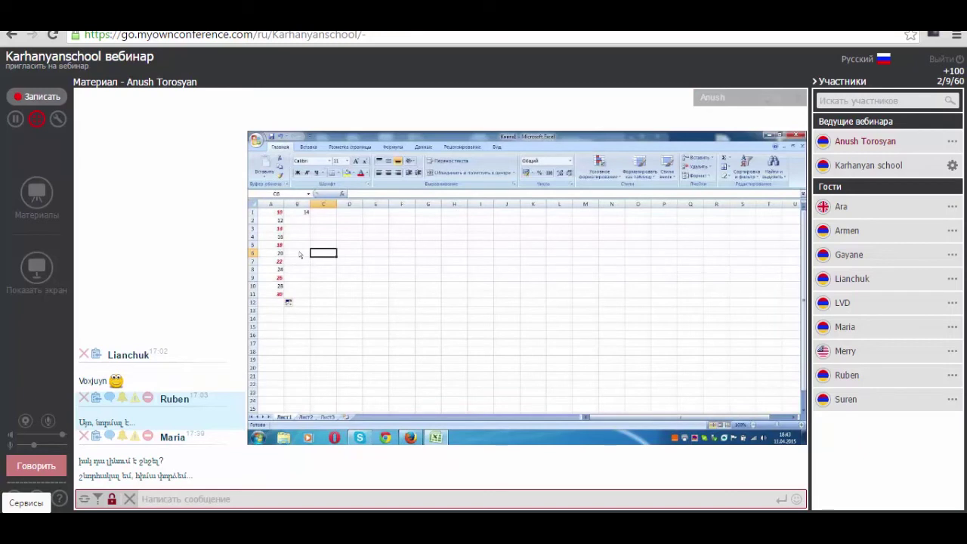
# Fill A1 down to A11 and switch to Fill Series for a 10-to-30 series.
pyautogui.hotkey('ctrl', 'Home')
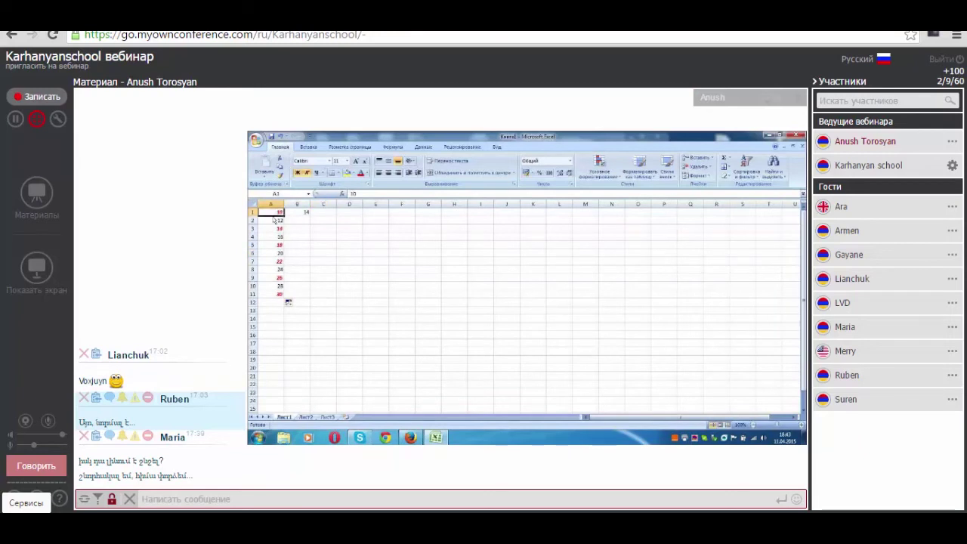
pyautogui.moveTo(274, 220); pyautogui.dragTo(290, 304)
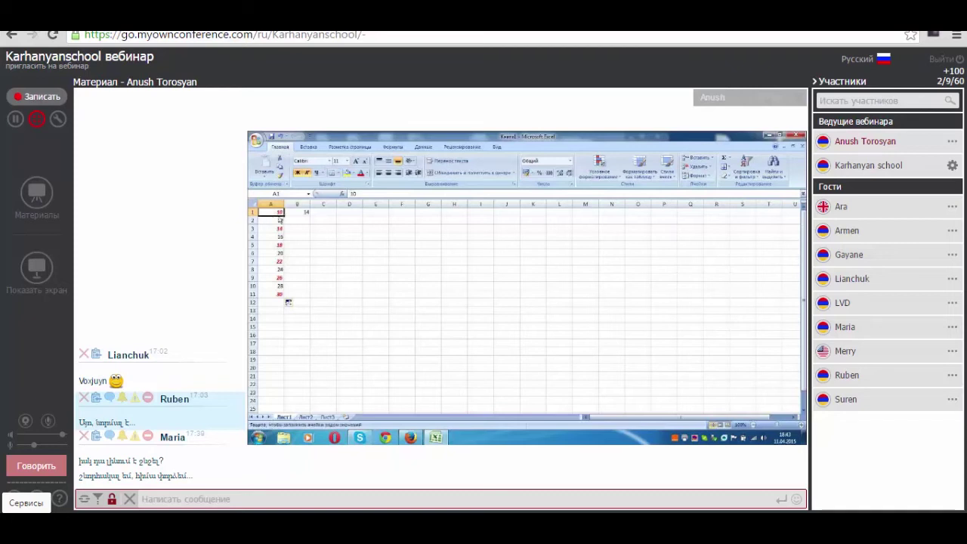
pyautogui.click(292, 303)
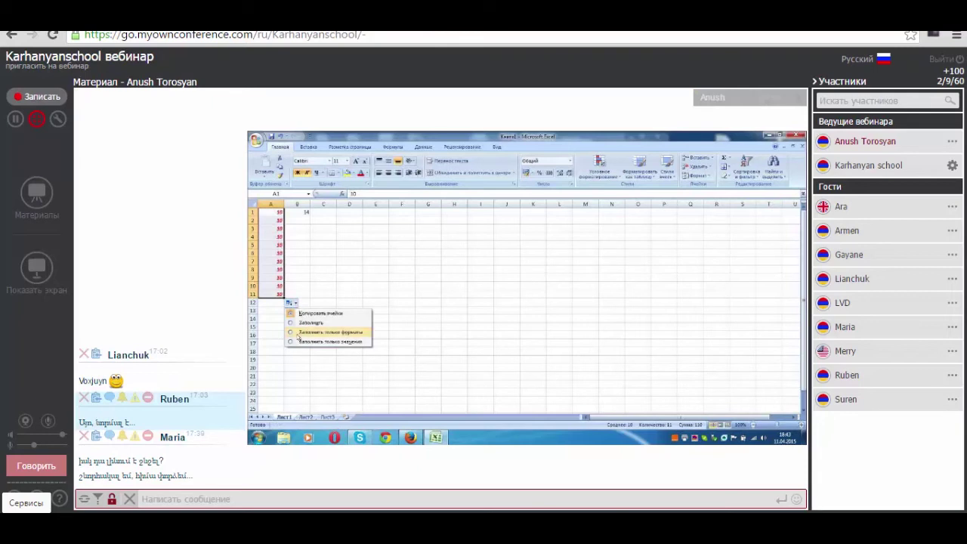
pyautogui.click(297, 339)
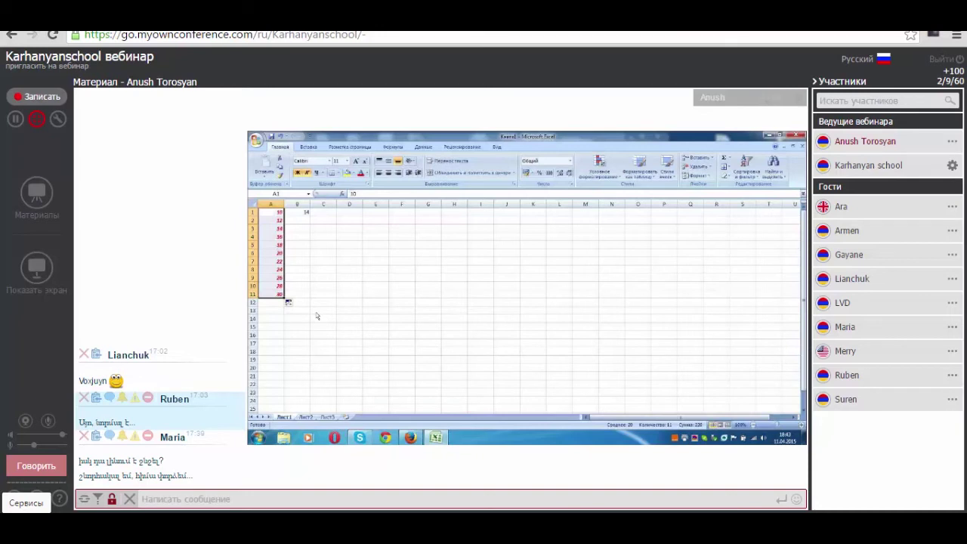
pyautogui.click(349, 219)
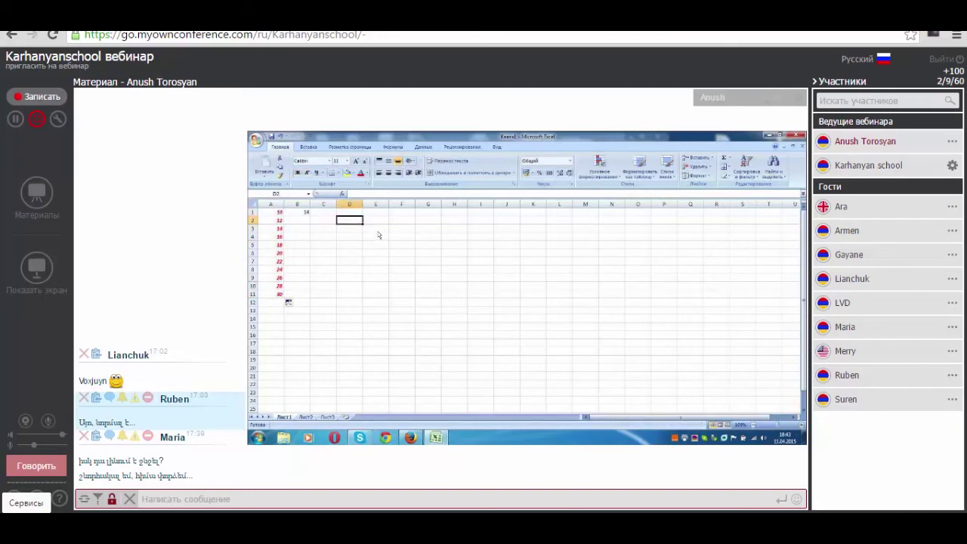
# Type 18.12.2014 in D2 and 19.12.2014 in D3, then select both dates.
pyautogui.write('18/12/')
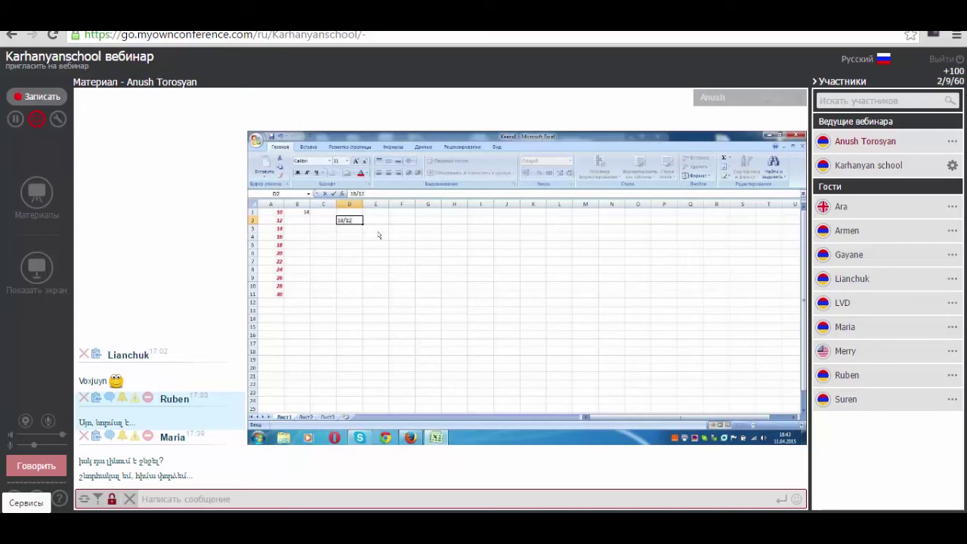
pyautogui.write('201')
pyautogui.write('4')
pyautogui.press('Return')
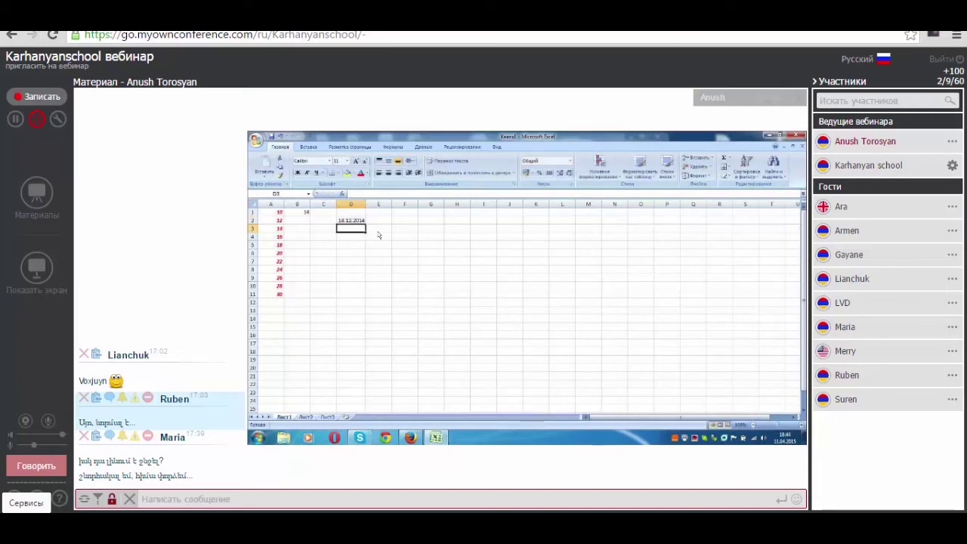
pyautogui.write('19/')
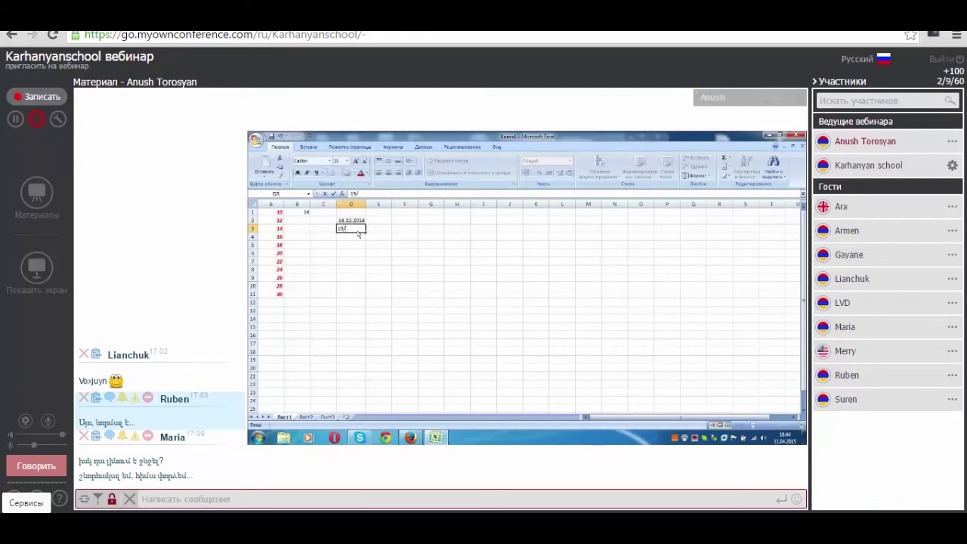
pyautogui.write('12/')
pyautogui.write('2014')
pyautogui.press('Return')
pyautogui.press('Up')
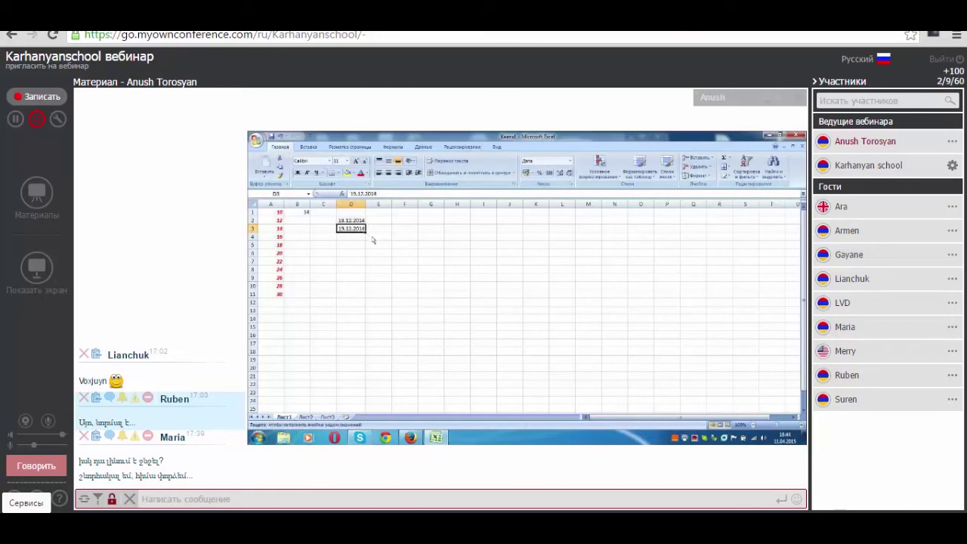
pyautogui.moveTo(367, 233); pyautogui.dragTo(367, 243)
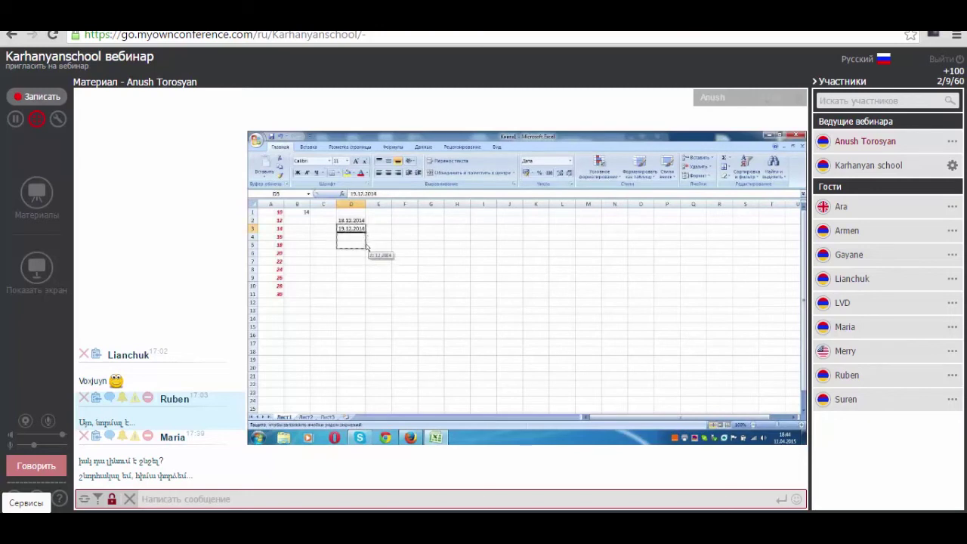
# Drag the daily dates down column D to 30.12.2014 in D14.
pyautogui.moveTo(367, 242); pyautogui.dragTo(367, 279)
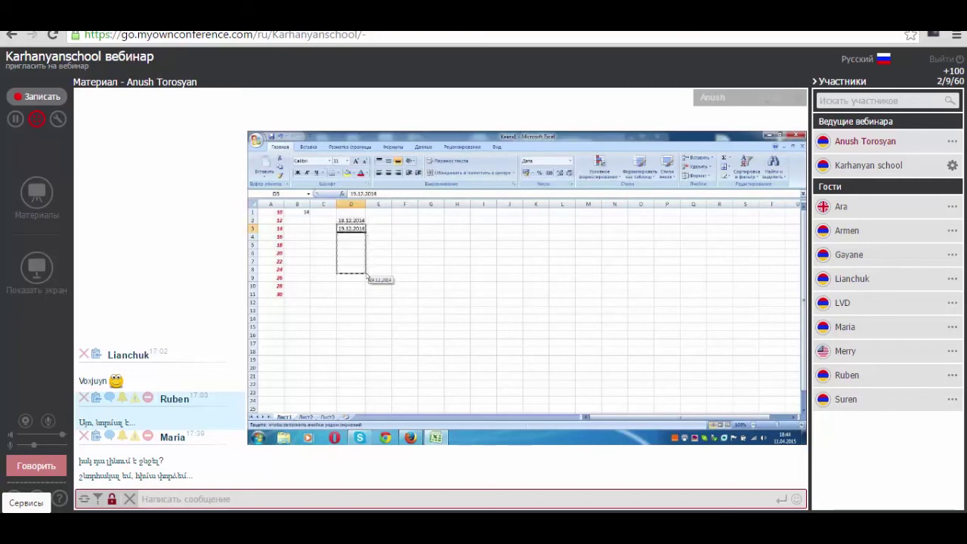
pyautogui.moveTo(368, 278); pyautogui.dragTo(369, 318)
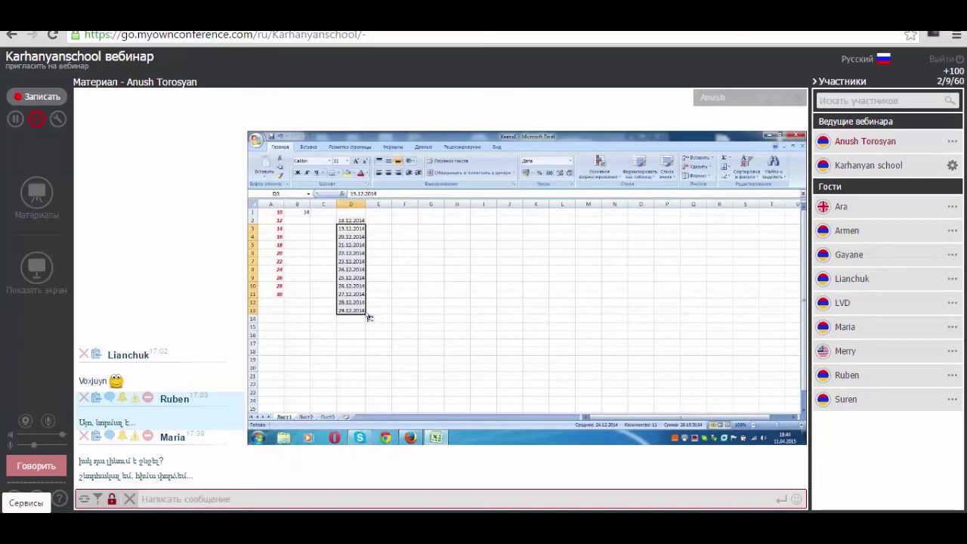
pyautogui.moveTo(369, 318); pyautogui.dragTo(371, 321)
pyautogui.click(377, 247)
# Copy the 18.12.2014 date from D2 rightward along row 2.
pyautogui.press('Up')
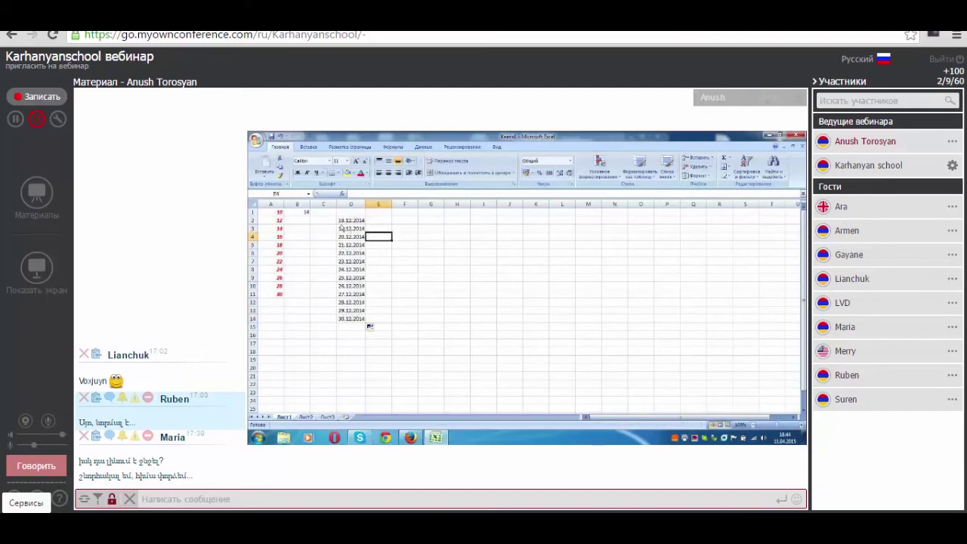
pyautogui.click(345, 221)
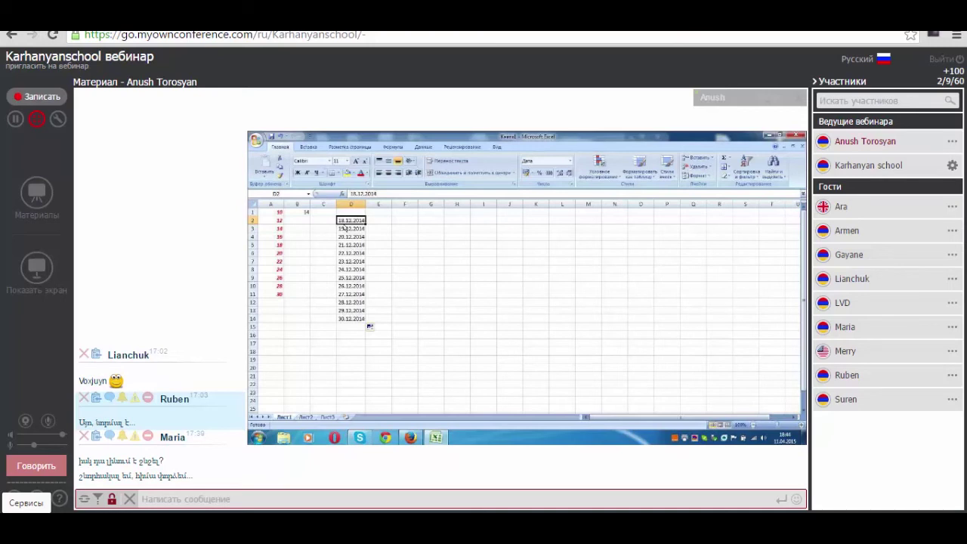
pyautogui.moveTo(365, 224); pyautogui.dragTo(495, 235)
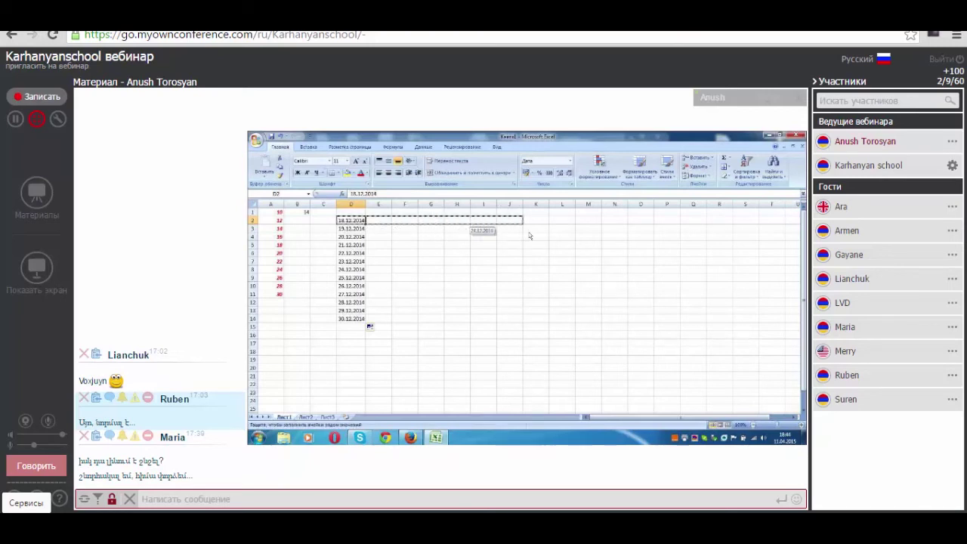
# Extend the row 2 dates to K2 as a monthly series with Fill Months.
pyautogui.moveTo(495, 235); pyautogui.dragTo(531, 234)
pyautogui.click(557, 229)
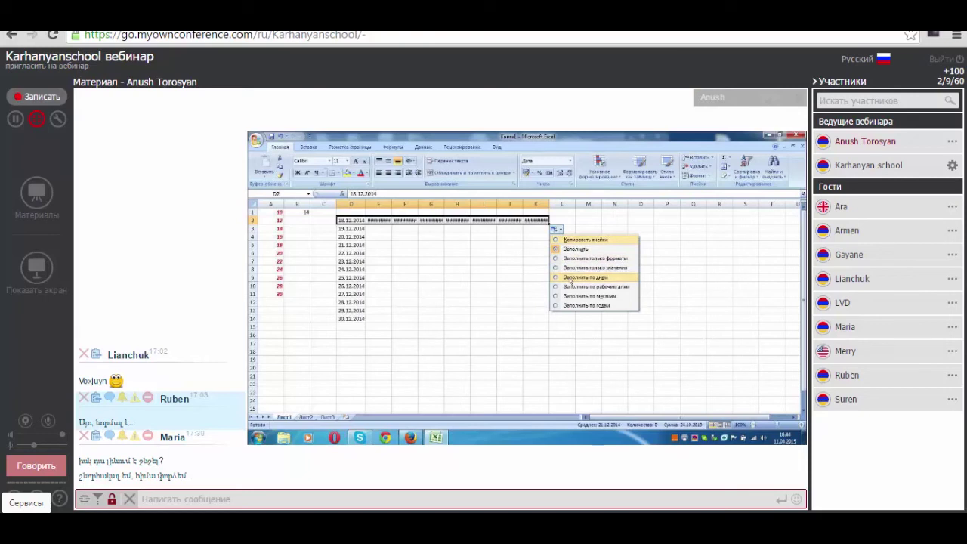
pyautogui.click(571, 296)
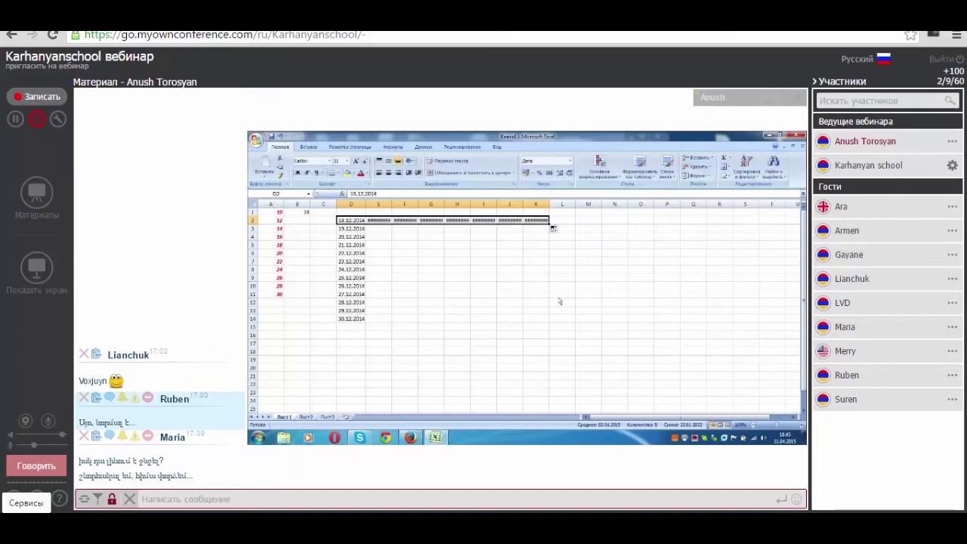
pyautogui.click(431, 253)
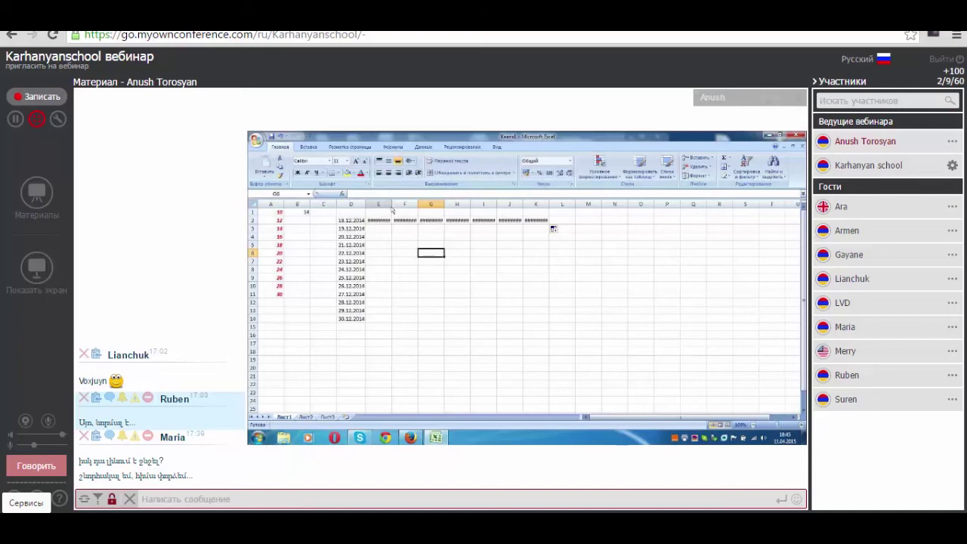
# Autofit columns E through K so the dates display.
pyautogui.moveTo(392, 211)
pyautogui.mouseDown()
pyautogui.moveTo(535, 205)
pyautogui.moveTo(532, 219)
pyautogui.mouseUp()
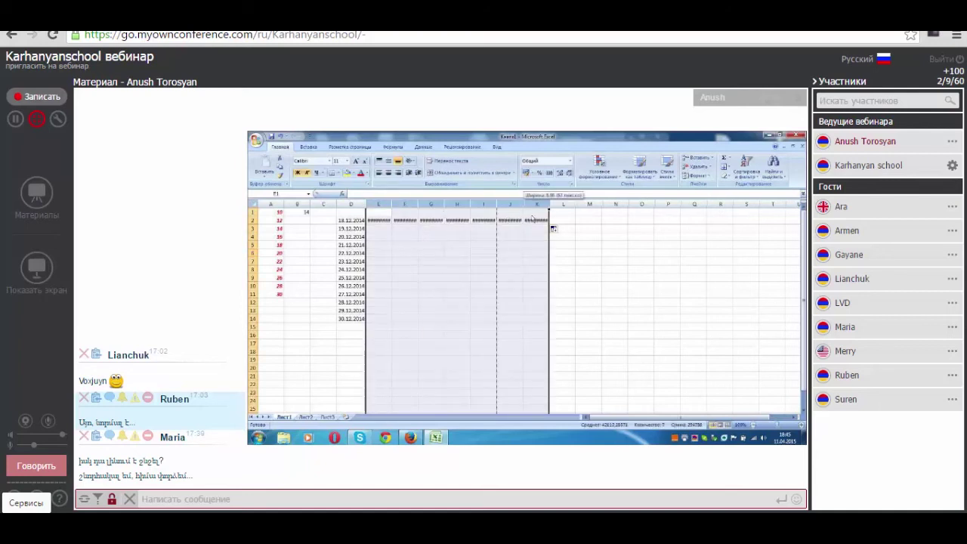
pyautogui.doubleClick(522, 205)
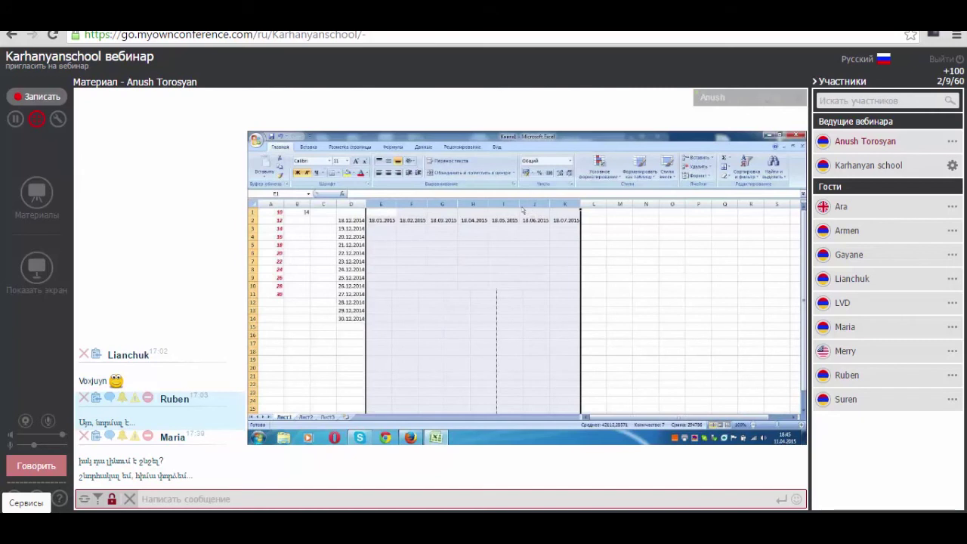
pyautogui.click(501, 270)
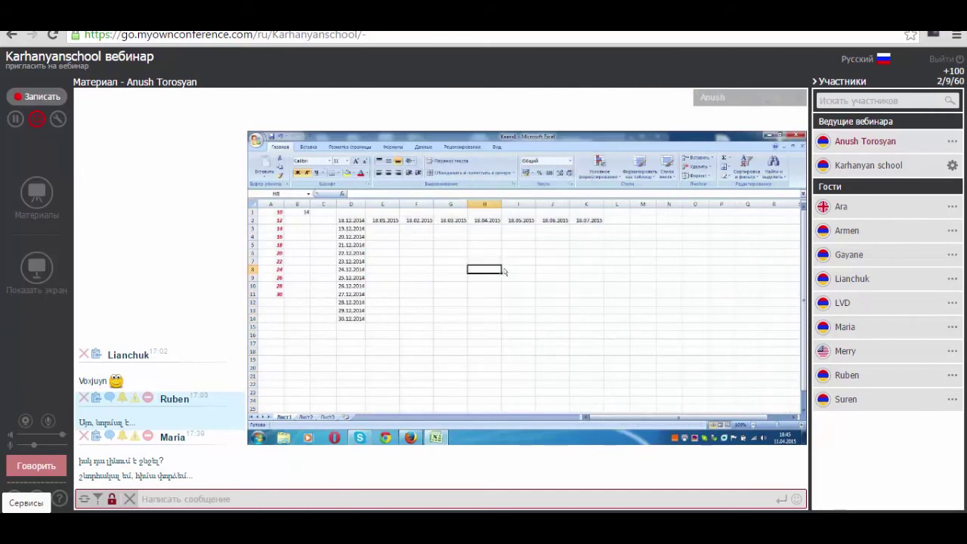
# Extend the E2:K2 date series into L2 so it shows 18.01.2016.
pyautogui.moveTo(387, 220); pyautogui.dragTo(606, 228)
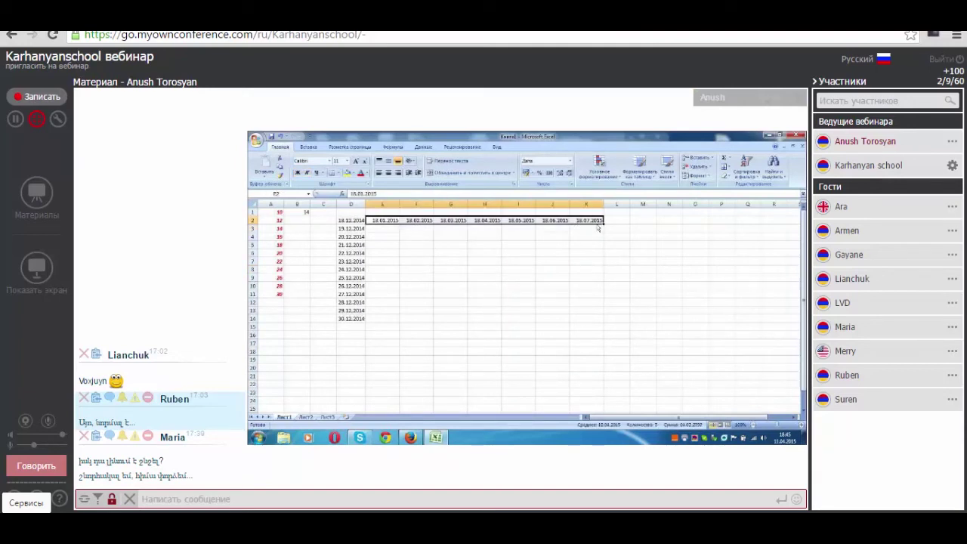
pyautogui.moveTo(606, 228); pyautogui.dragTo(624, 227)
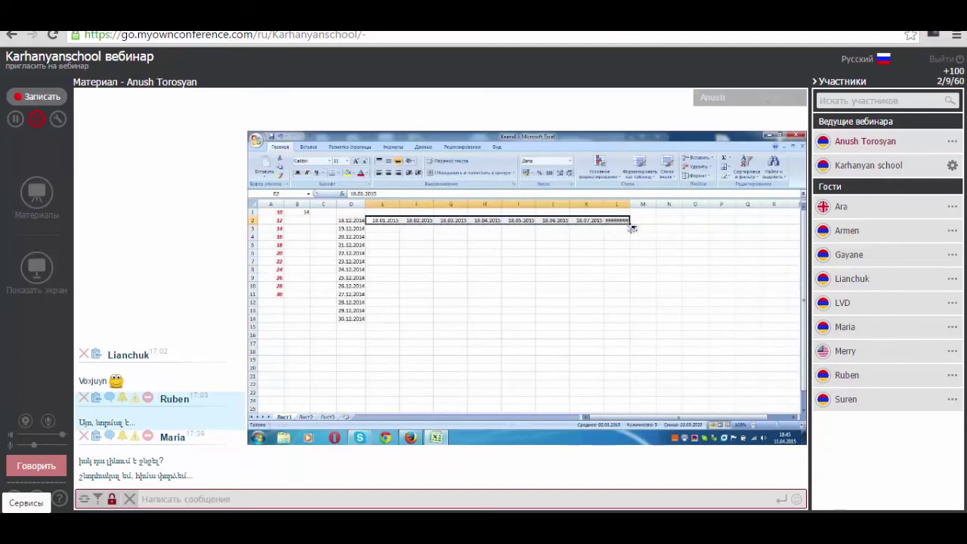
pyautogui.click(638, 231)
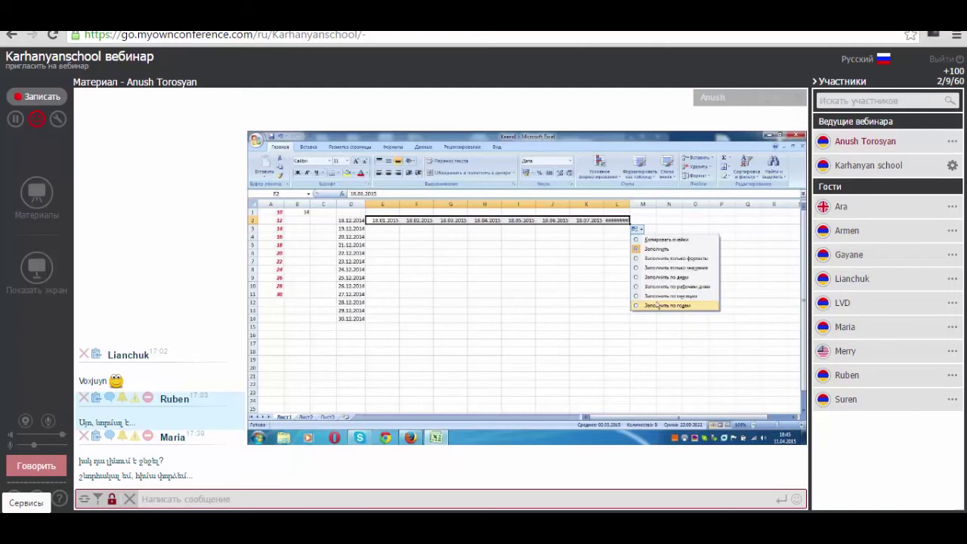
pyautogui.press('Escape')
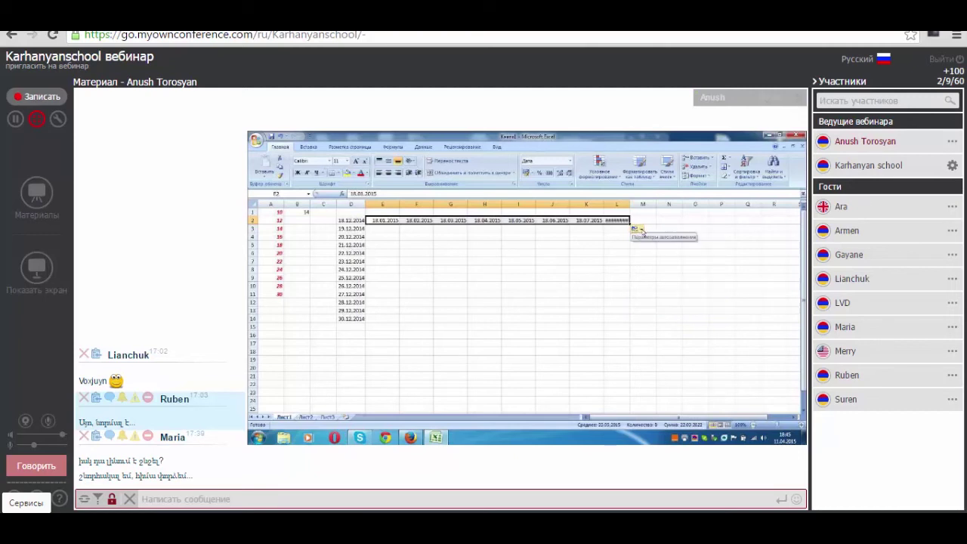
pyautogui.click(641, 229)
pyautogui.click(651, 306)
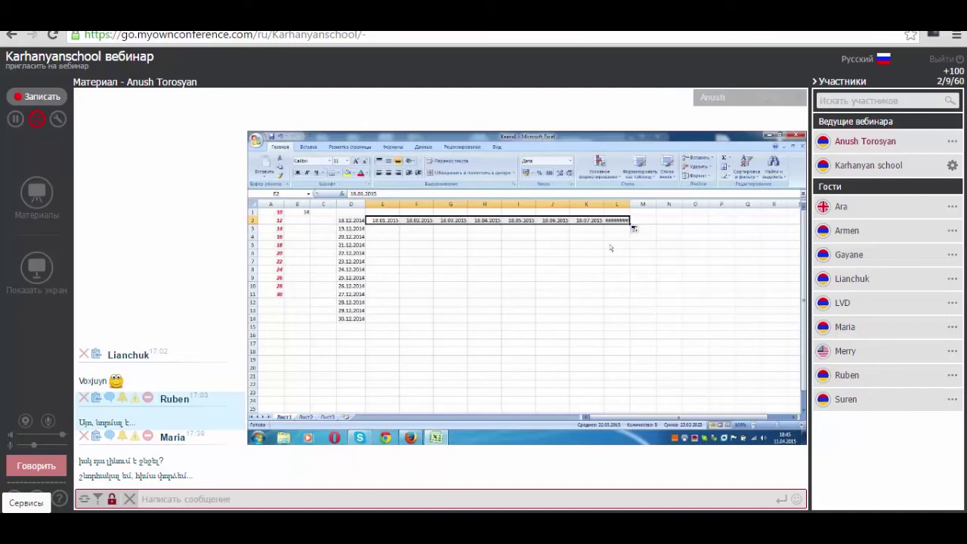
# Widen column L to display its date, then move to an empty cell below.
pyautogui.moveTo(629, 211); pyautogui.dragTo(642, 211)
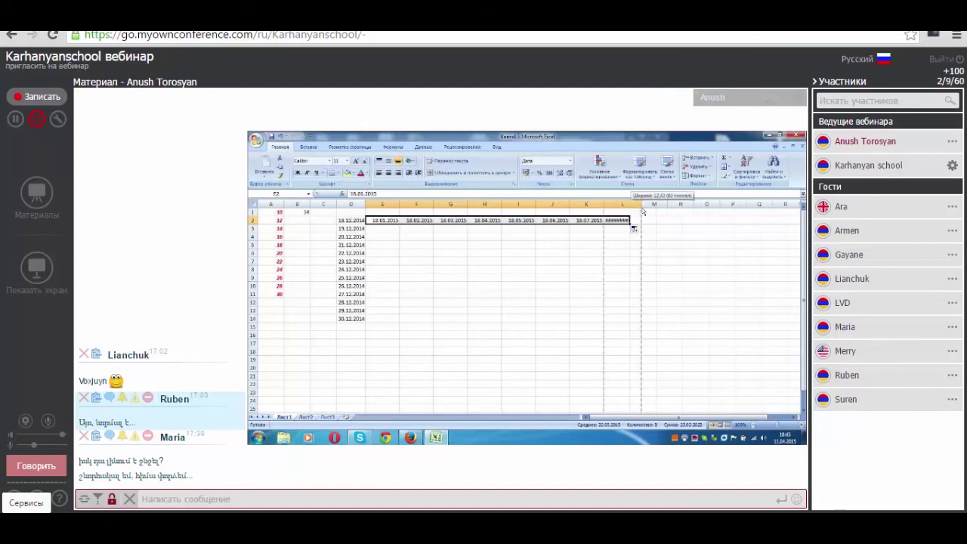
pyautogui.click(618, 230)
pyautogui.press('Up')
pyautogui.press('Left')
pyautogui.click(593, 245)
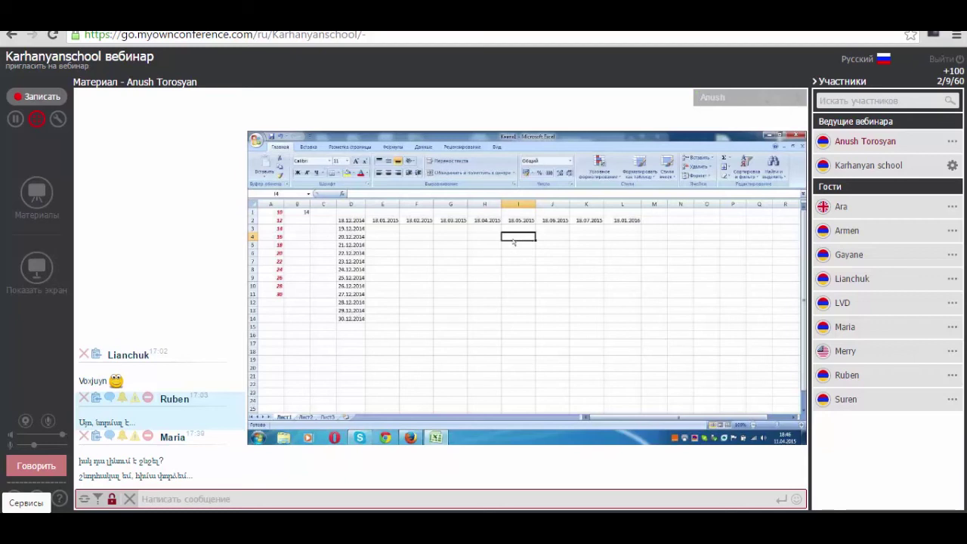
# Enter 12 in I4 and select I4:I22.
pyautogui.write('12')
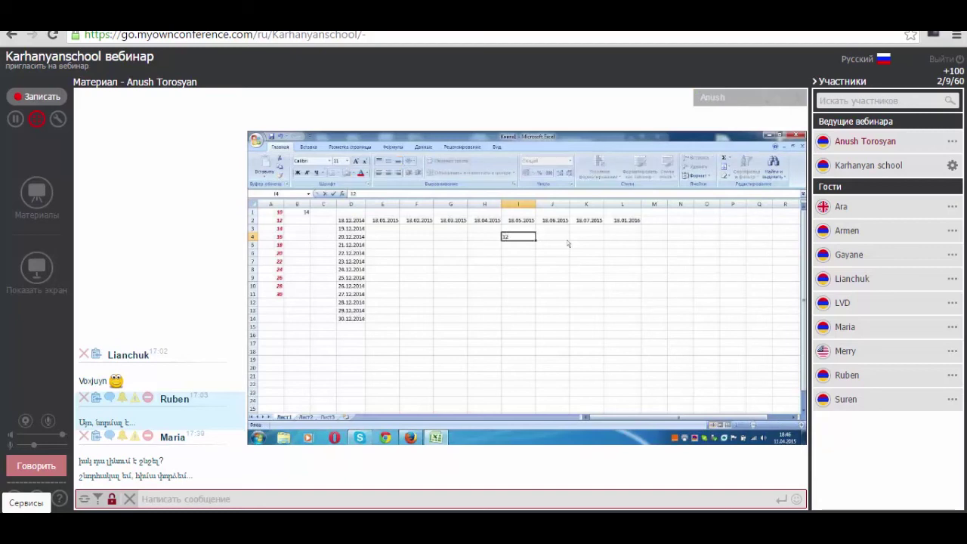
pyautogui.click(568, 243)
pyautogui.moveTo(529, 241); pyautogui.dragTo(521, 375)
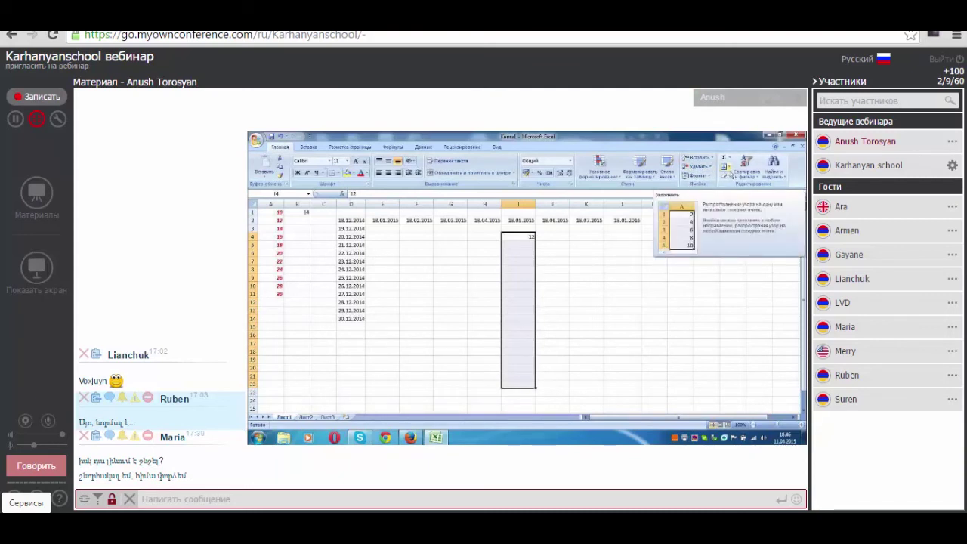
# Open the Progression dialog from Home > Fill > Series for I4:I22.
pyautogui.click(731, 175)
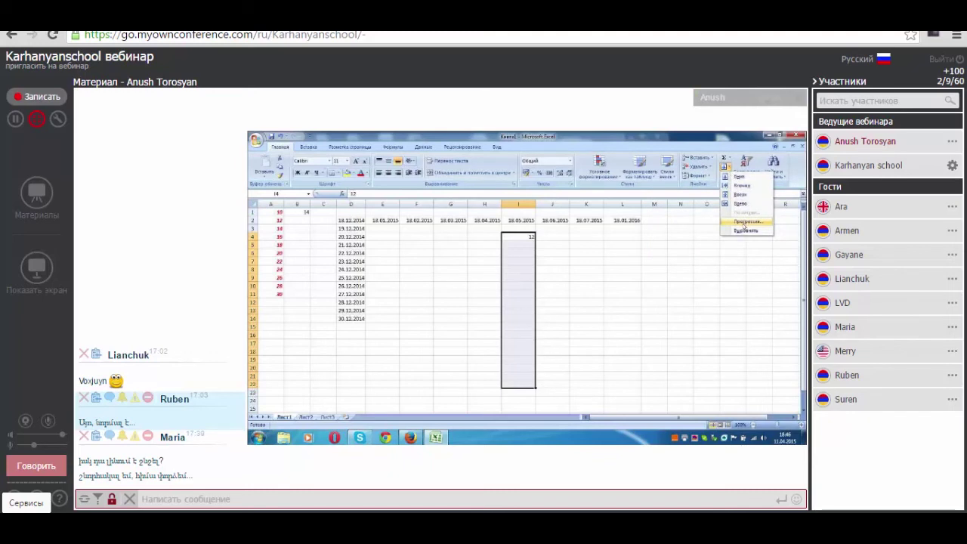
pyautogui.click(744, 223)
pyautogui.moveTo(504, 236); pyautogui.dragTo(637, 236)
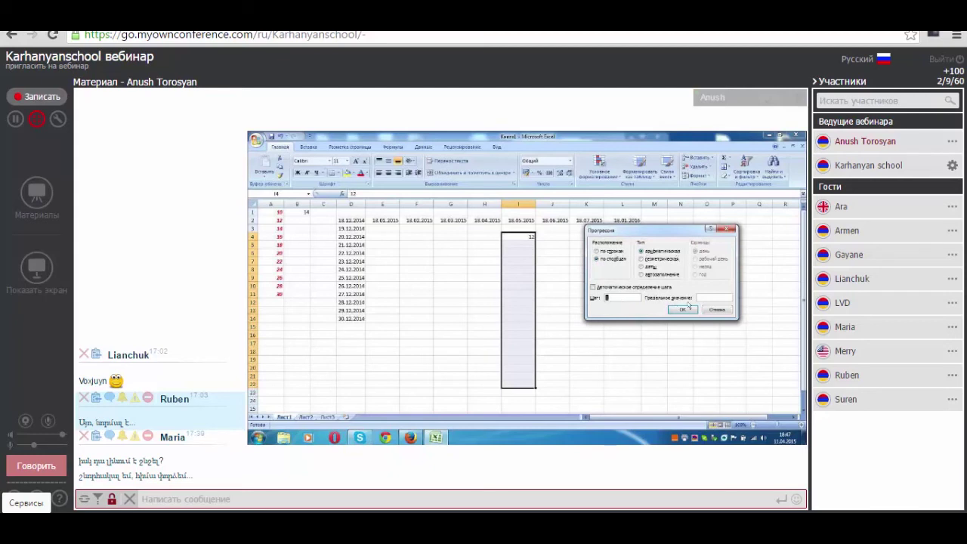
# Apply a step-3 progression down column I, then a step-4 row progression capped at 40.
pyautogui.click(640, 299)
pyautogui.click(680, 311)
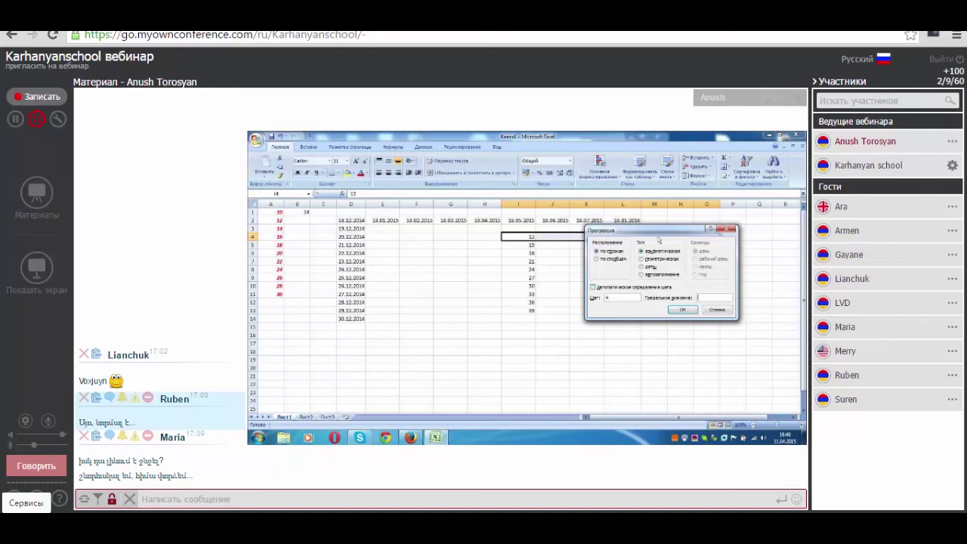
pyautogui.write('40')
pyautogui.write('2')
pyautogui.click(683, 310)
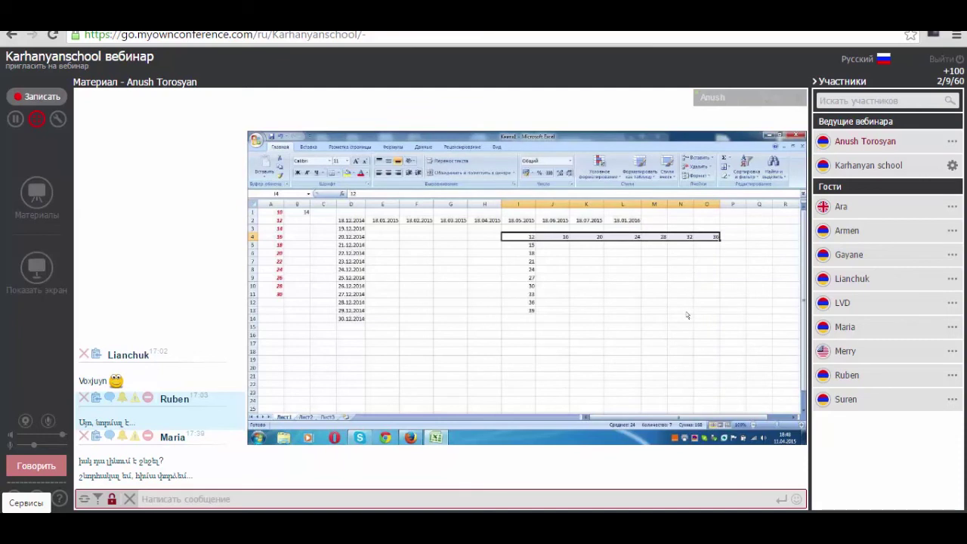
pyautogui.click(552, 260)
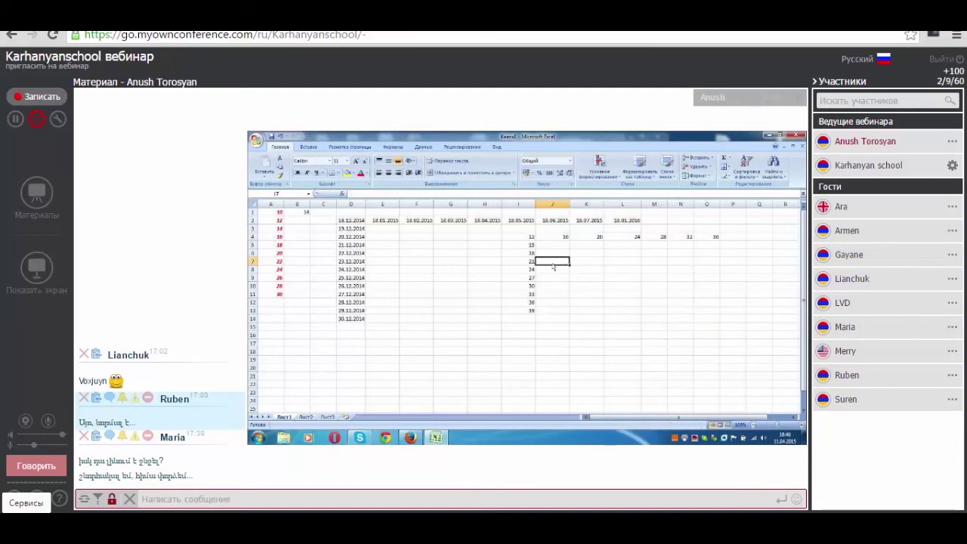
# Enter 3 in I16 and select the row 16 range to its right.
pyautogui.click(534, 333)
pyautogui.write('3')
pyautogui.click(567, 355)
pyautogui.click(529, 336)
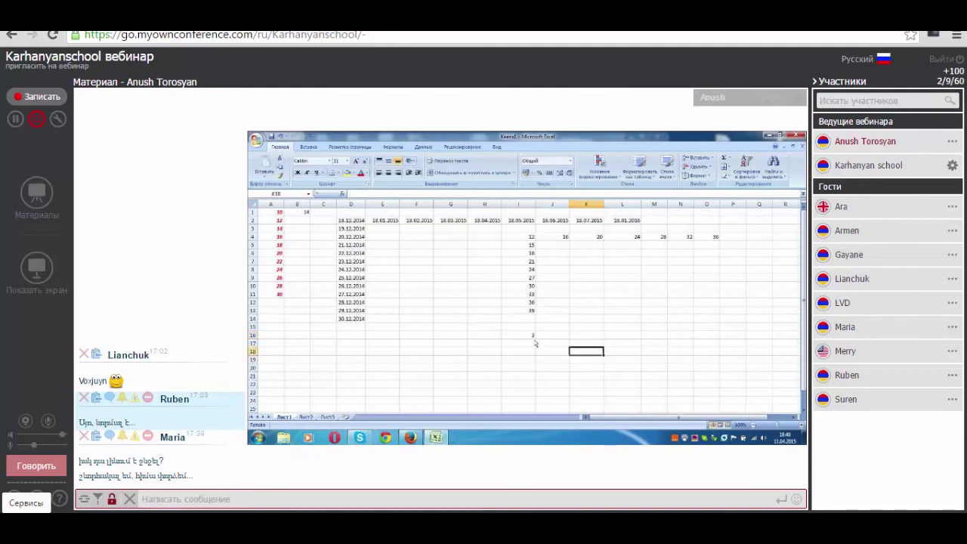
pyautogui.moveTo(529, 335)
pyautogui.mouseDown()
pyautogui.moveTo(586, 344)
pyautogui.moveTo(714, 335)
pyautogui.mouseUp()
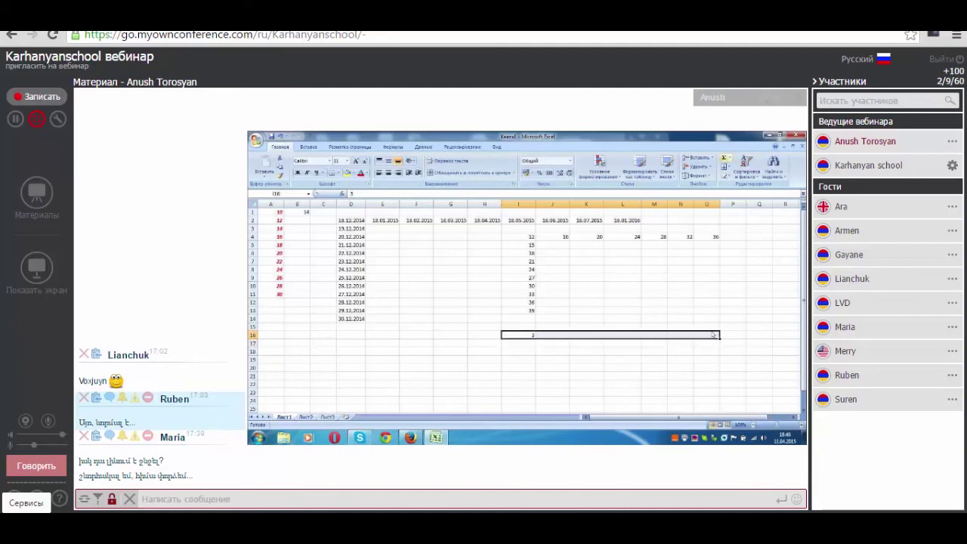
# Apply a geometric progression with step 2 and limit 40 to row 16.
pyautogui.click(726, 166)
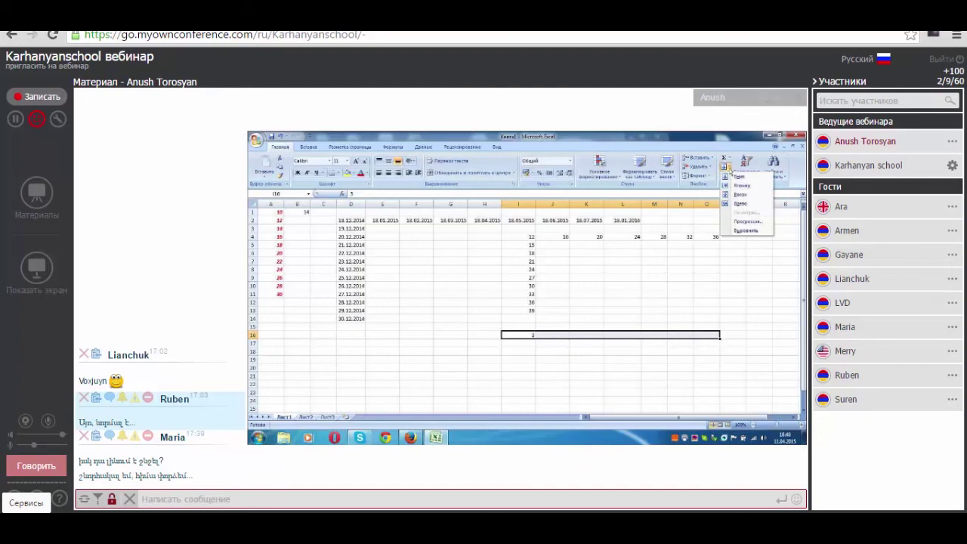
pyautogui.click(750, 223)
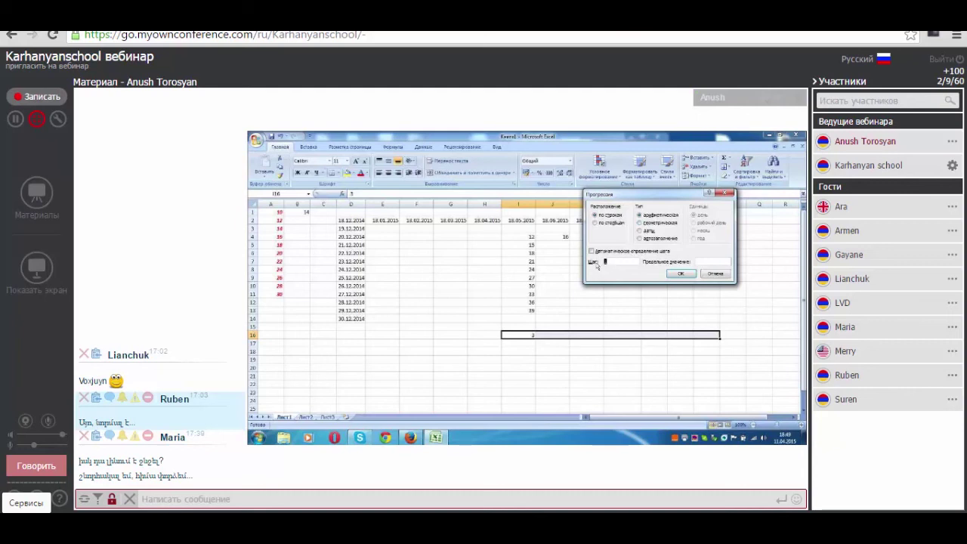
pyautogui.click(613, 264)
pyautogui.press('BackSpace')
pyautogui.write('2')
pyautogui.click(710, 264)
pyautogui.write('40')
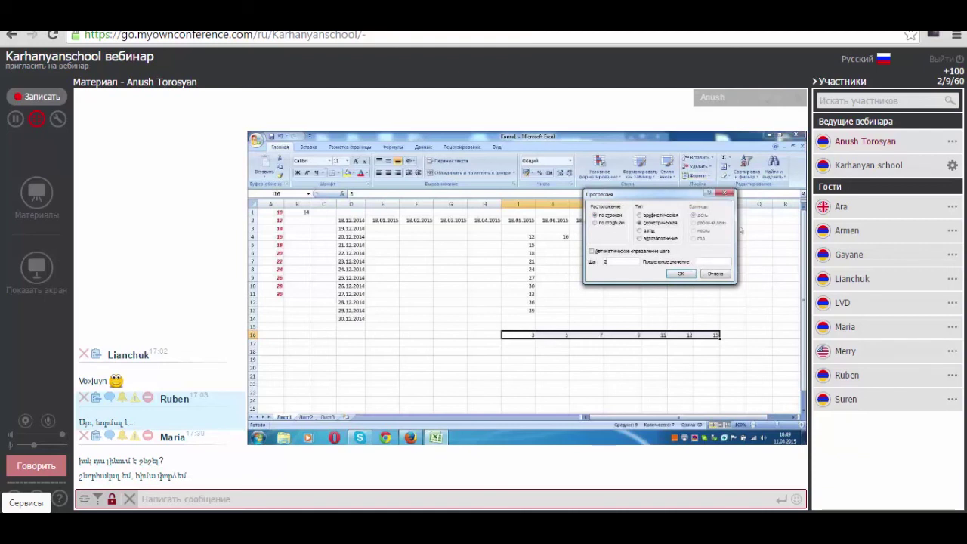
pyautogui.click(686, 274)
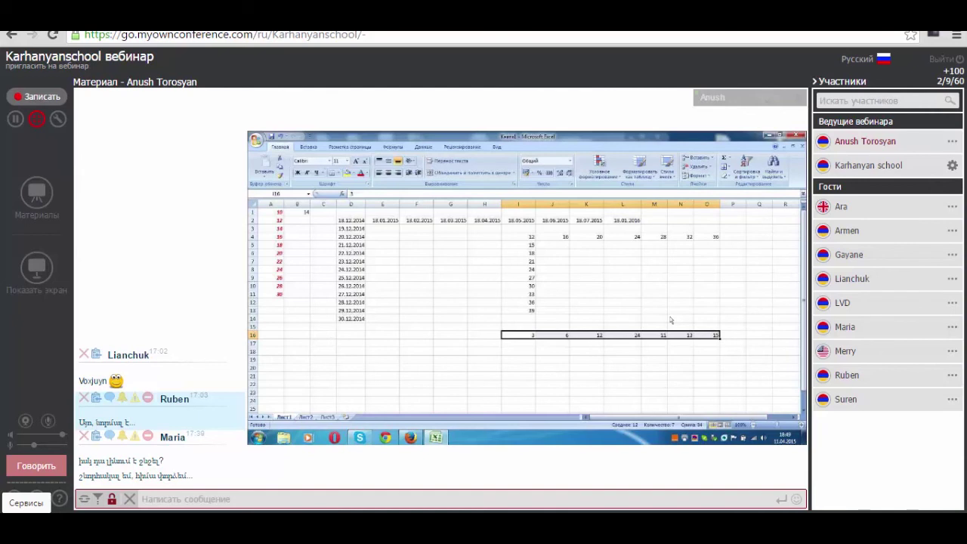
pyautogui.click(622, 302)
pyautogui.moveTo(621, 253); pyautogui.dragTo(638, 286)
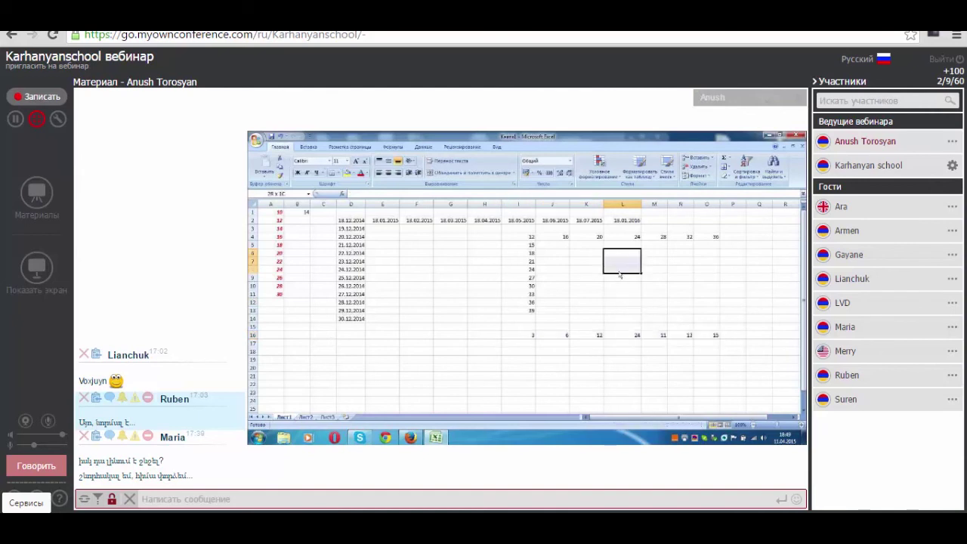
pyautogui.click(729, 159)
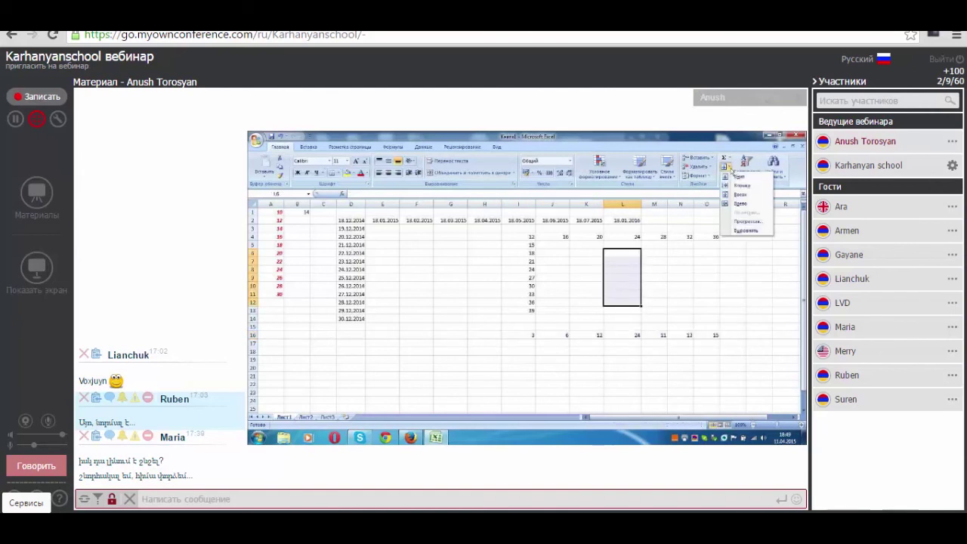
pyautogui.click(737, 221)
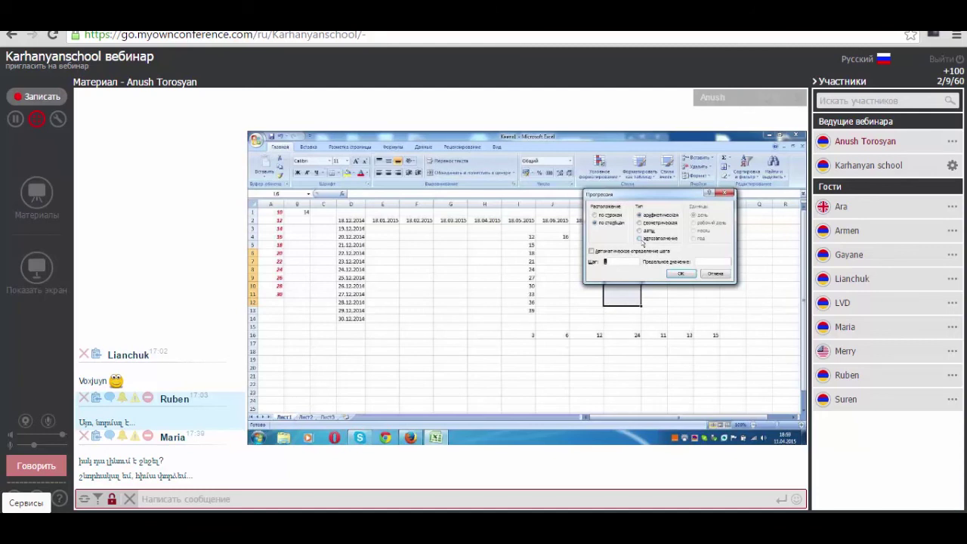
pyautogui.click(642, 240)
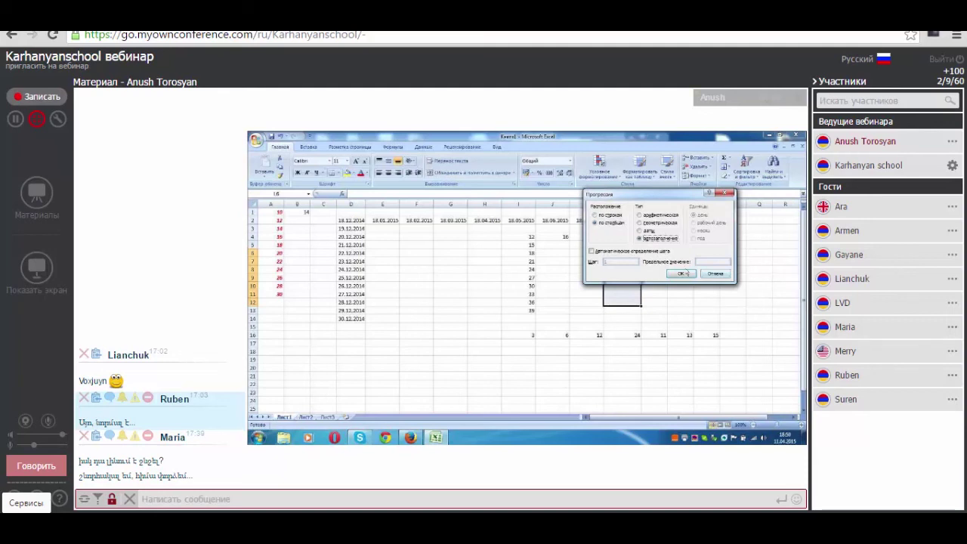
pyautogui.click(723, 276)
pyautogui.click(624, 257)
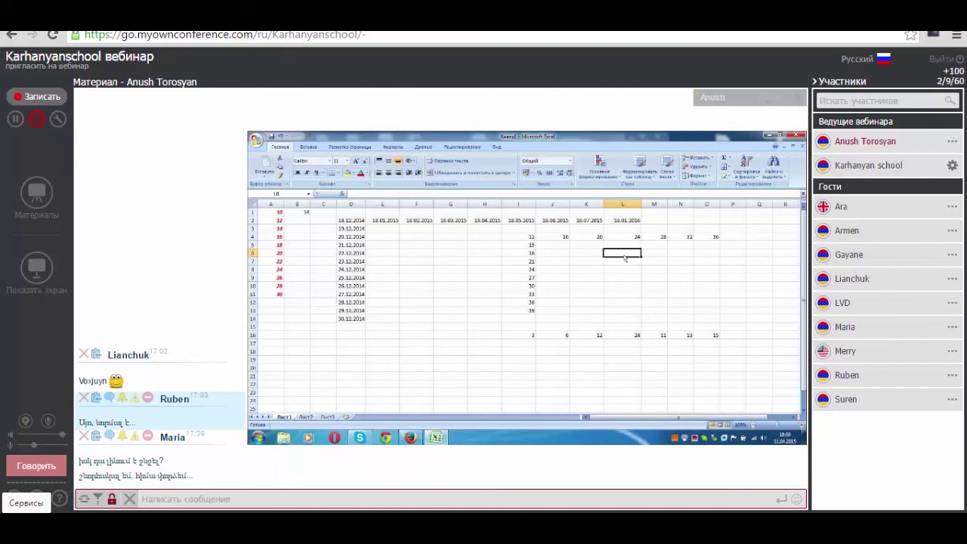
pyautogui.moveTo(624, 254); pyautogui.dragTo(624, 294)
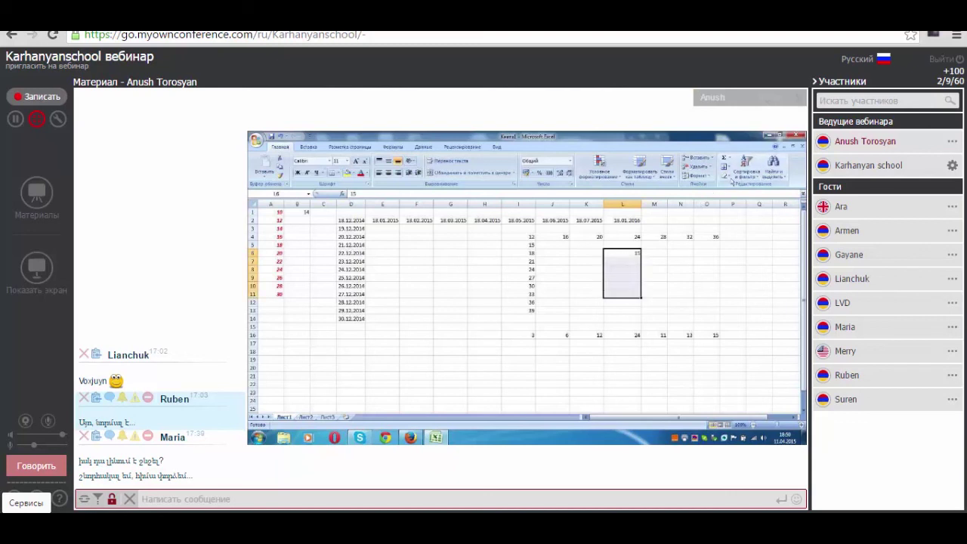
# Copy 15 down L6:L11 using the Progression dialog's AutoFill type.
pyautogui.click(731, 181)
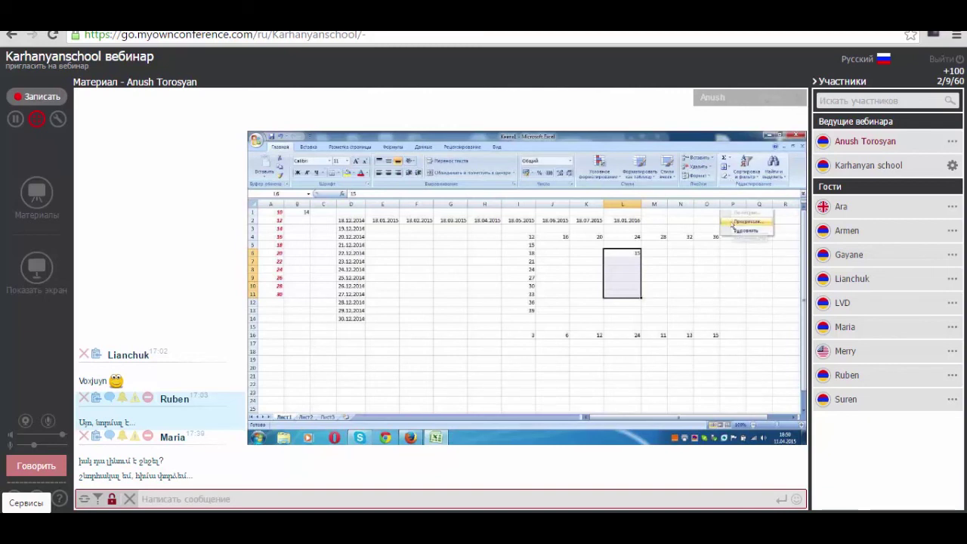
pyautogui.click(732, 224)
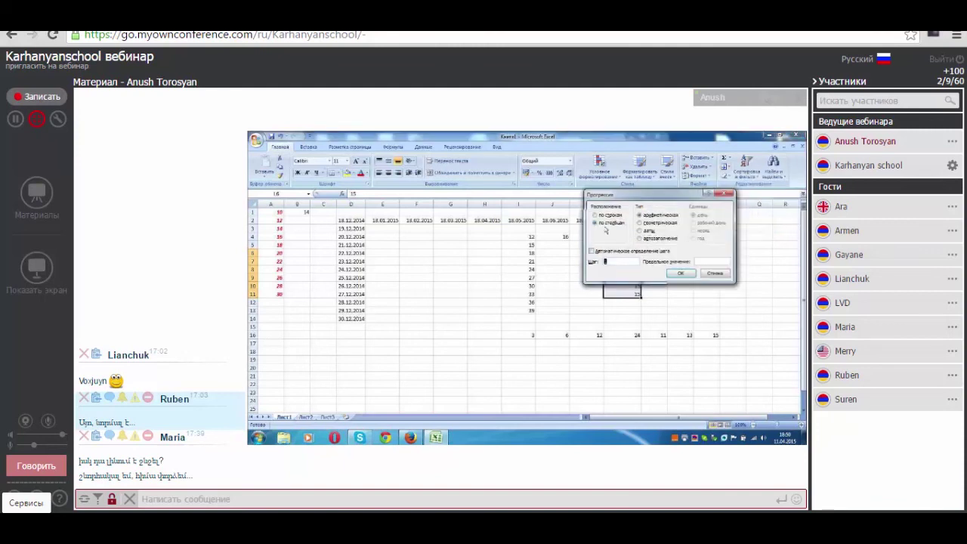
pyautogui.click(639, 223)
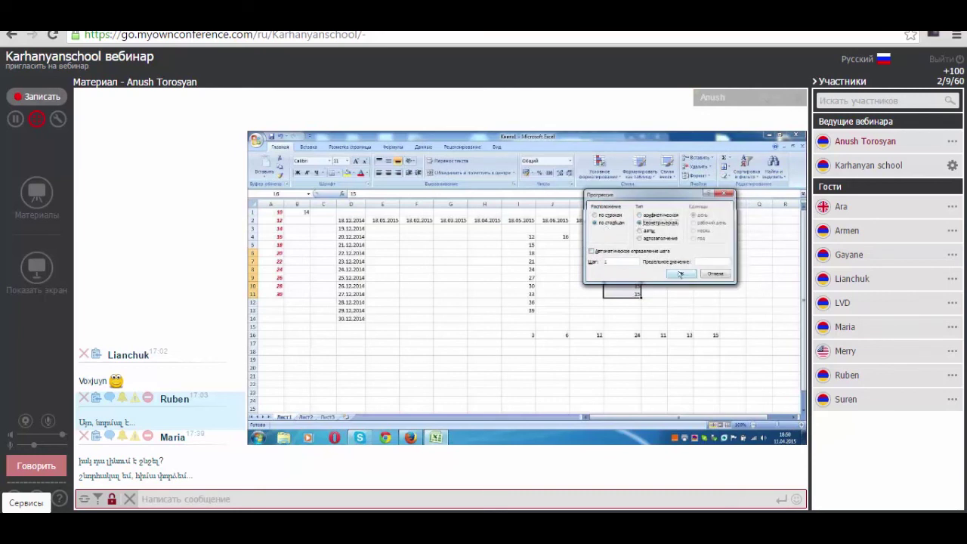
pyautogui.click(640, 239)
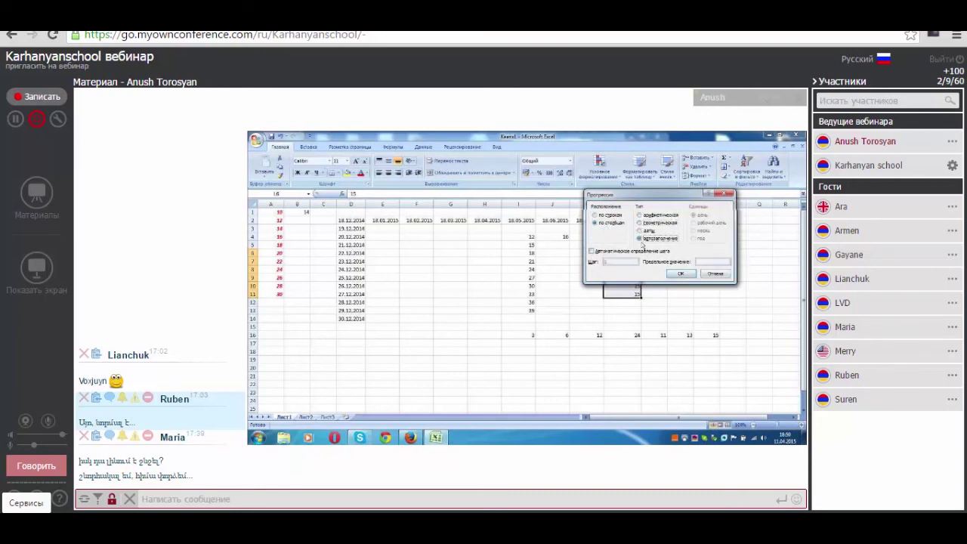
pyautogui.click(681, 273)
# Enter 18 in L7, clear L8:L11, and select L6:L12.
pyautogui.click(683, 279)
pyautogui.click(637, 261)
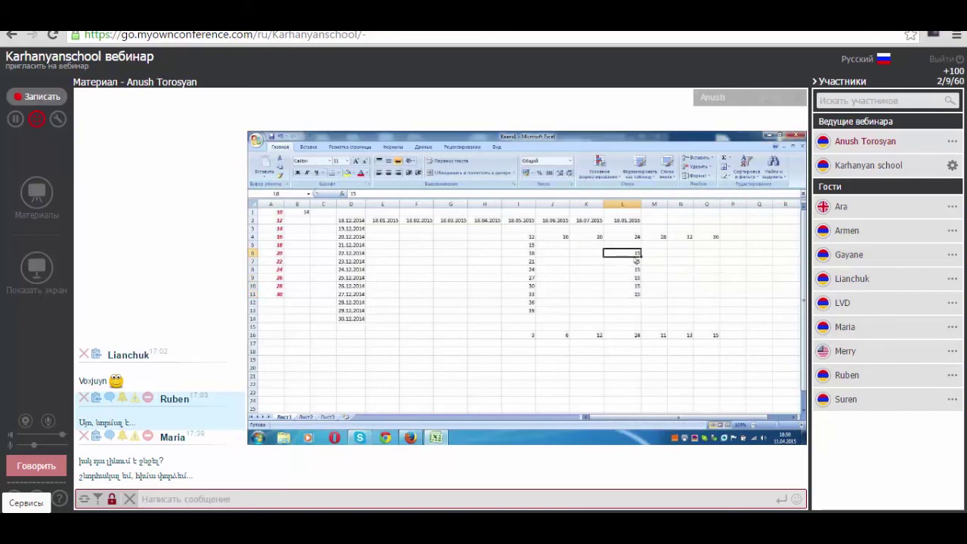
pyautogui.write('1')
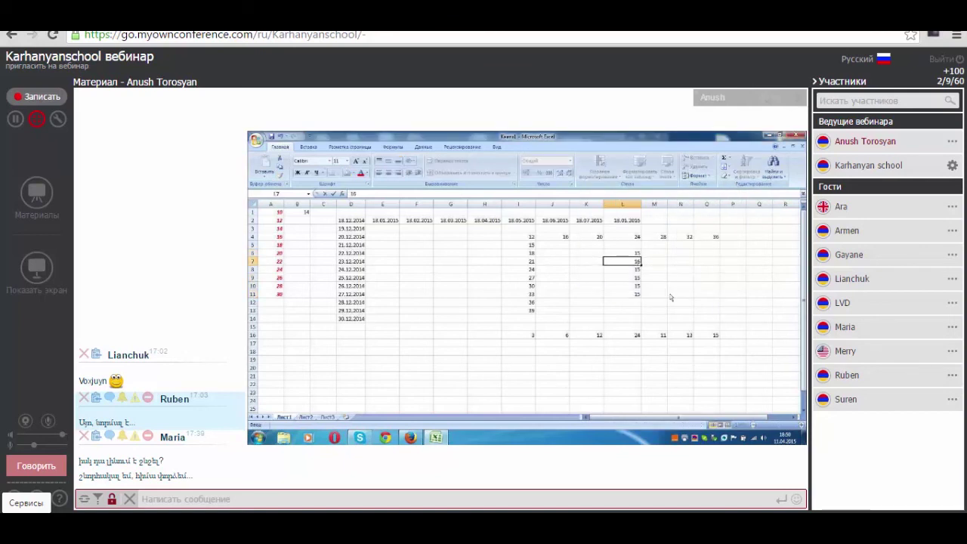
pyautogui.write('18')
pyautogui.press('Up')
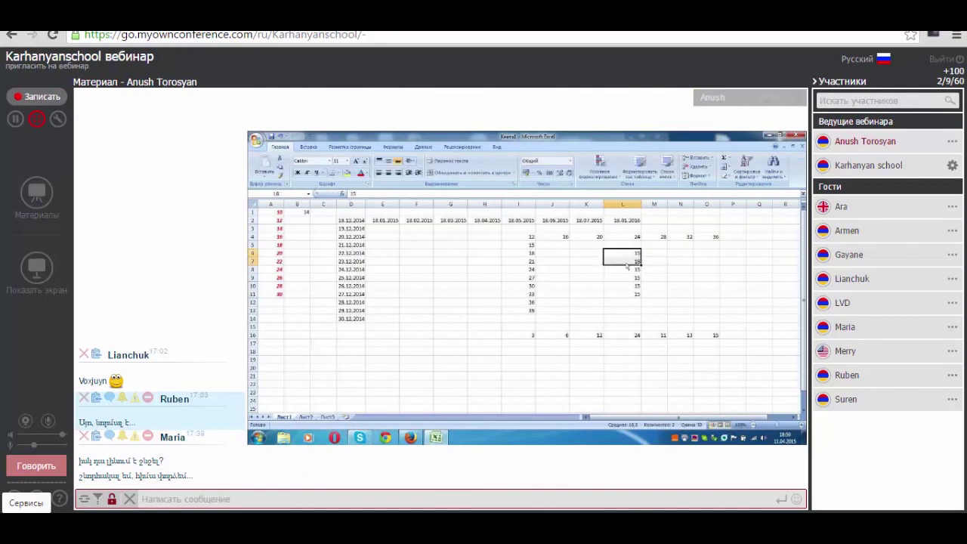
pyautogui.moveTo(624, 269); pyautogui.dragTo(638, 293)
pyautogui.press('Delete')
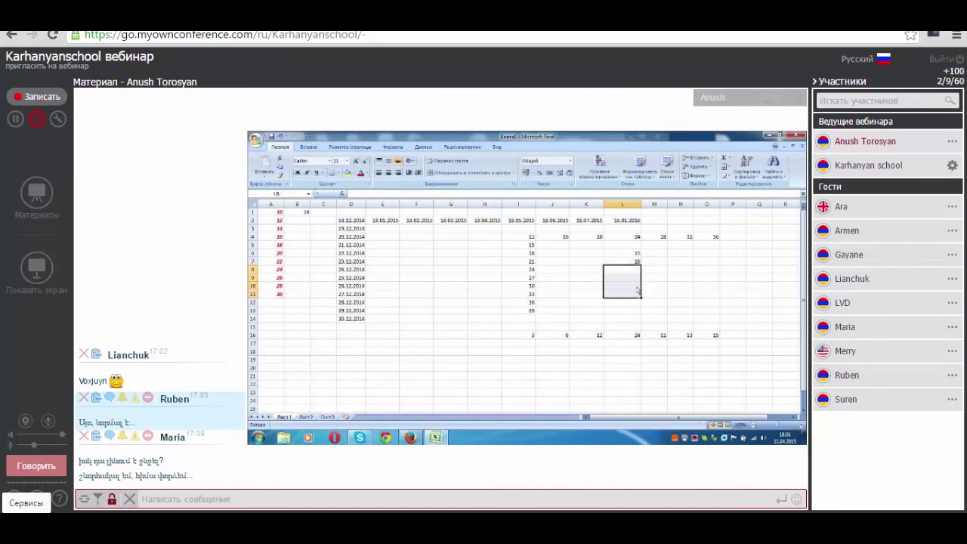
pyautogui.moveTo(627, 257); pyautogui.dragTo(638, 303)
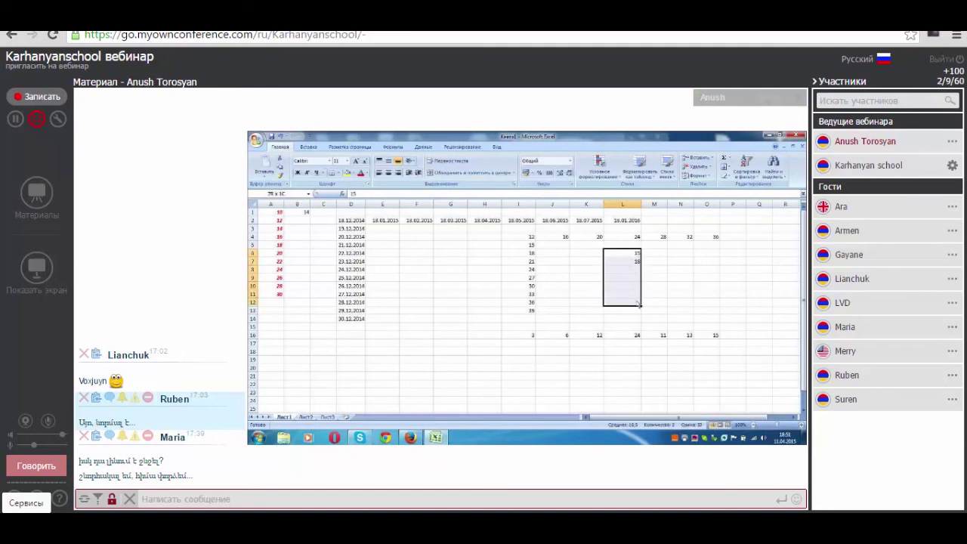
pyautogui.click(727, 166)
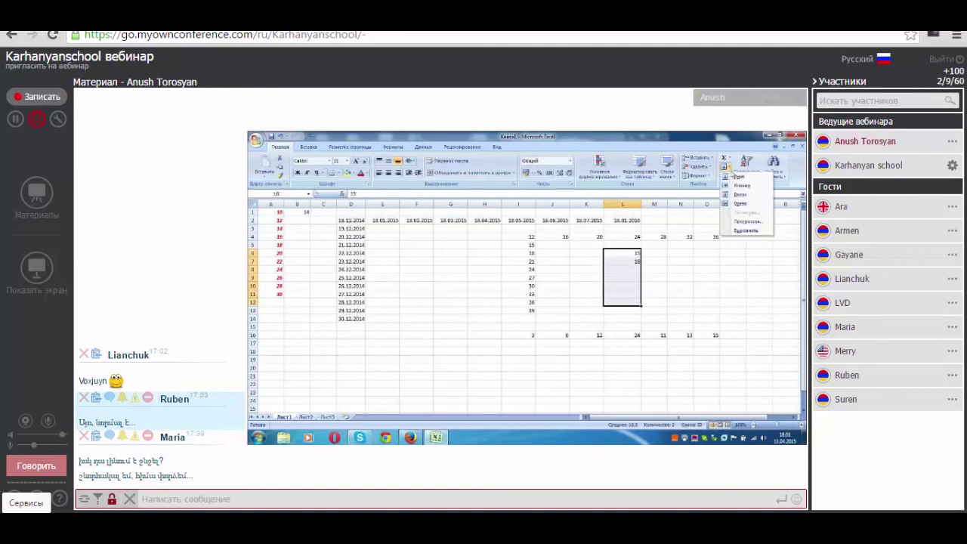
# Fill column L as an arithmetic series with step 3 and stop value 36.
pyautogui.click(743, 222)
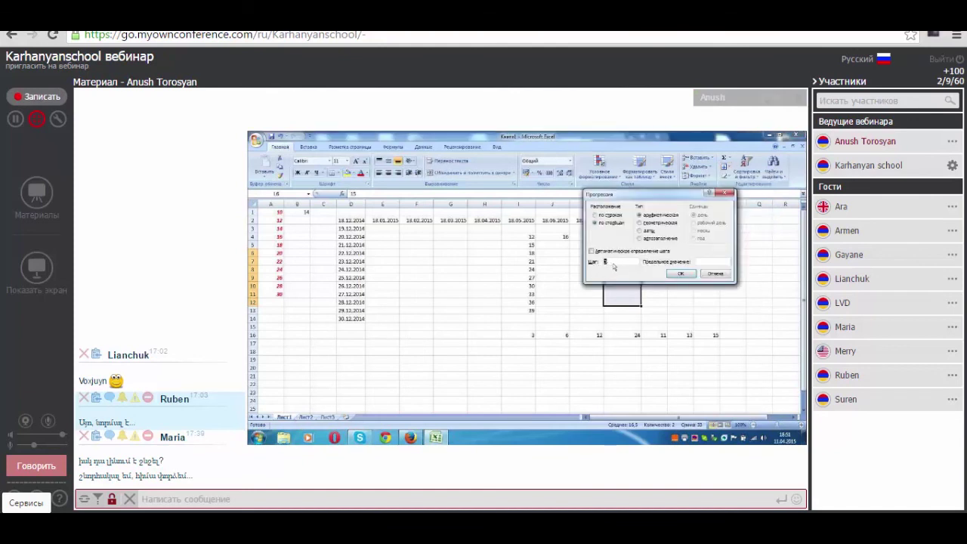
pyautogui.write('3')
pyautogui.press('Tab')
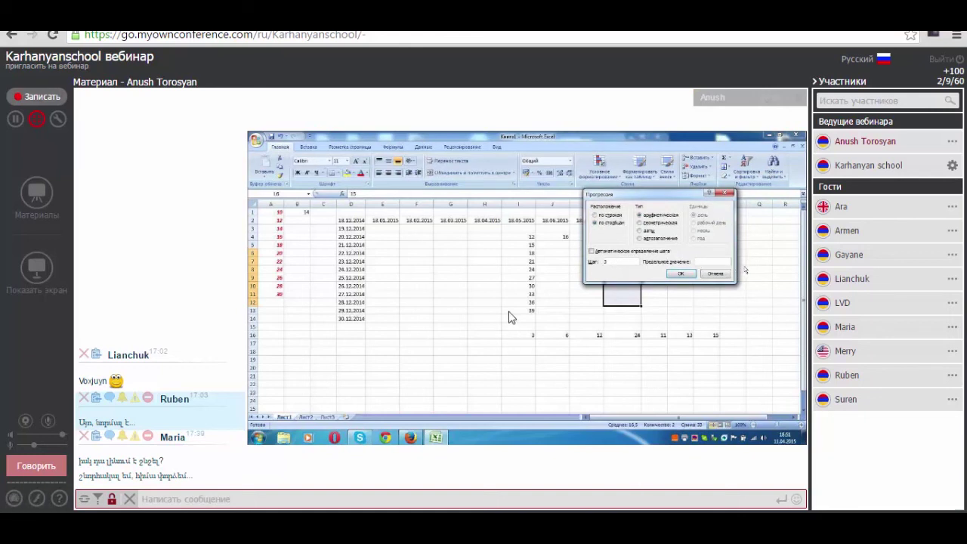
pyautogui.write('36')
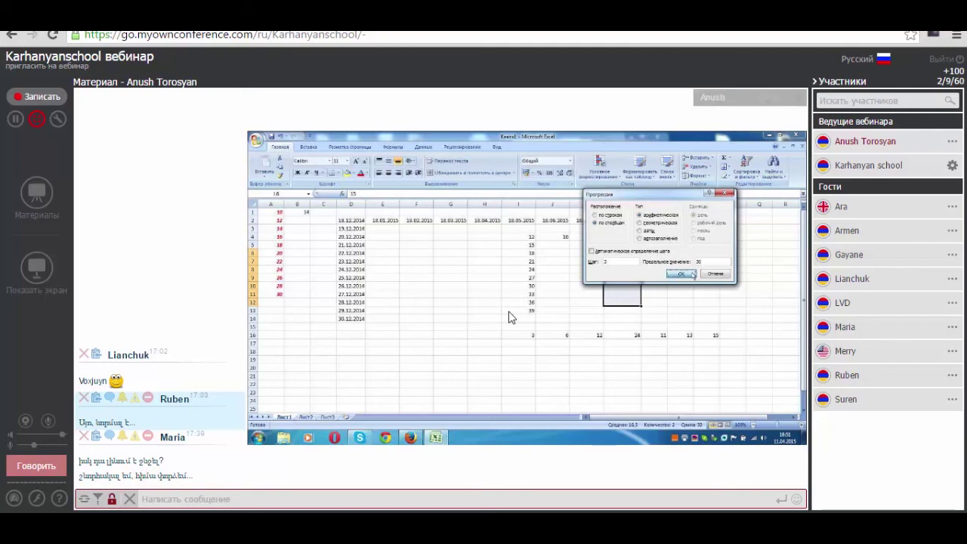
pyautogui.click(692, 275)
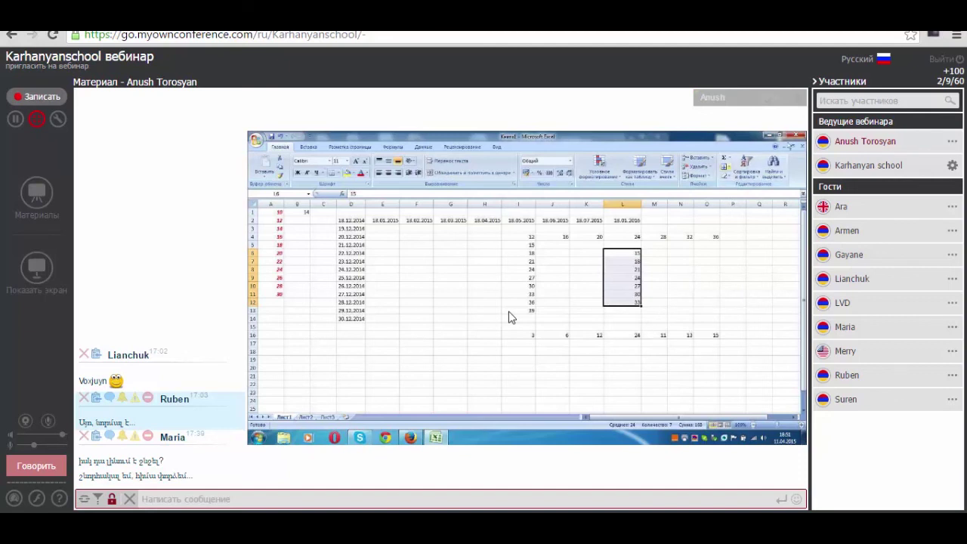
# Select the range L6:O8 spanning rows 6 to 8.
pyautogui.click(725, 167)
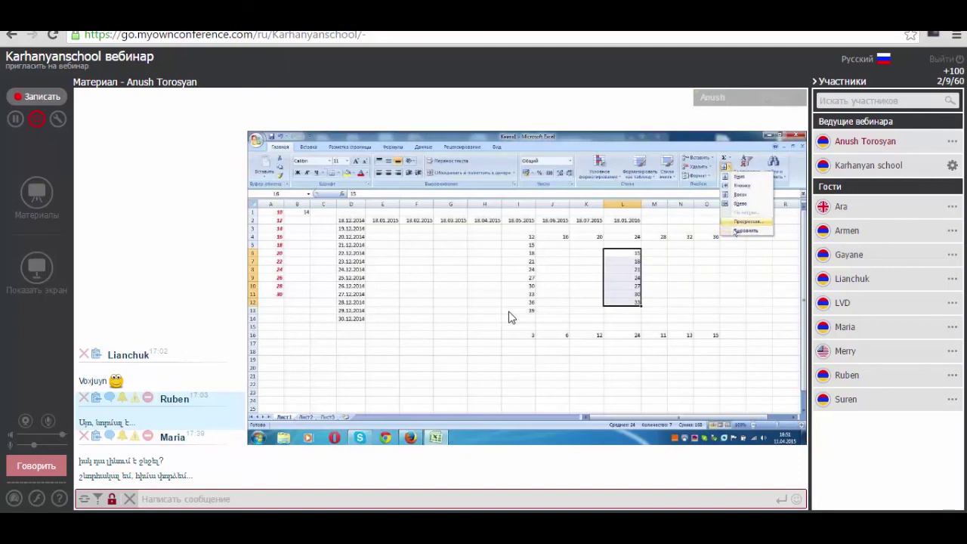
pyautogui.press('Escape')
pyautogui.moveTo(621, 254)
pyautogui.mouseDown()
pyautogui.moveTo(662, 268)
pyautogui.moveTo(733, 268)
pyautogui.mouseUp()
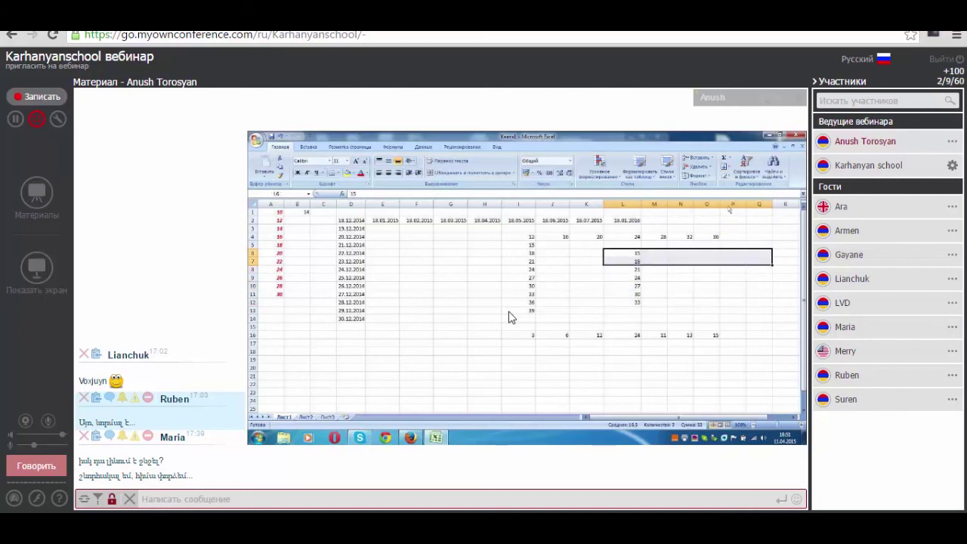